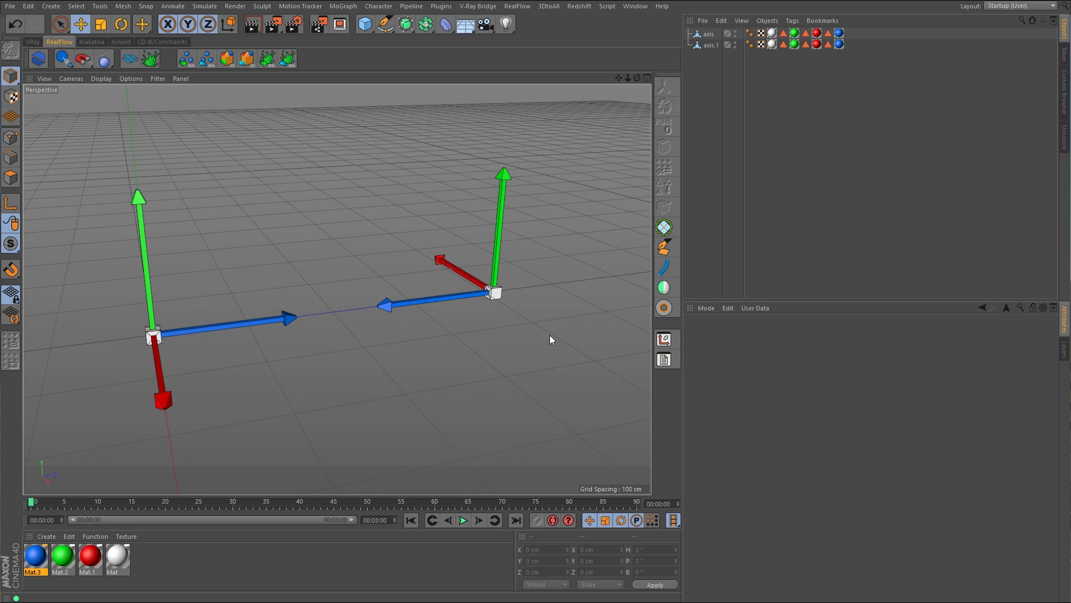
Add a CD Aim constraint to the axis object with axis.1 as its target.
left_click(156, 335)
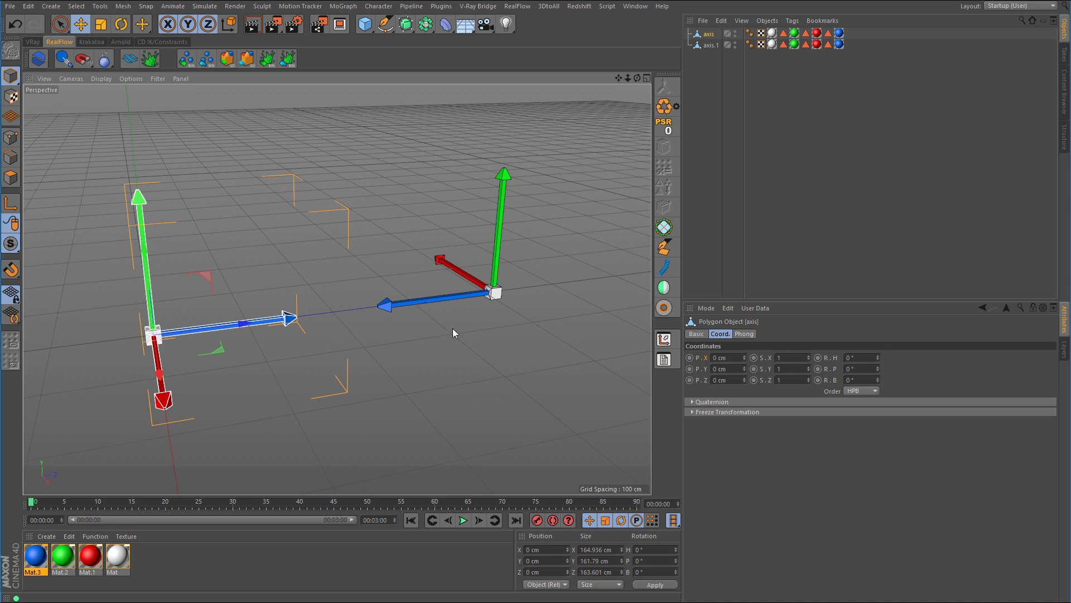
left_click(495, 294, "shift")
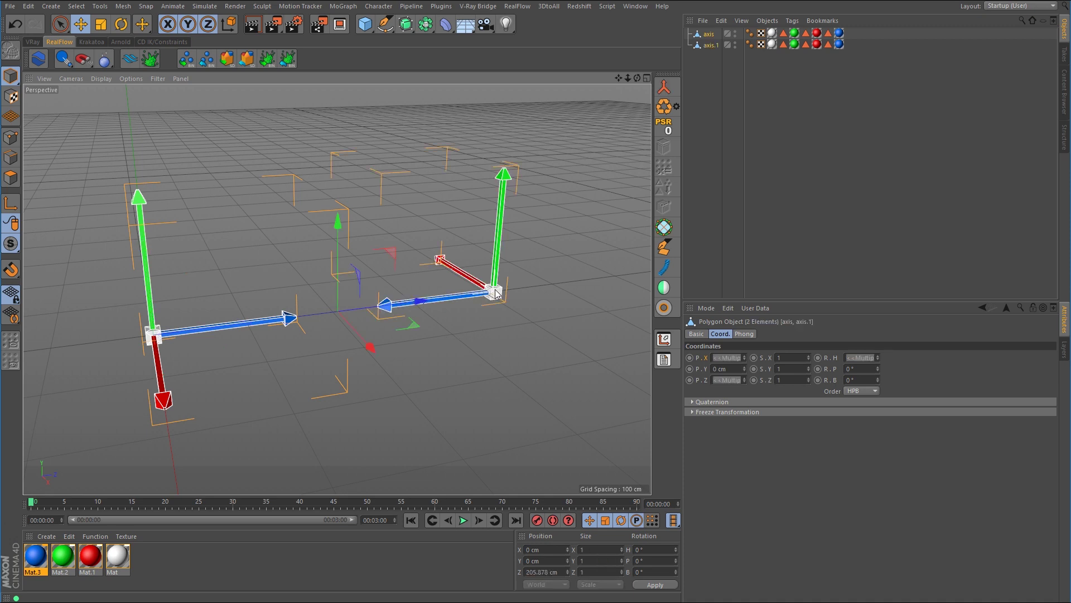
left_click(161, 42)
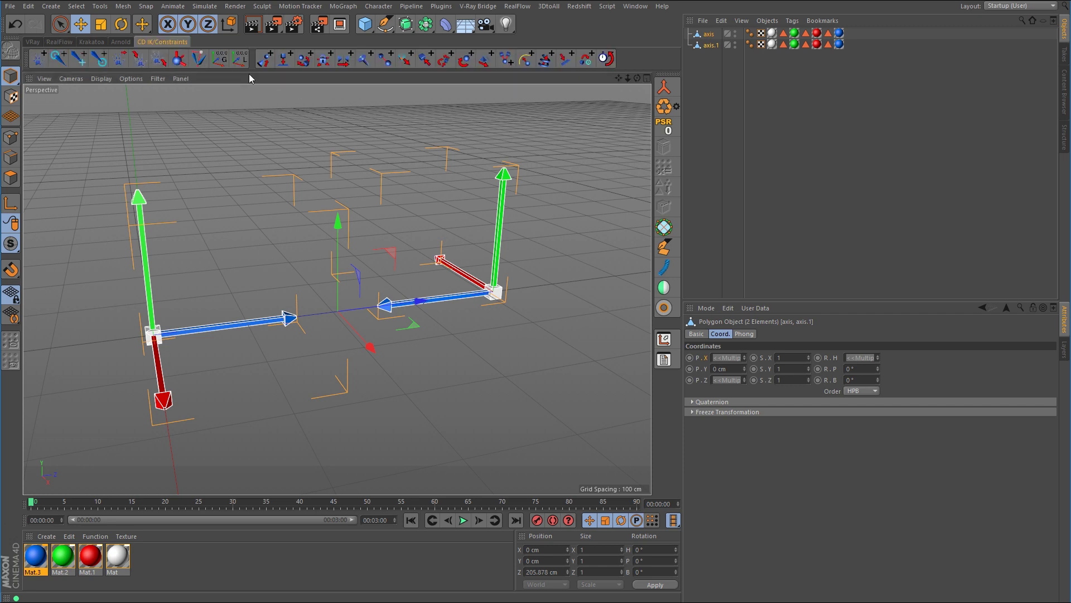
left_click(268, 59)
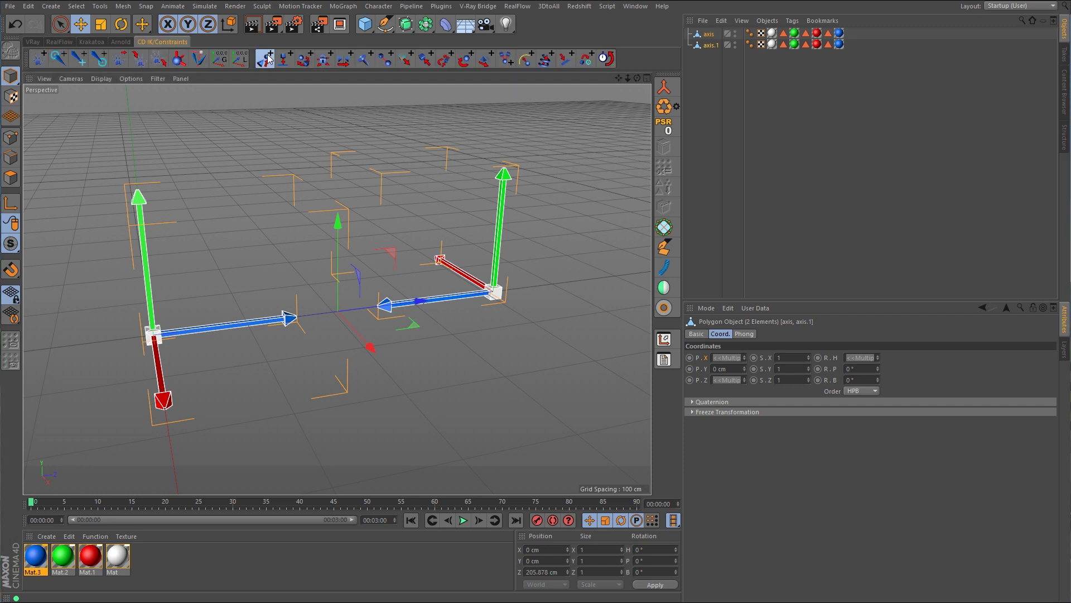
left_click(251, 93)
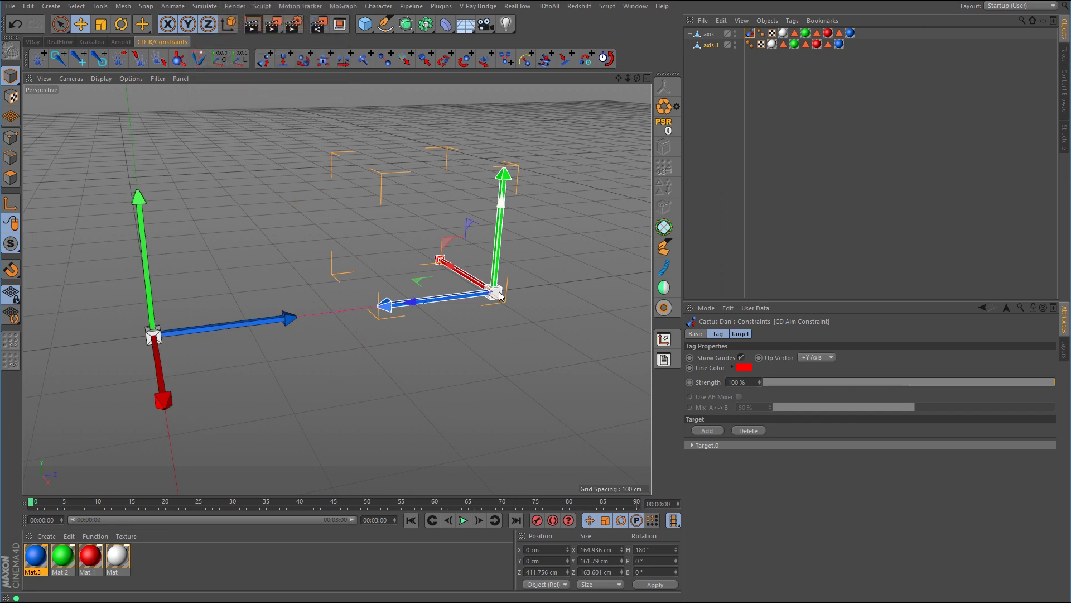
Add a CD Aim constraint to axis.1 with the axis object as its target, using Set Target.
left_click(157, 338, "shift")
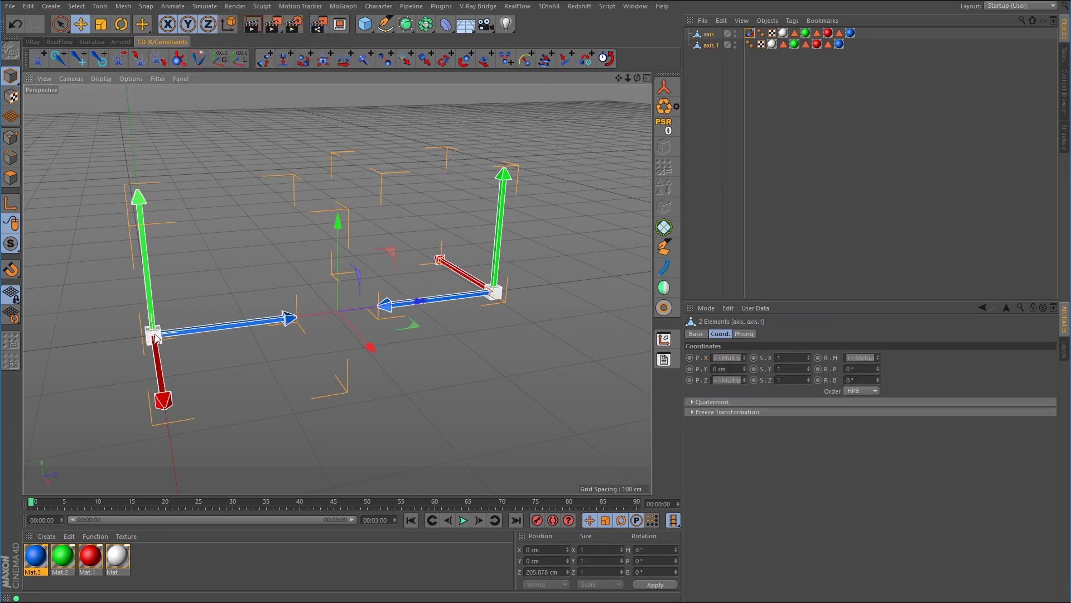
left_click(265, 59)
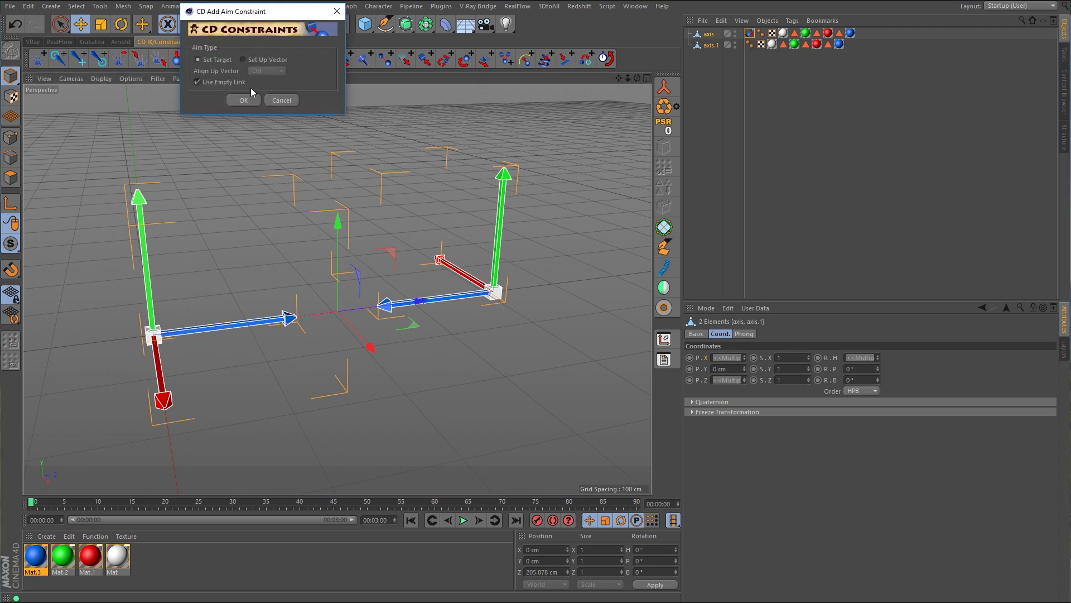
left_click(243, 101)
left_click(226, 304)
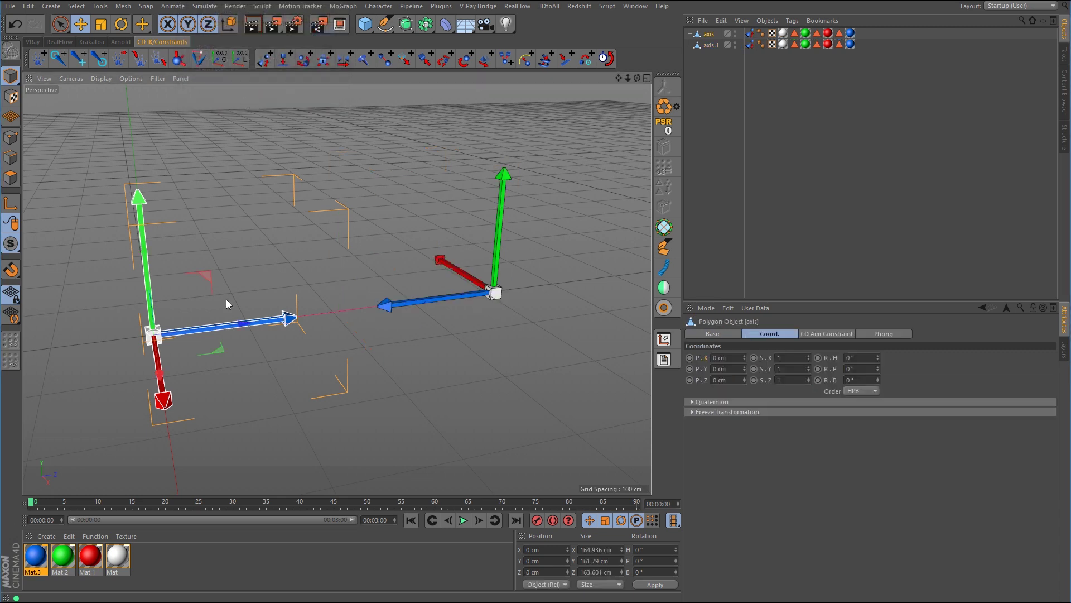
Move axis.1 around the viewport to test how the two objects aim at each other, undoing the moves.
left_click(498, 295)
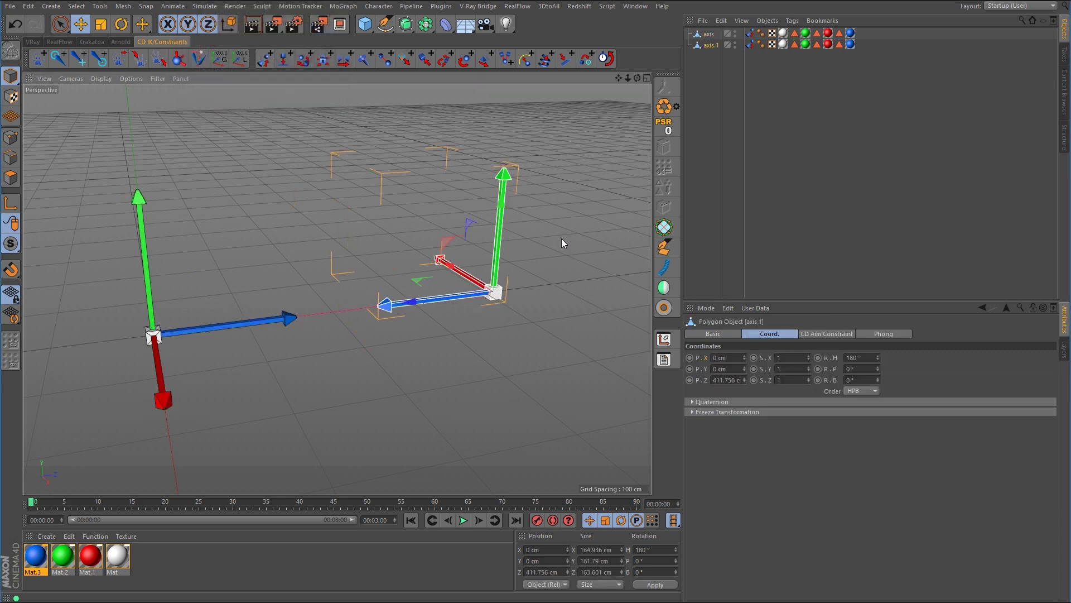
left_click_drag(561, 239, 578, 203)
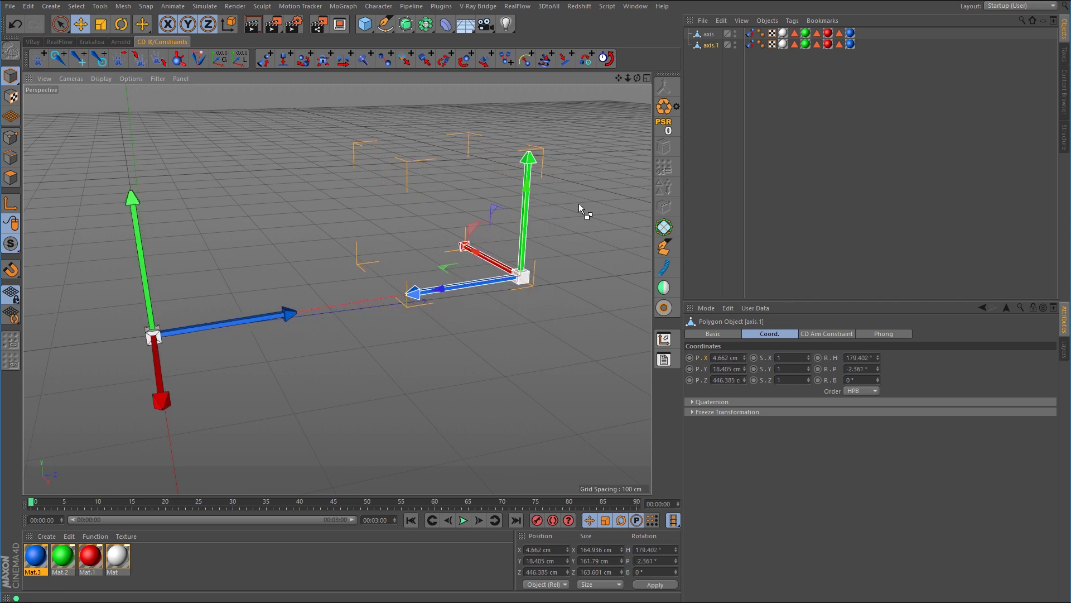
key("ctrl+z")
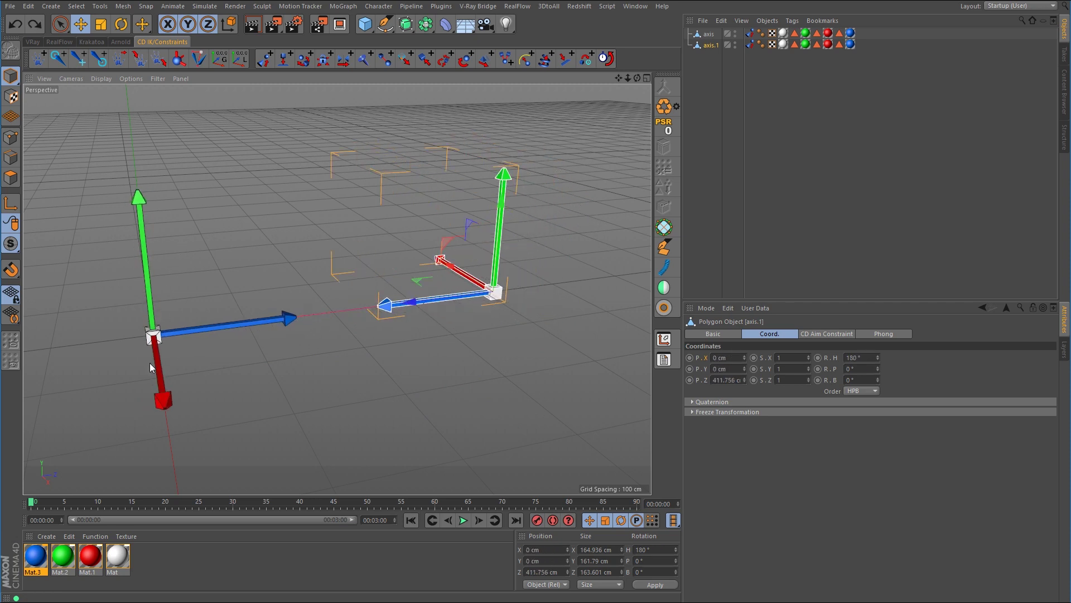
left_click(152, 322)
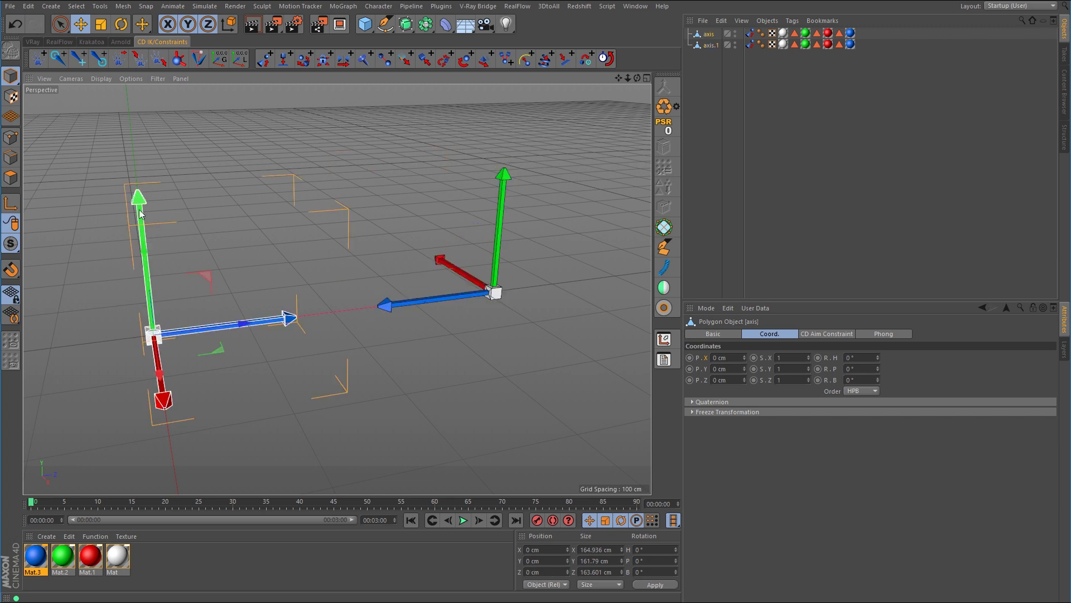
left_click(494, 282)
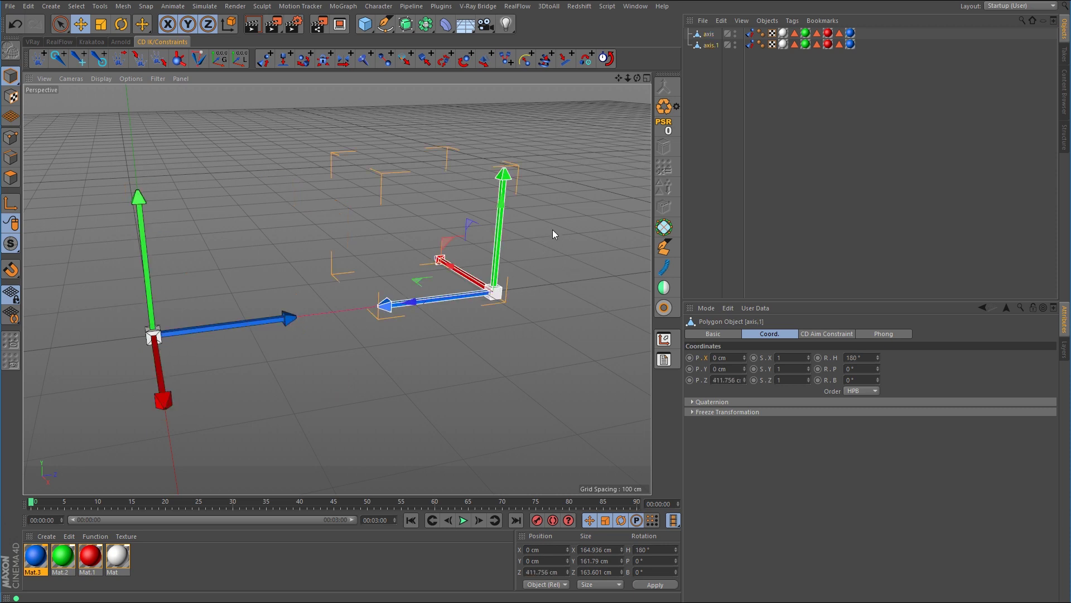
left_click_drag(551, 225, 209, 78)
left_click_drag(154, 139, 594, 210)
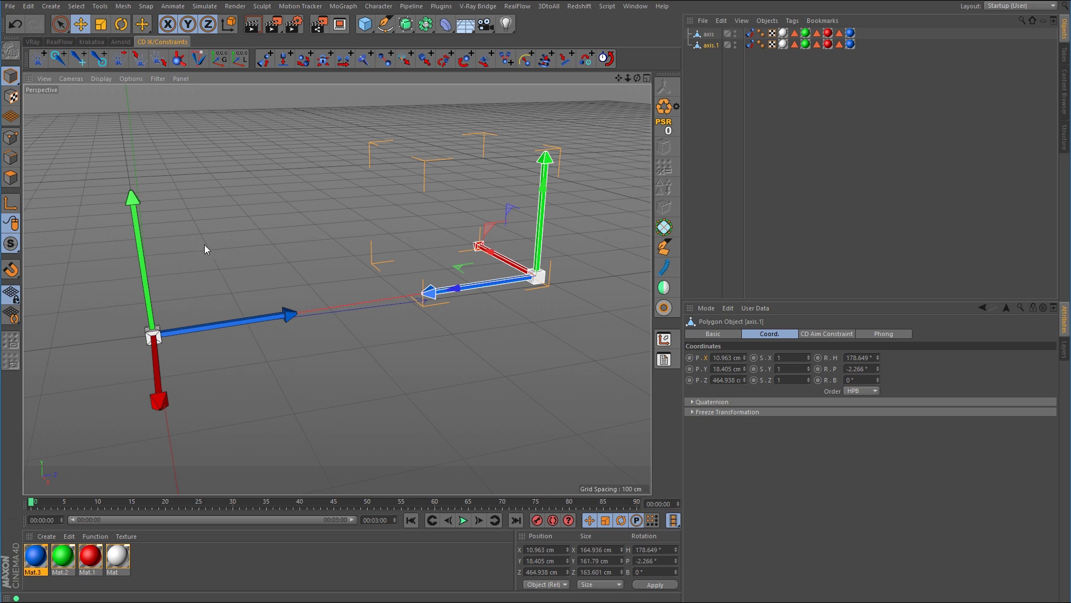
key("ctrl+z")
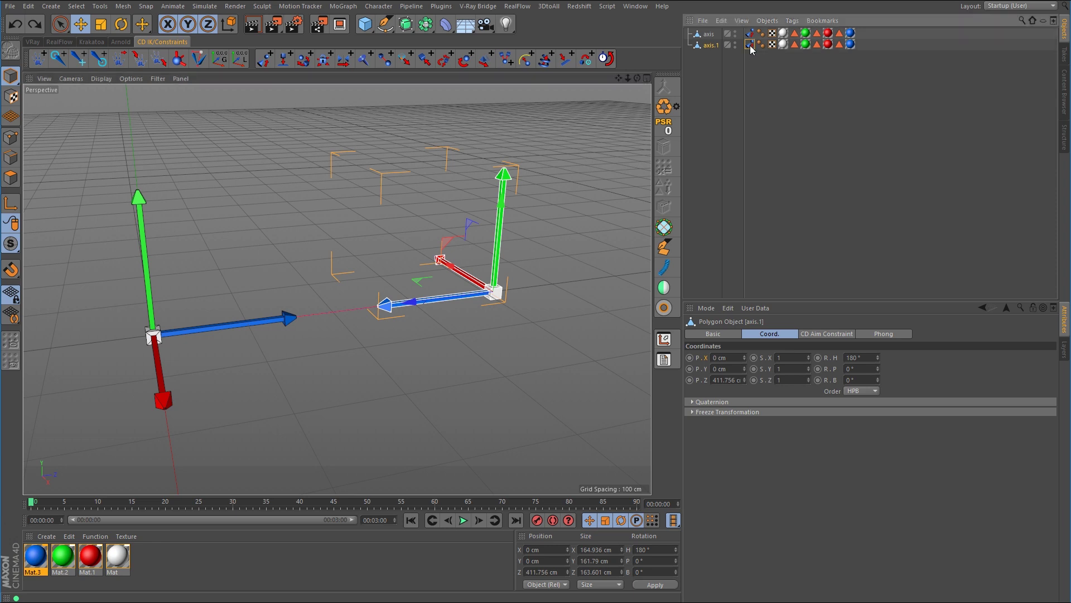
Set Up Vector to Off on both CD Aim constraint tags and move axis.1 to test the aiming.
left_click(750, 45)
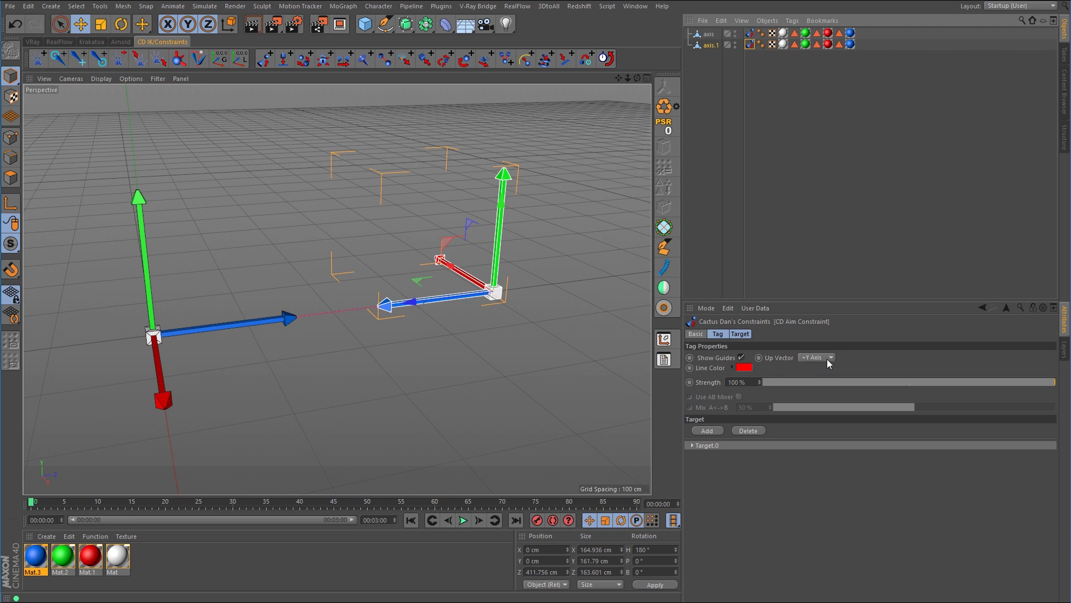
left_click(751, 33, "ctrl")
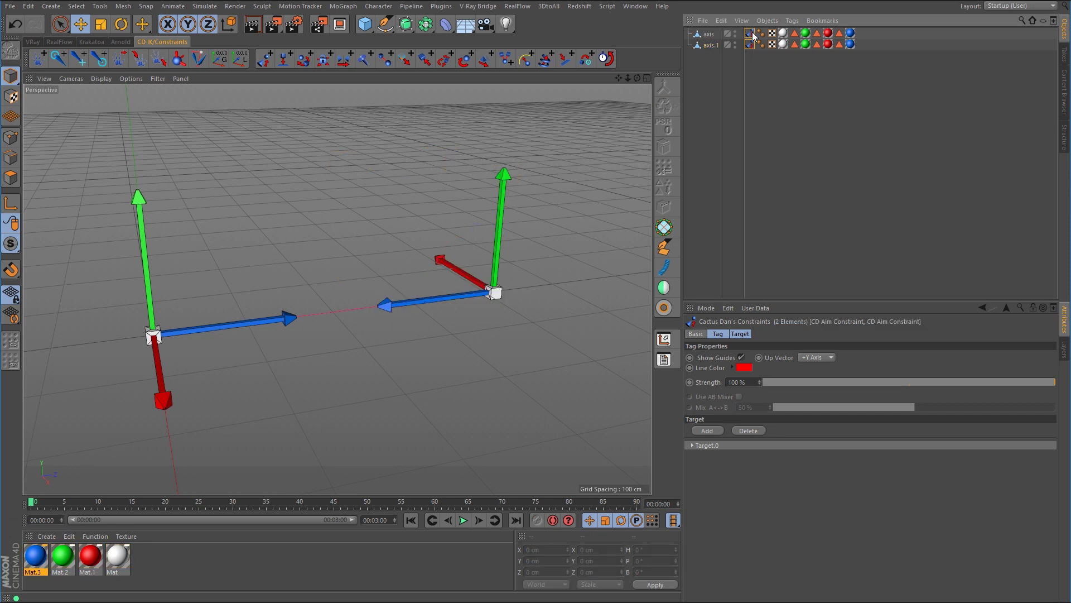
left_click(828, 357)
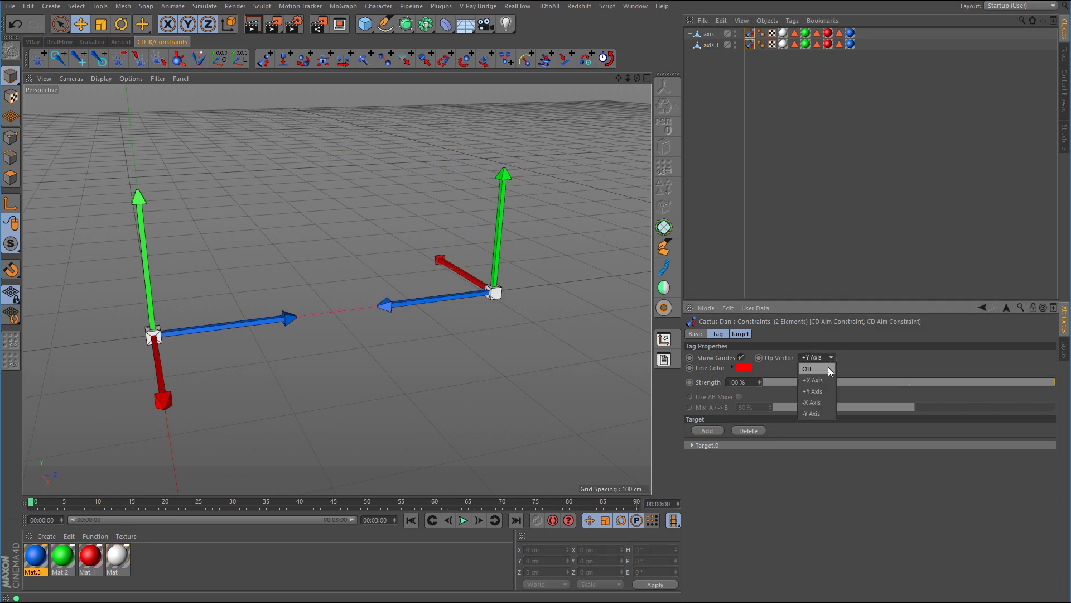
left_click(827, 366)
left_click(497, 295)
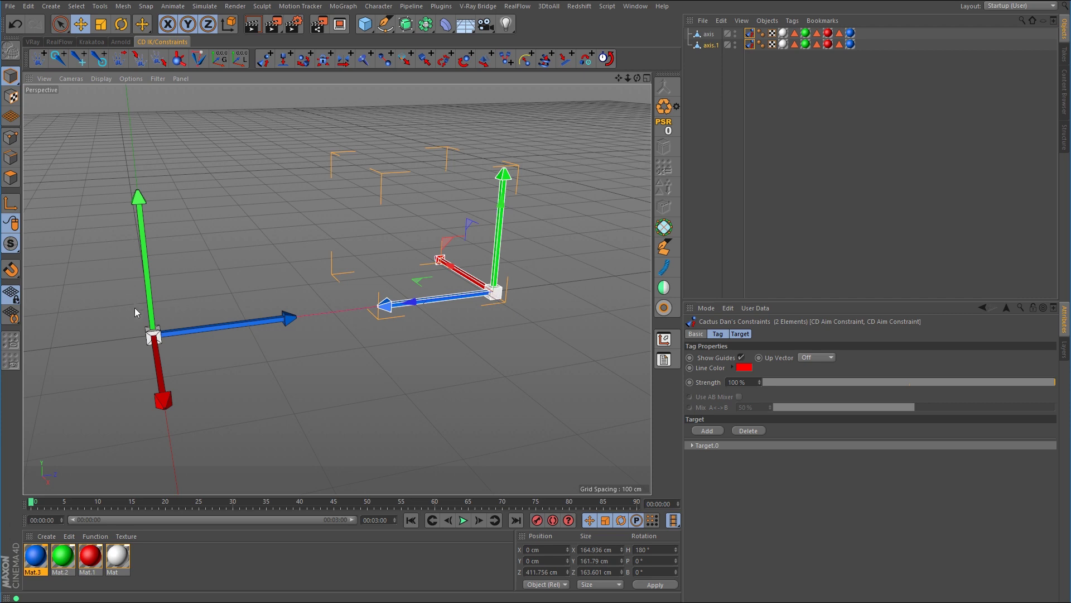
left_click_drag(526, 261, 483, 118)
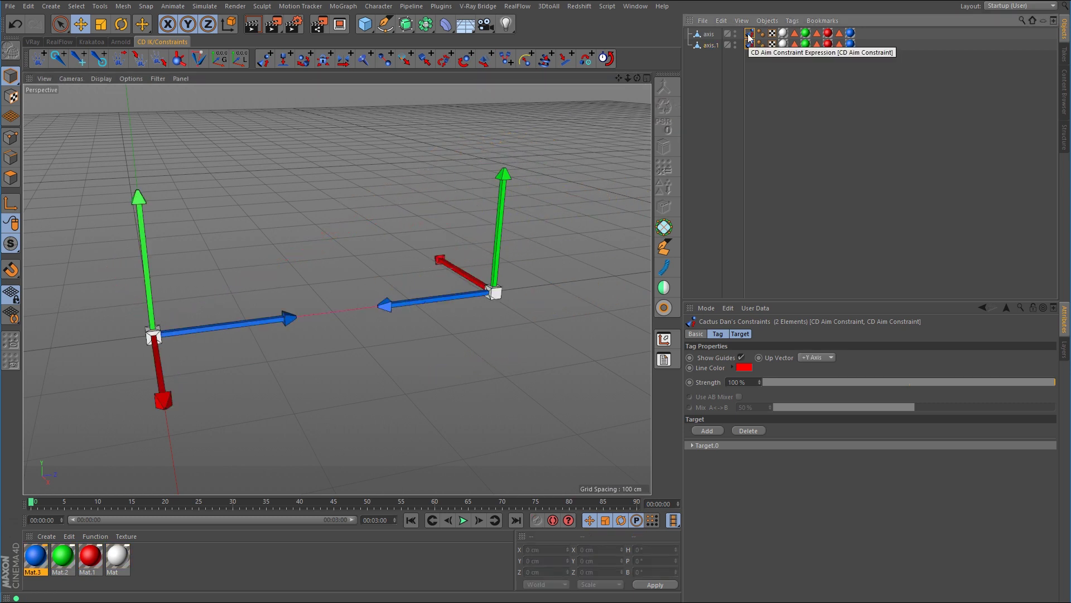
Delete both CD Aim constraint tags and add a native Aim constraint to axis.1 with the axis object as its target.
key("Delete")
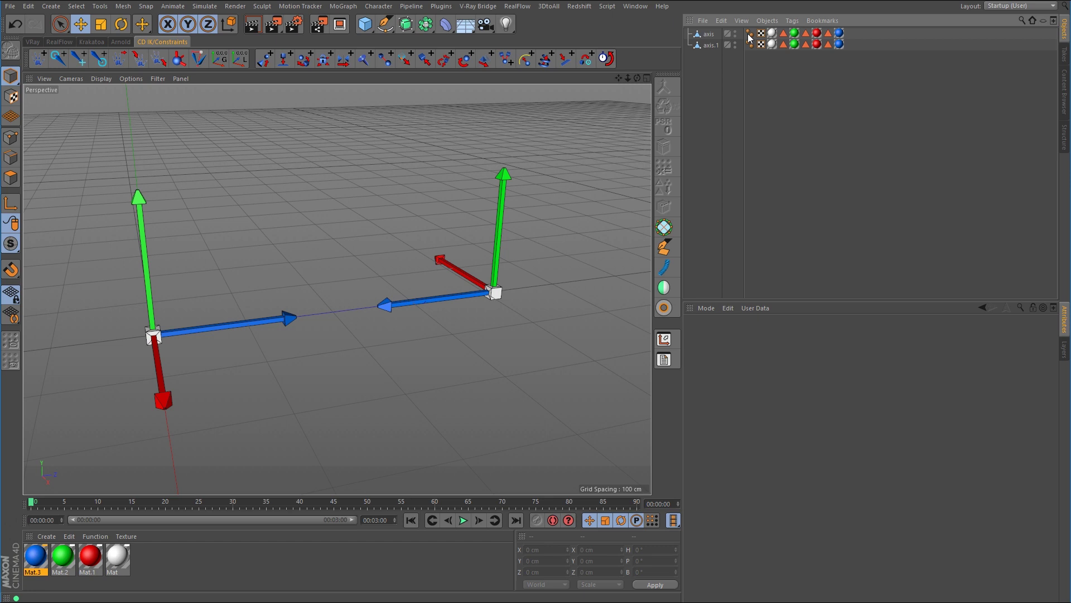
left_click(495, 298)
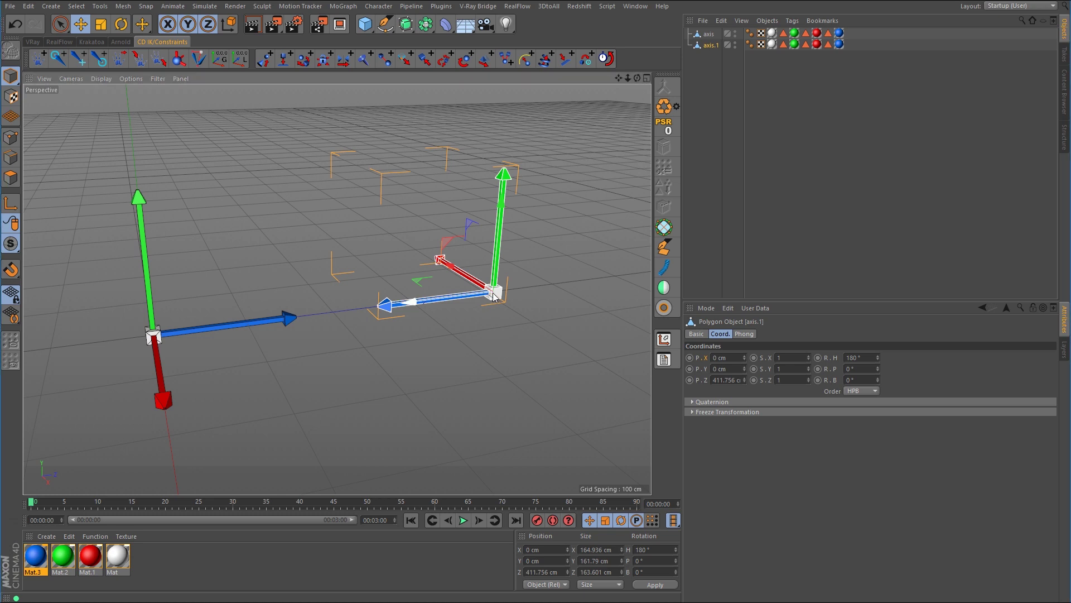
left_click(154, 337, "shift")
left_click(379, 6)
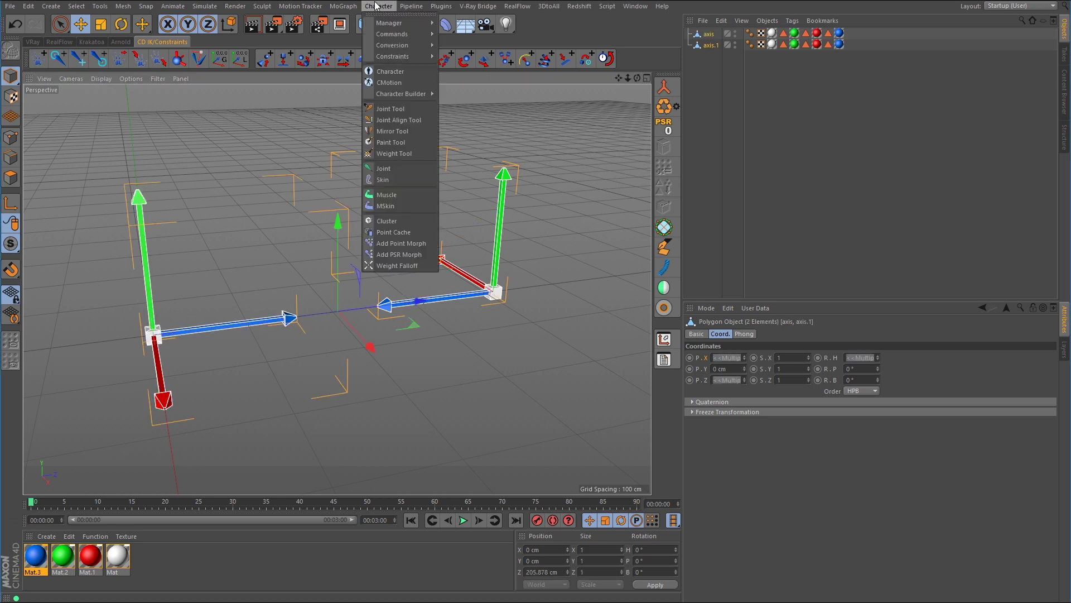
mouse_move(394, 58)
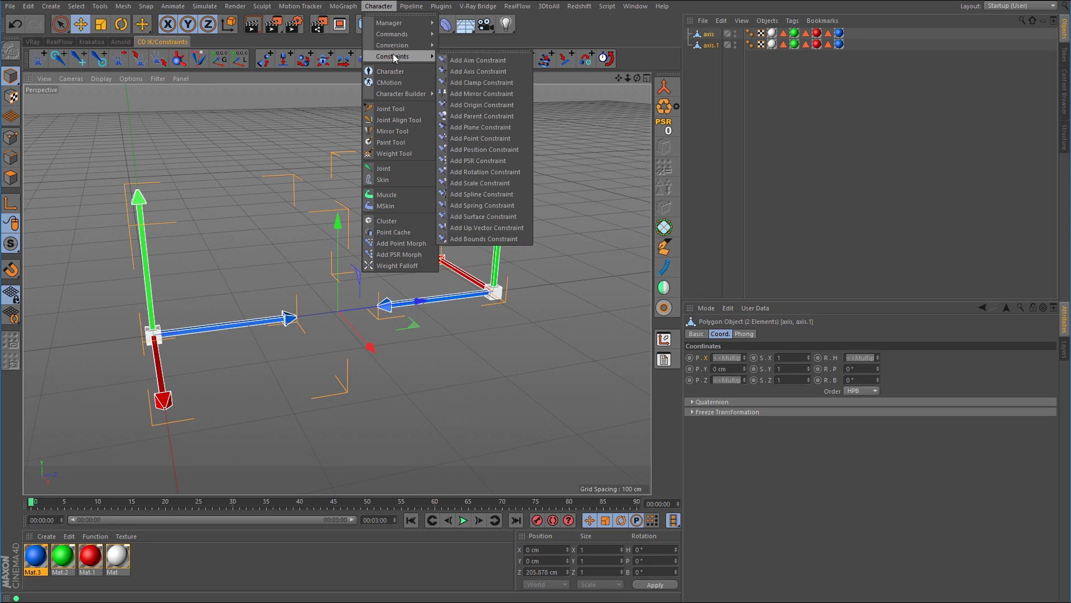
left_click(490, 60)
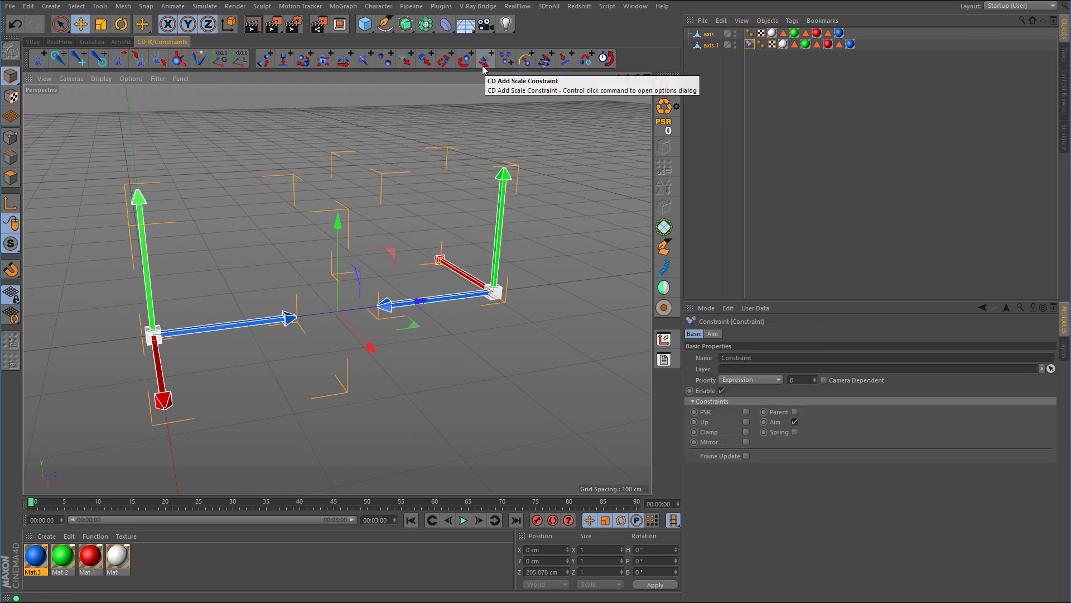
Add a native Aim constraint to the axis object with axis.1 as its target.
left_click(155, 334)
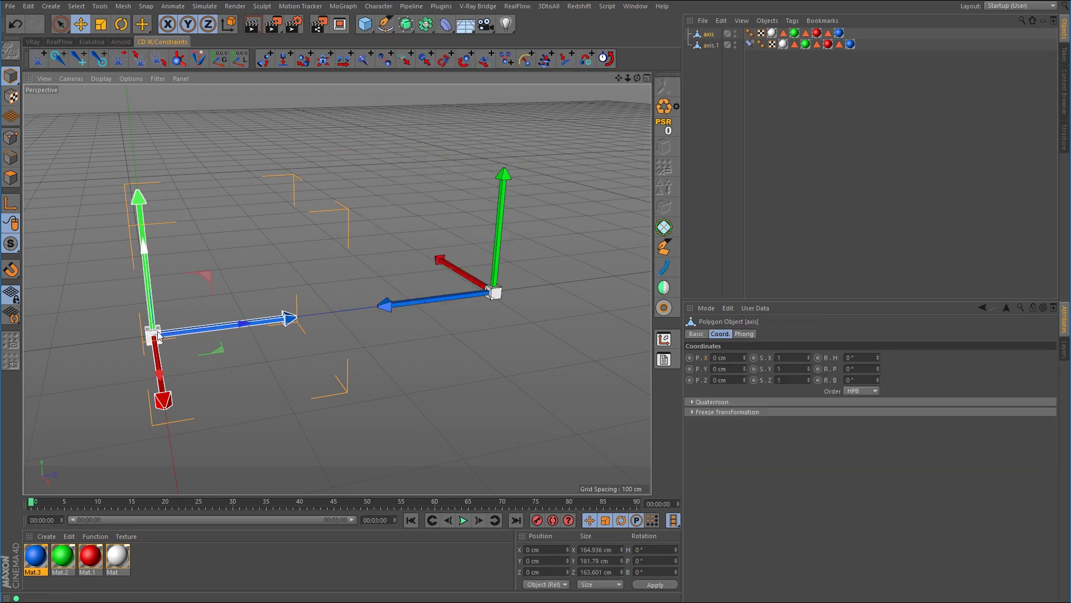
left_click(495, 293, "shift")
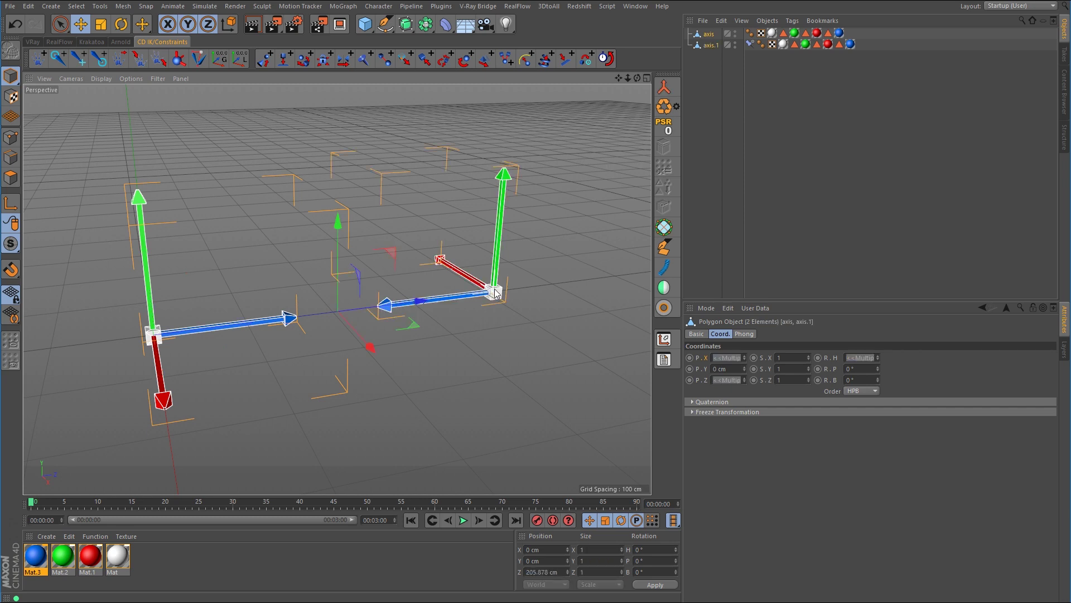
left_click(379, 6)
mouse_move(397, 56)
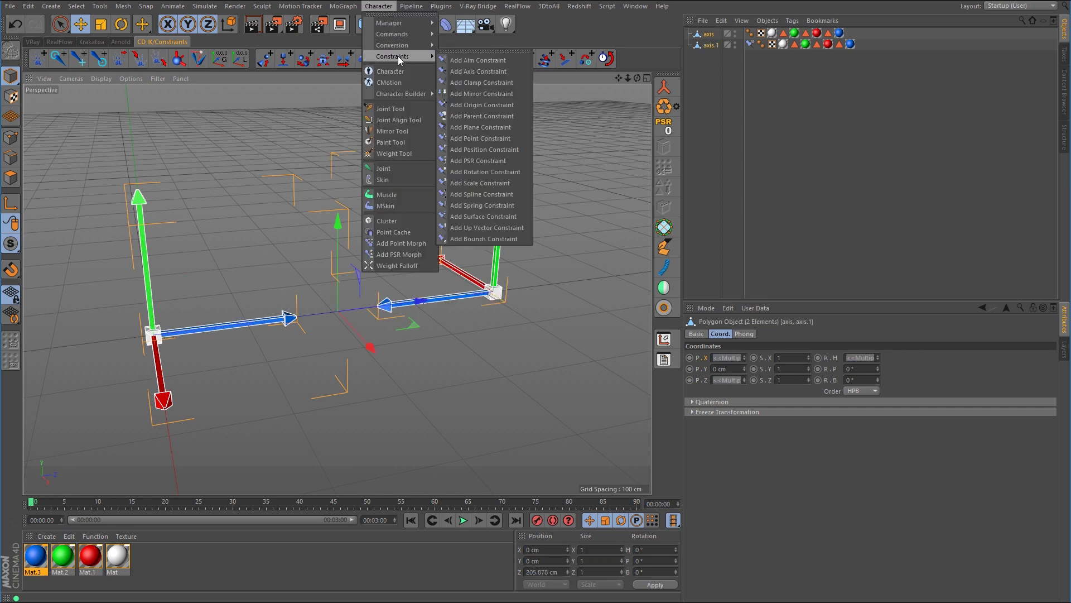
left_click(466, 57)
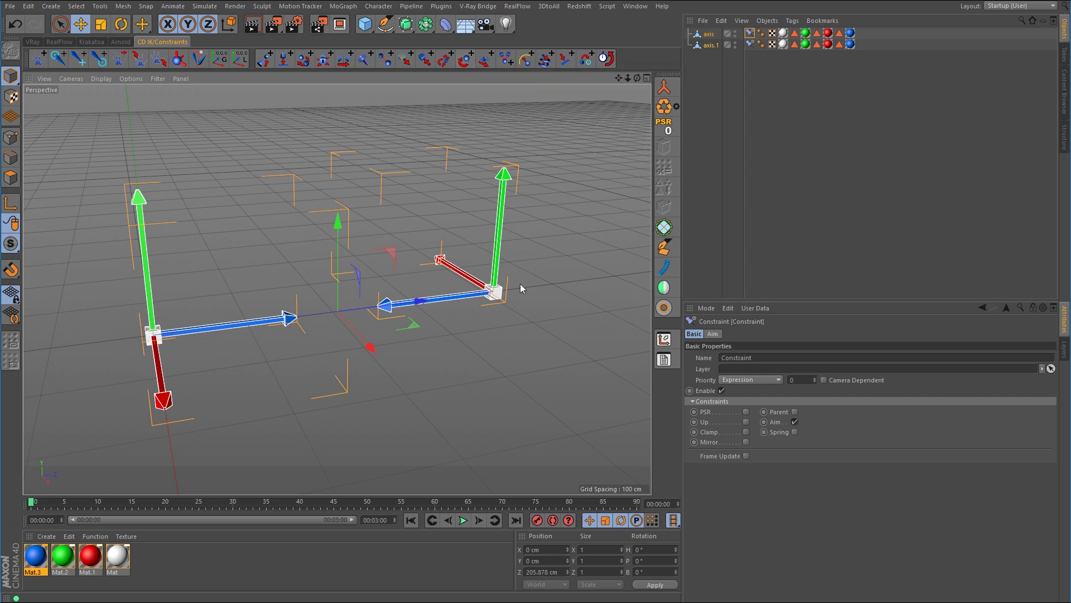
Move axis.1 around to test the native constraints, leaving it at about X -29, Y 133, Z 476 cm.
left_click(497, 294)
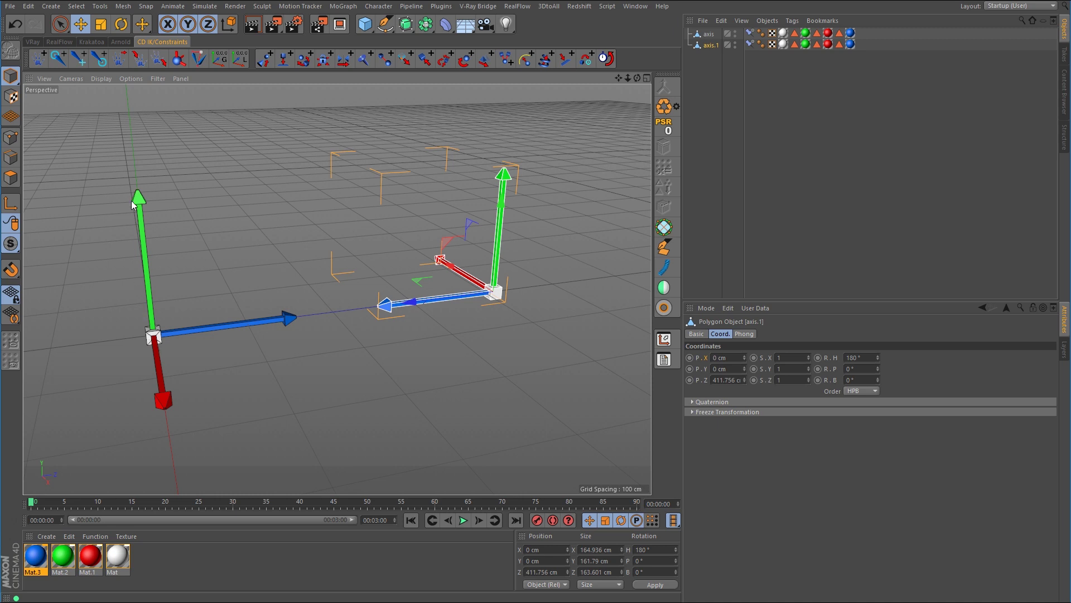
left_click_drag(565, 270, 392, 125)
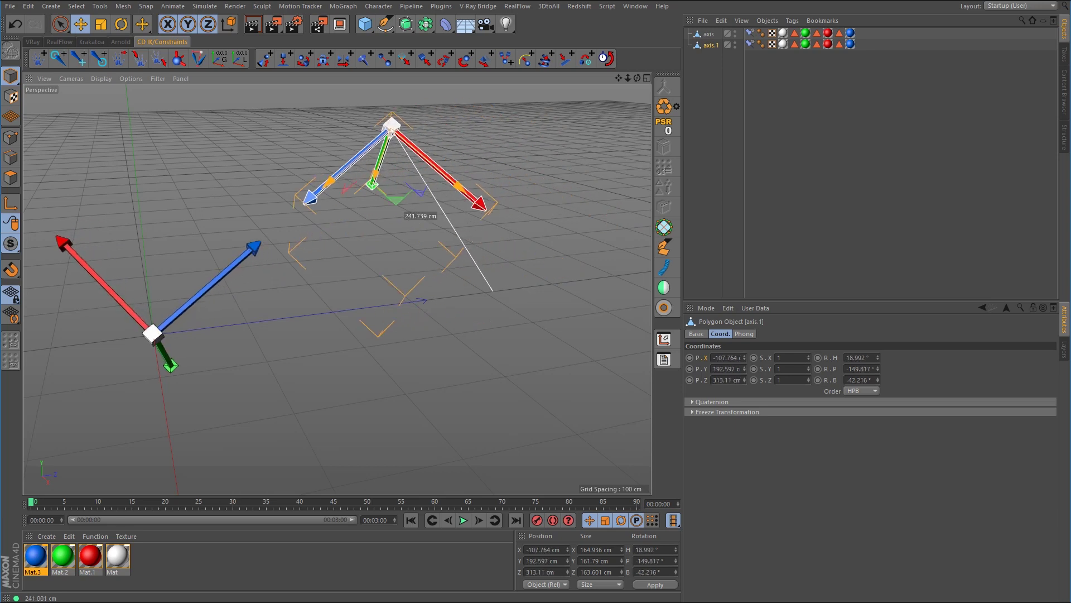
left_click_drag(391, 126, 600, 114)
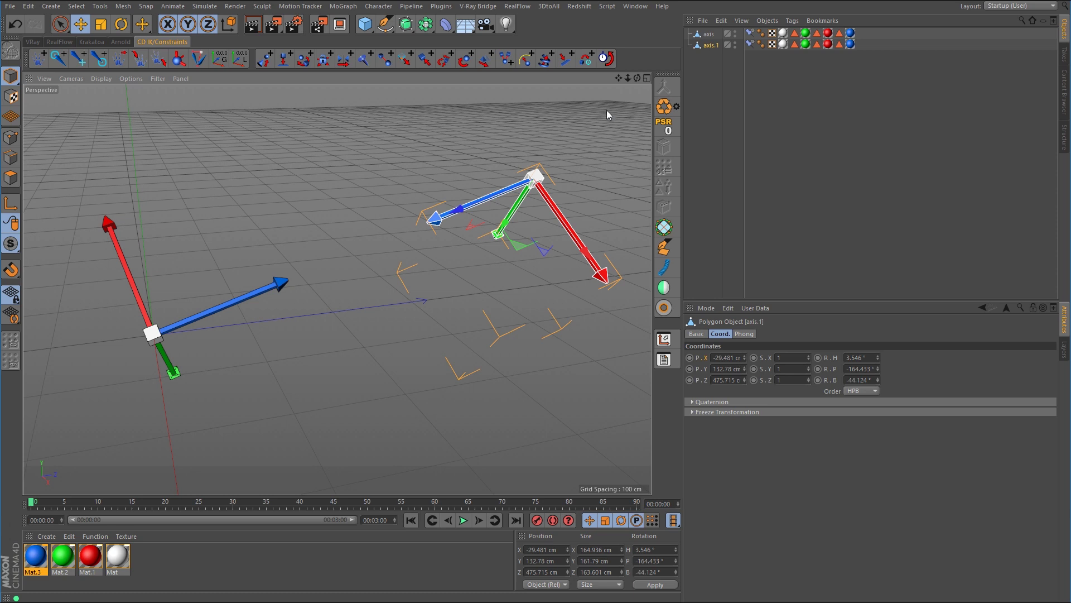
Enable the Up constraint on both native constraint tags together and open their Up-Vector settings.
left_click(750, 45)
left_click(750, 34, "ctrl")
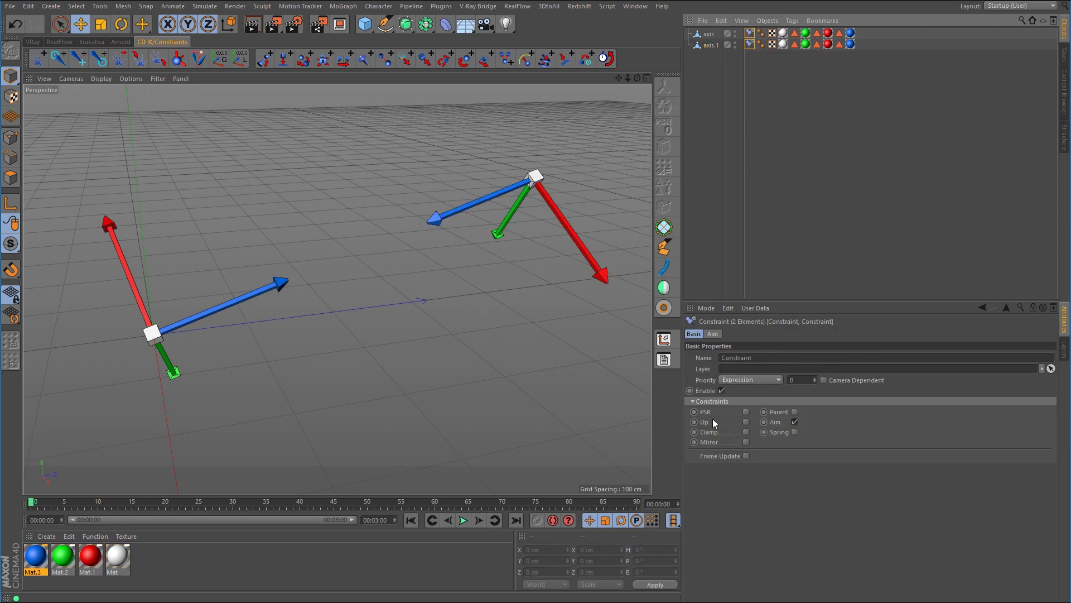
left_click(746, 422)
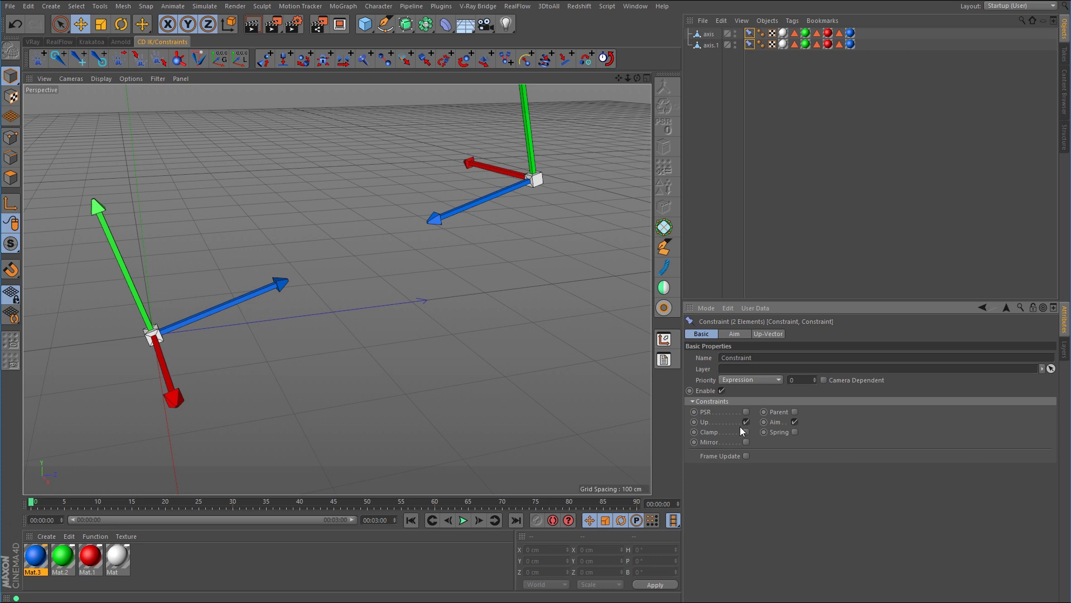
left_click(765, 334)
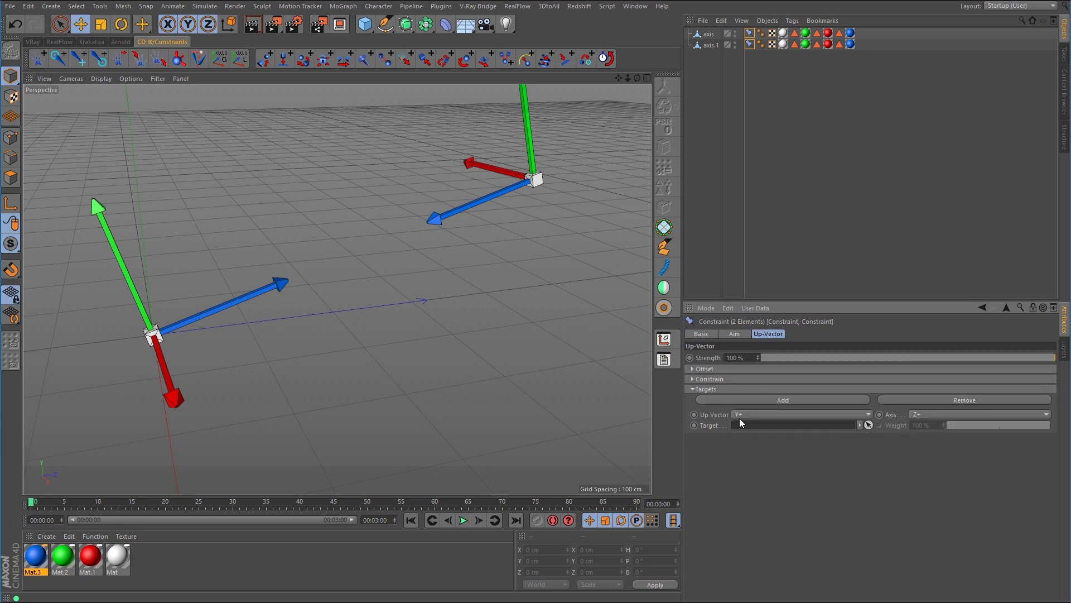
Move axis.1 around to test the Aim constraints with the Up-Vector enabled, then clear the selection.
left_click_drag(554, 175, 588, 222)
left_click(801, 249)
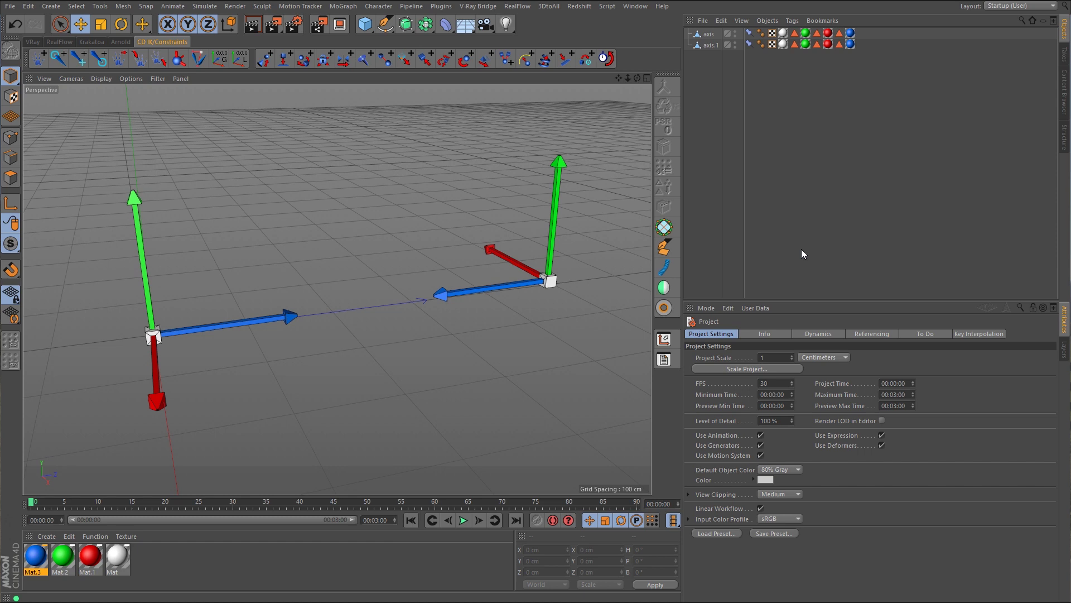
Start a new scene and add a cylinder oriented along +X.
left_click(10, 6)
left_click(23, 18)
left_click(799, 470)
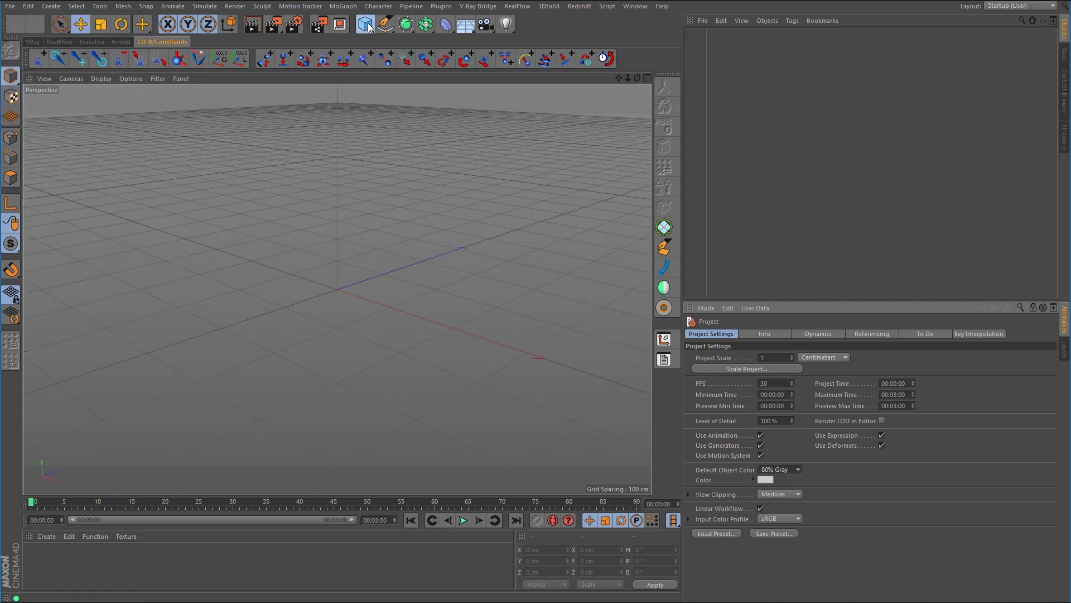
left_click_drag(369, 28, 595, 41)
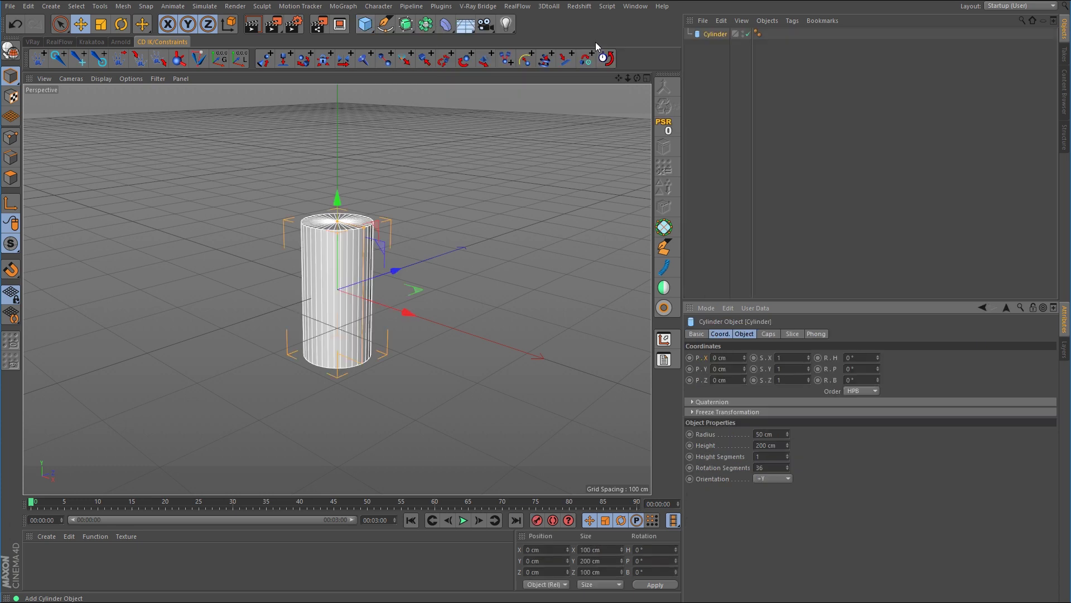
left_click(745, 333)
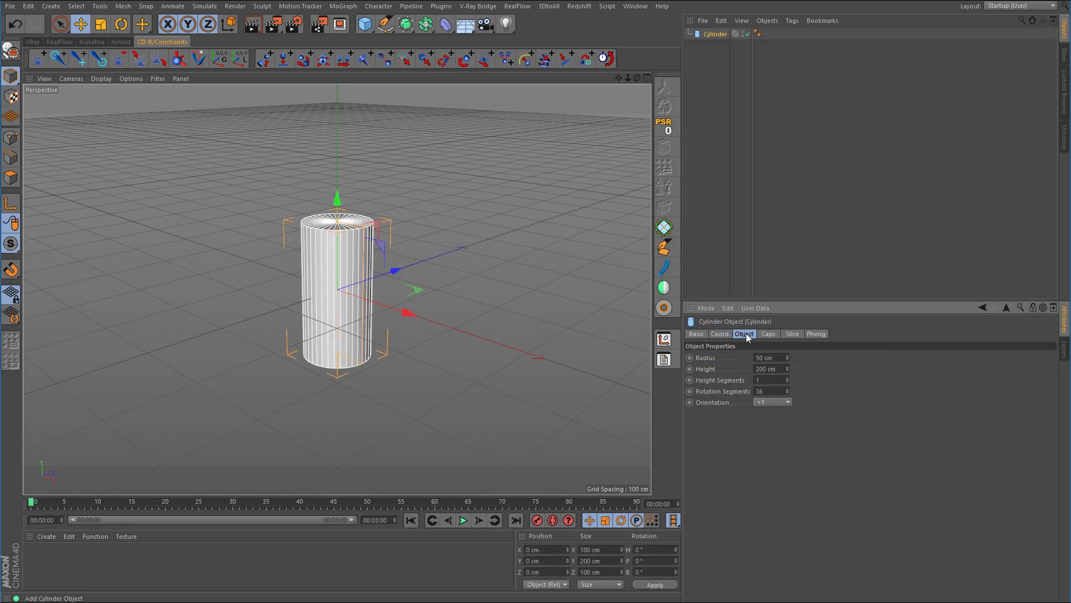
left_click(784, 403)
left_click(785, 413)
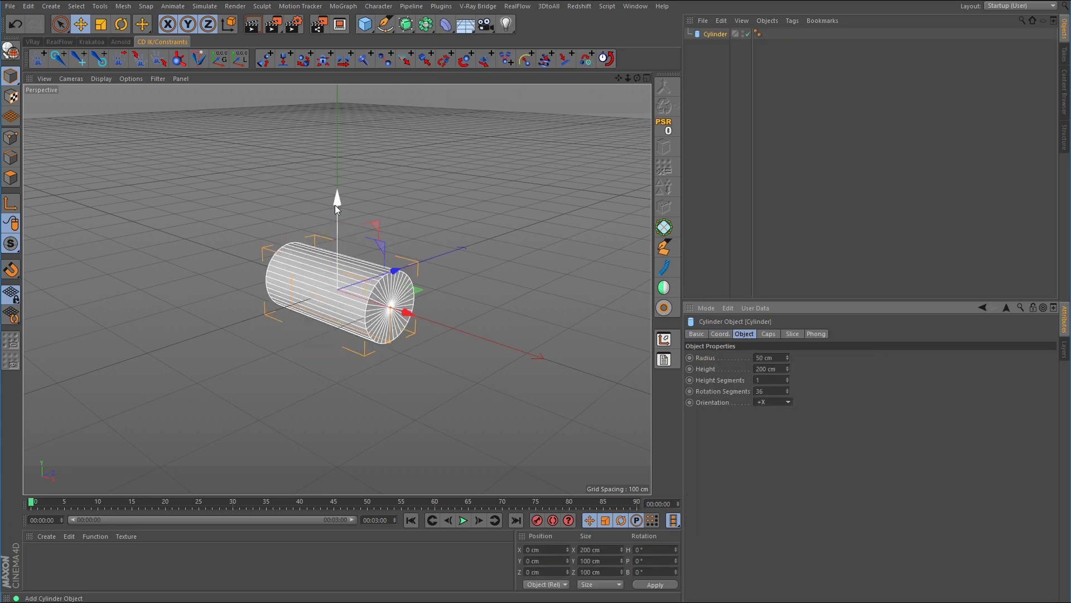
Duplicate the cylinder, orient the copy along +Y, and shape it into a rod about 27 cm in radius and 310 cm high, centred at about Y 182 cm.
left_click_drag(619, 80, 623, 81)
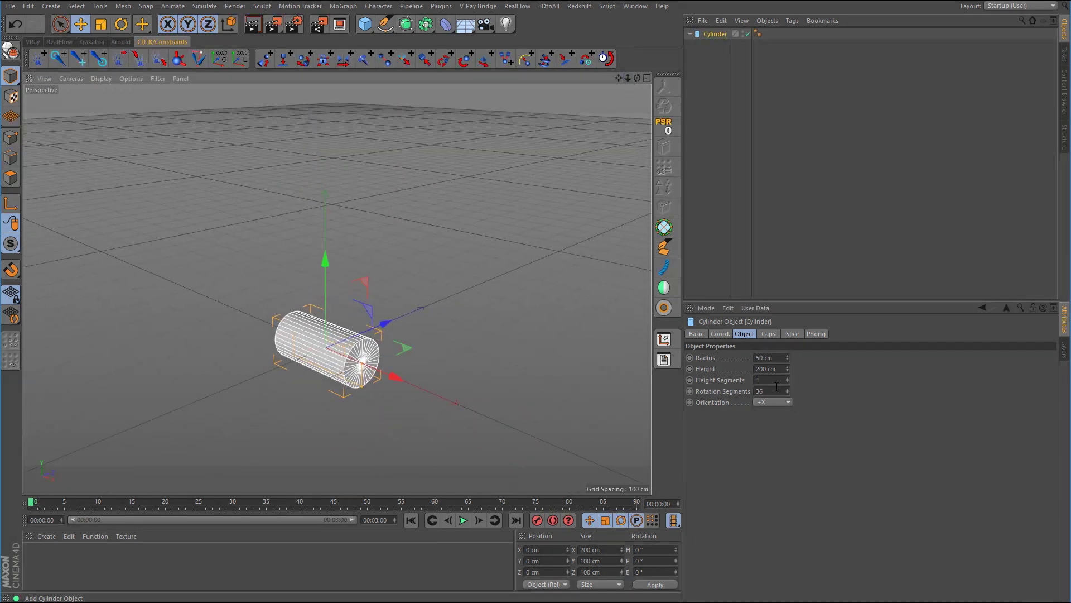
key("ctrl+c")
key("ctrl+v")
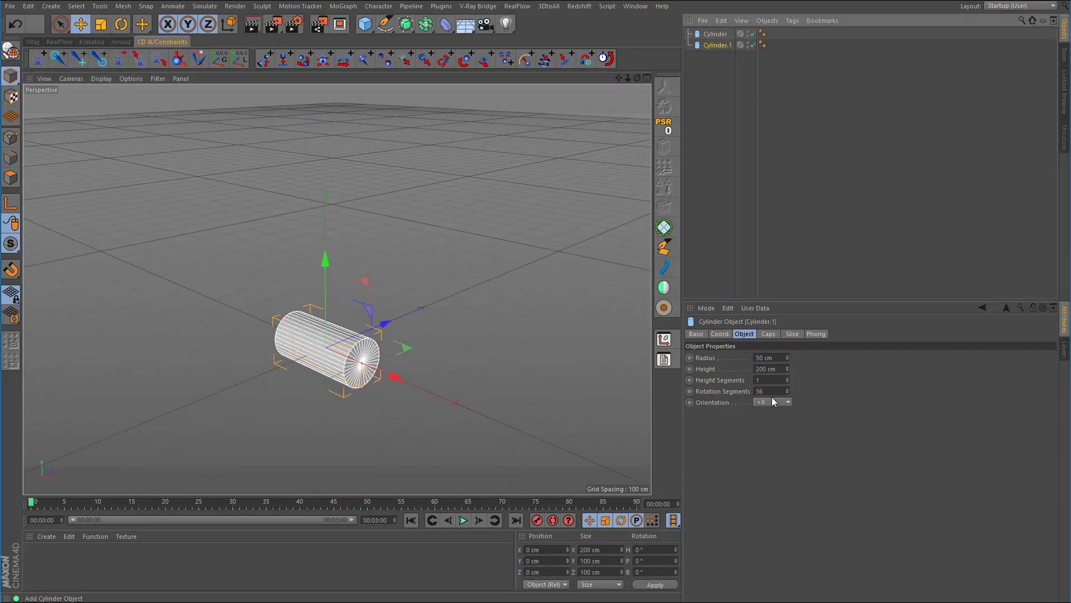
left_click(773, 401)
left_click(776, 437)
left_click_drag(331, 277, 336, 188)
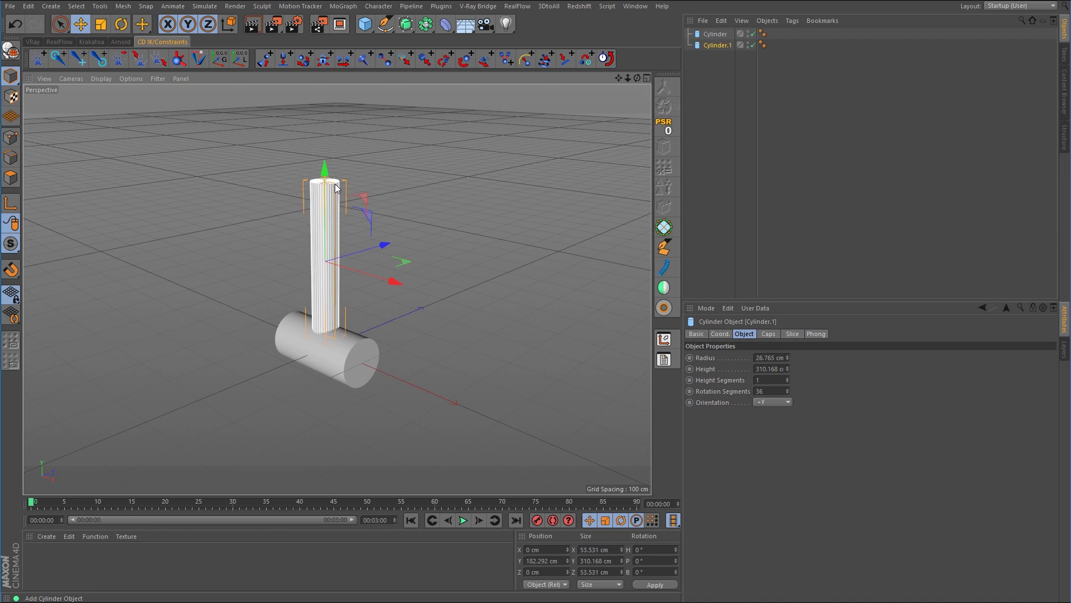
Duplicate the horizontal base cylinder, raise the copy to about Y 636 cm, and enlarge it to about 66 cm radius and 264 cm height.
left_click(716, 34)
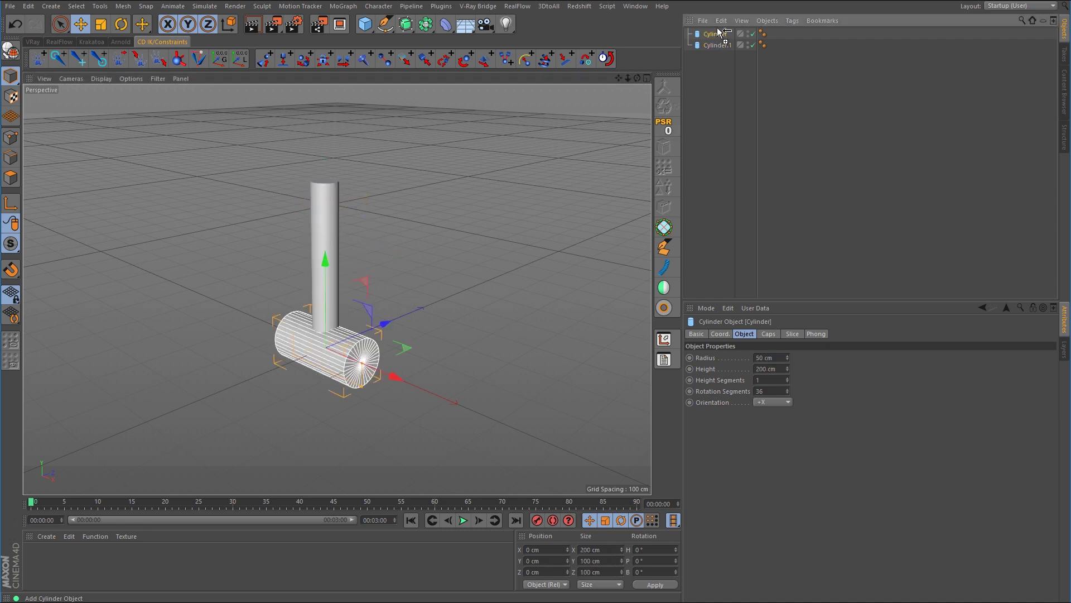
key("ctrl+c")
key("ctrl+v")
left_click_drag(326, 273, 503, 119)
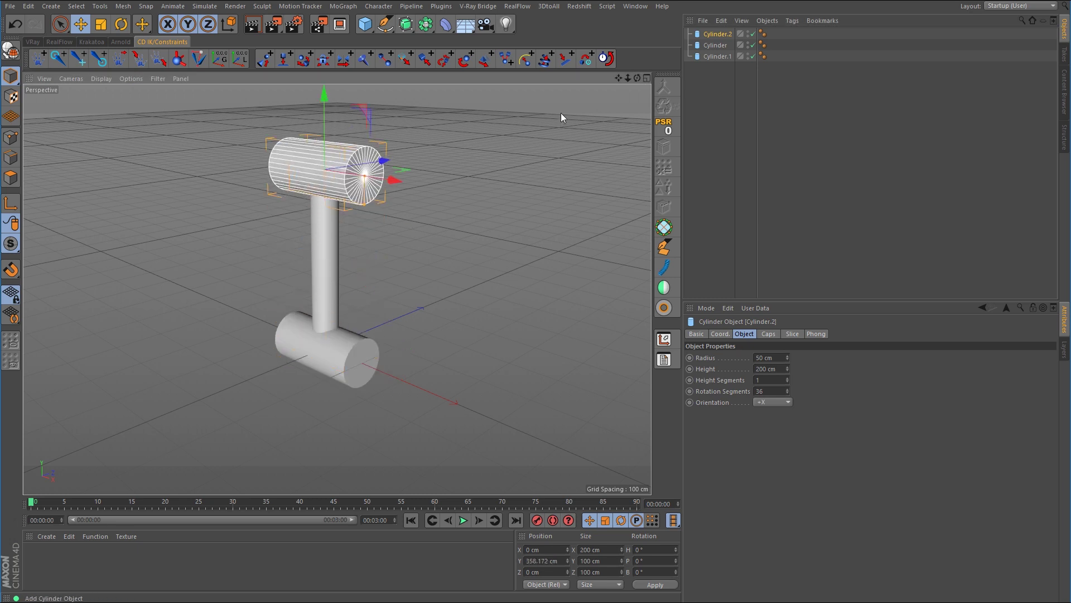
middle_click_drag(561, 113, 569, 201, "alt")
left_click_drag(335, 196, 335, 85)
left_click_drag(377, 177, 383, 182)
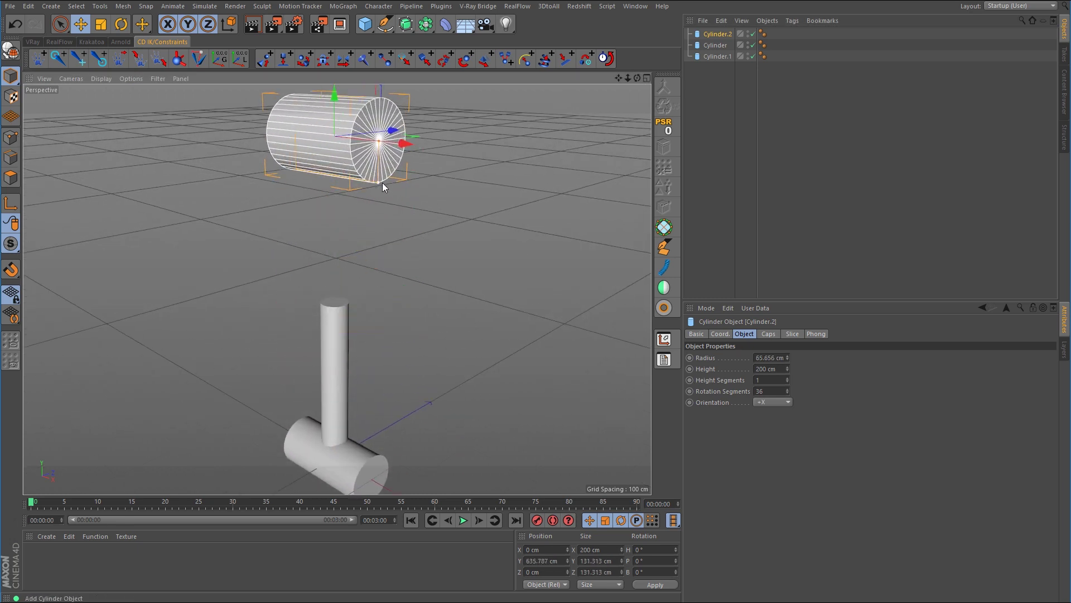
left_click_drag(380, 144, 395, 146)
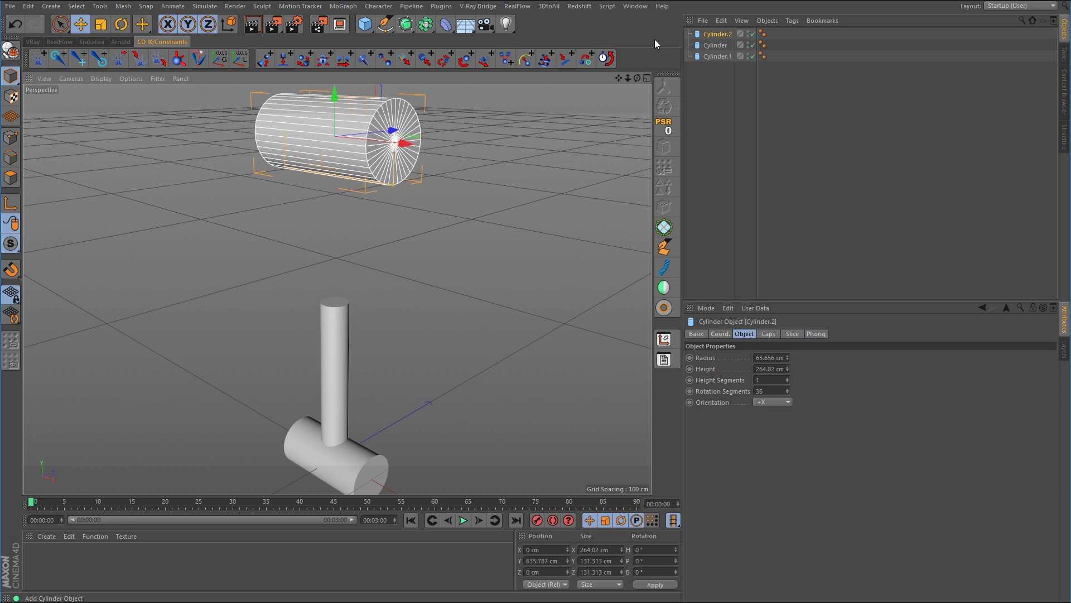
Duplicate the upper cylinder as a +Y sleeve about 43 cm in radius and 366 cm high, lowered over the rod to about Y 452 cm.
left_click_drag(722, 34, 721, 40, "ctrl")
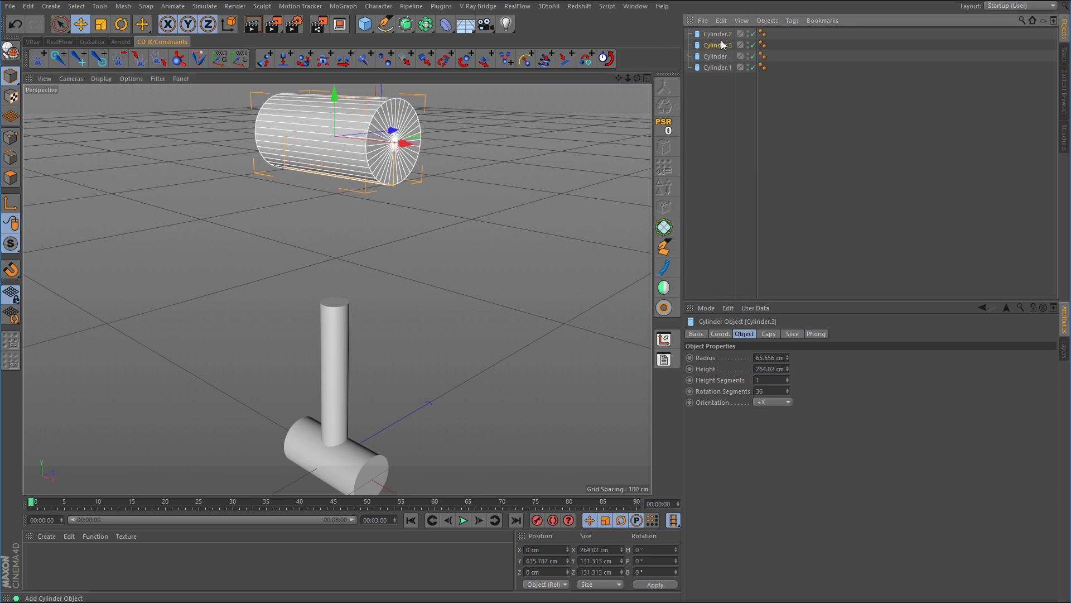
left_click(781, 403)
left_click(778, 436)
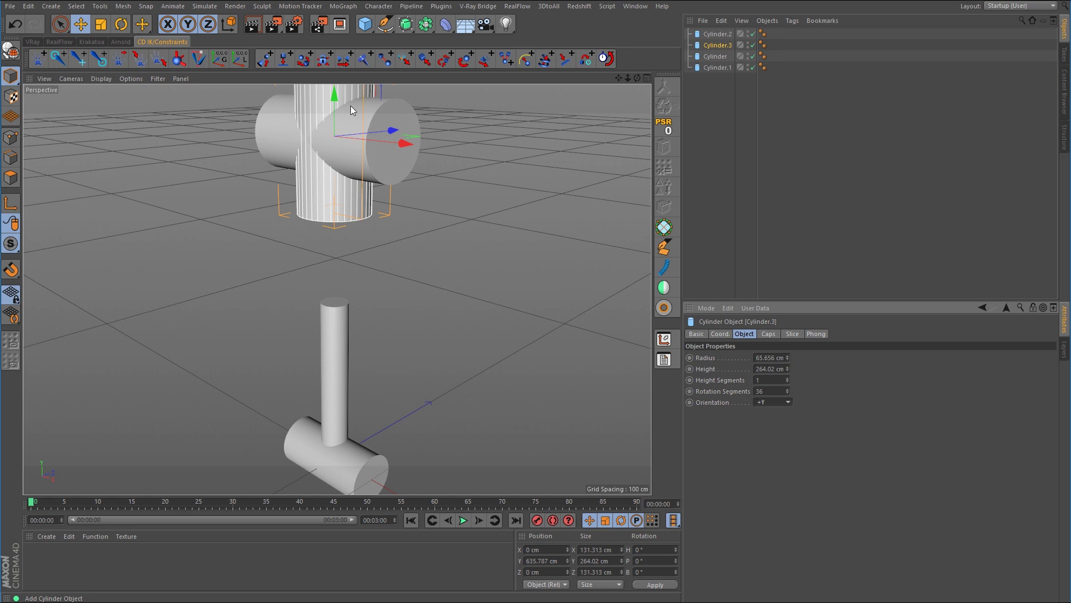
left_click_drag(336, 119, 336, 190)
left_click_drag(365, 136, 334, 148)
scroll(415, 254, "down", 2)
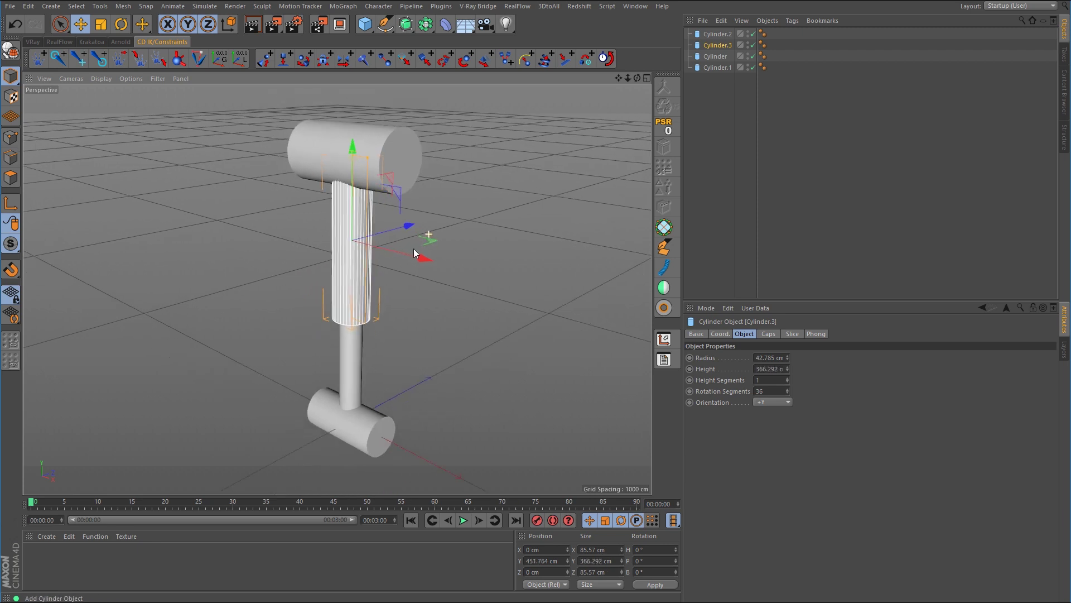
Convert all four cylinders into editable polygon objects.
left_click_drag(414, 254, 440, 290, "alt")
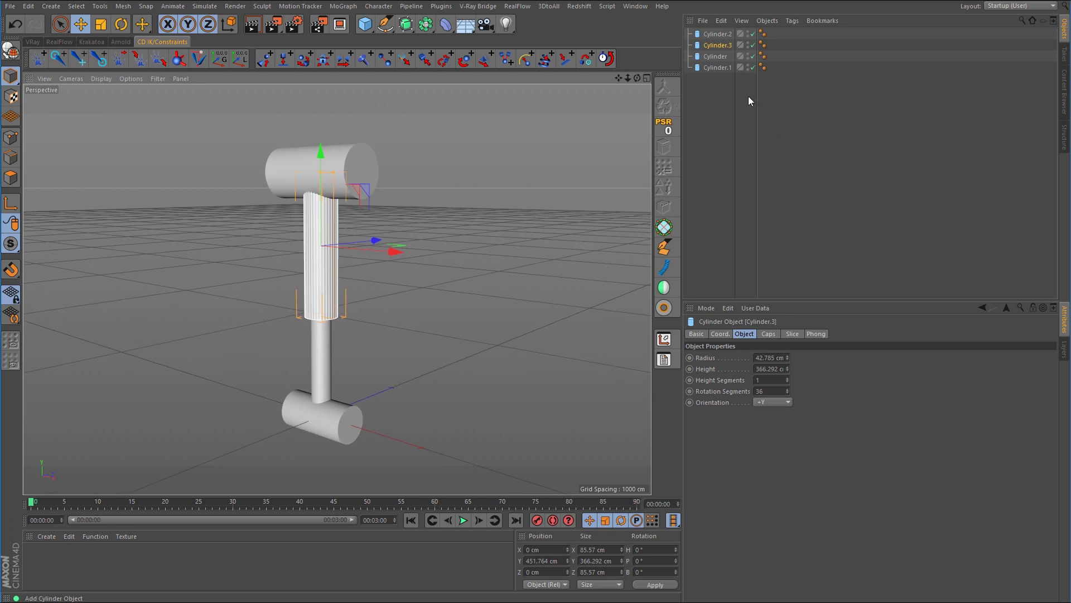
left_click_drag(711, 90, 721, 34)
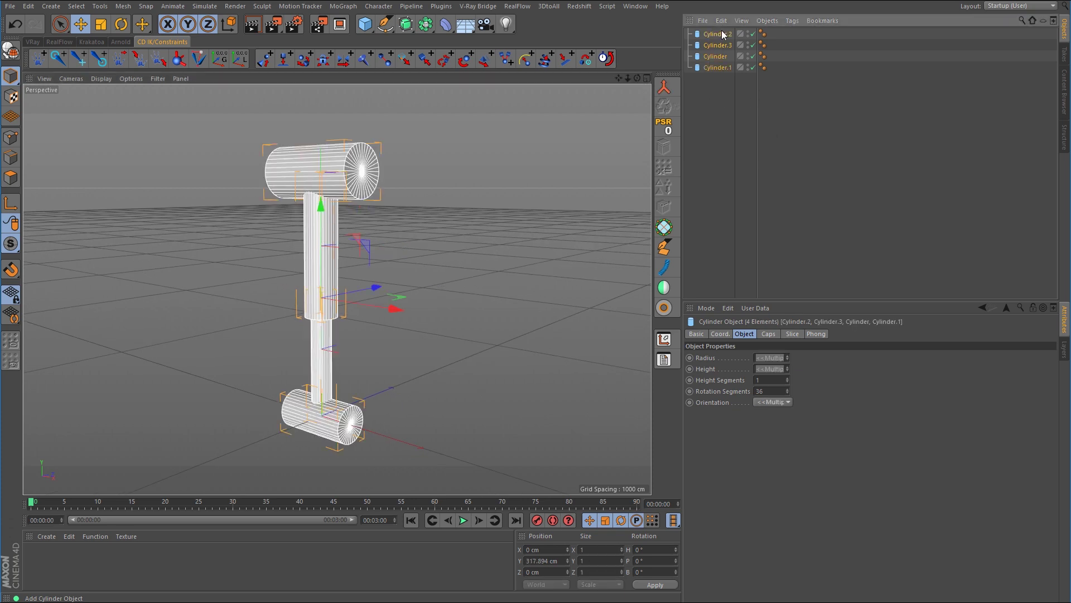
left_click(11, 51)
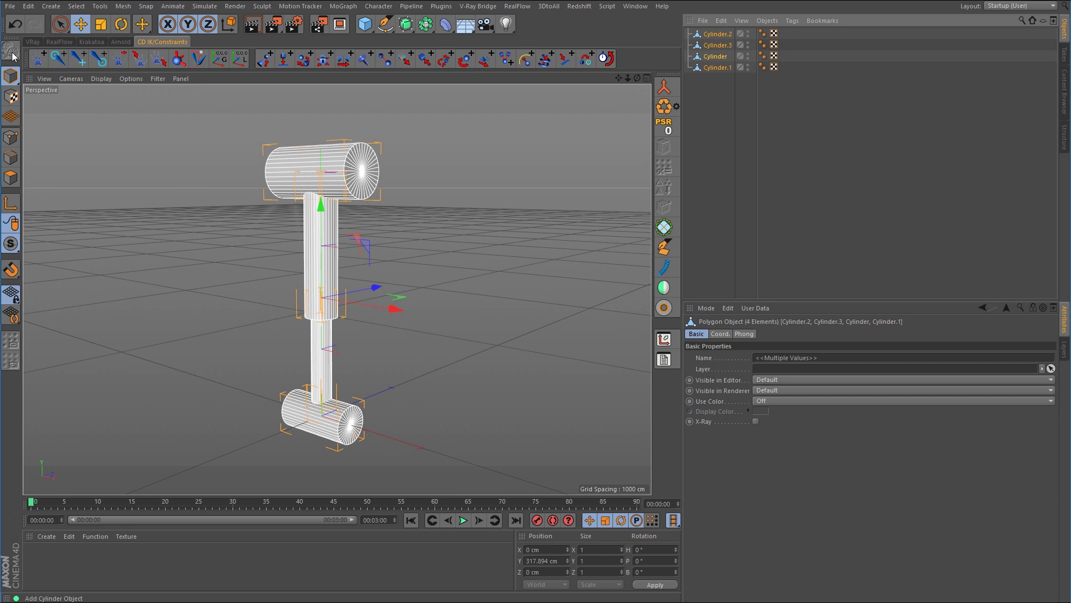
Parent the thin rod Cylinder.1 under Cylinder, and the thicker sleeve Cylinder.3 under Cylinder.2.
left_click(323, 377)
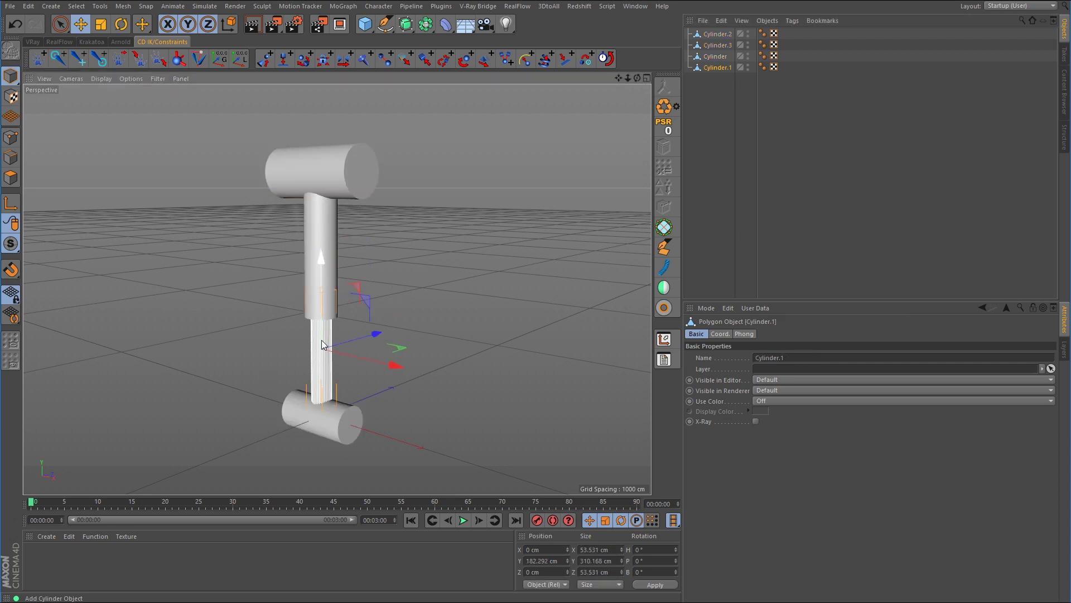
left_click(335, 416)
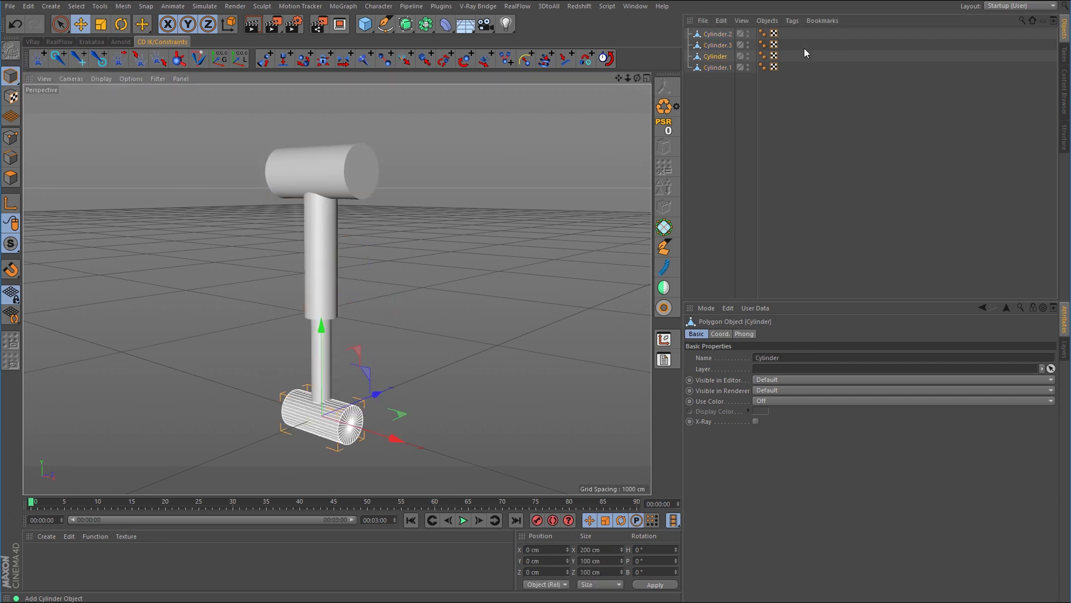
left_click_drag(719, 68, 716, 56)
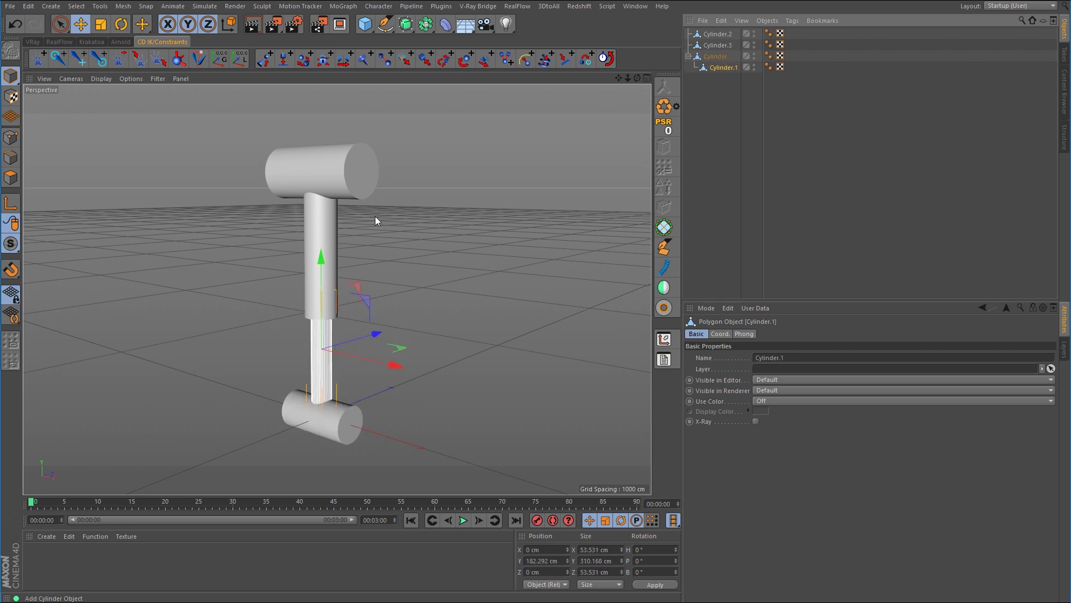
left_click(325, 213)
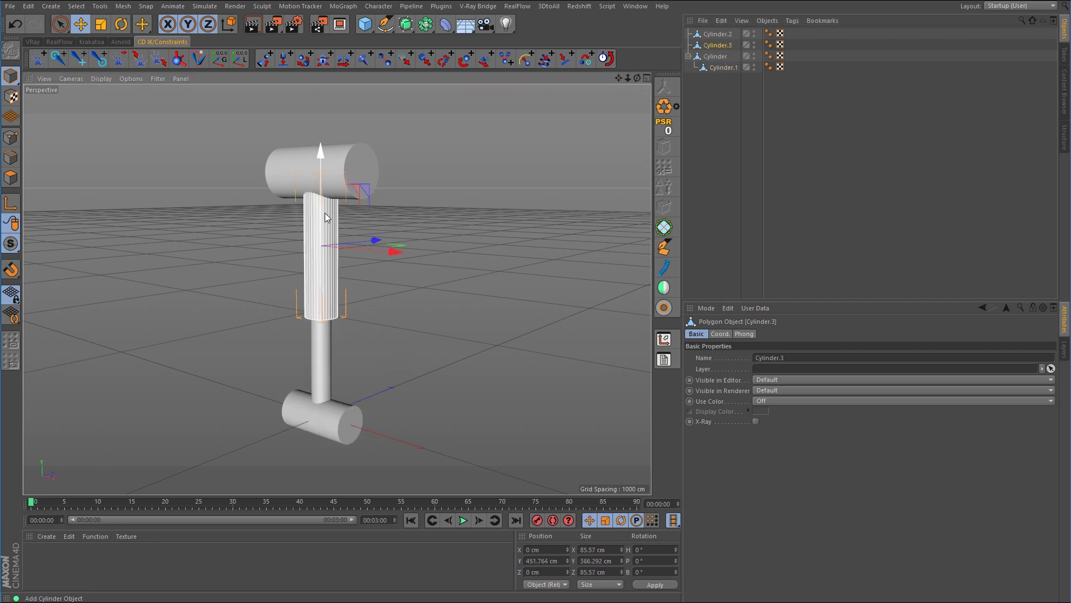
left_click(358, 157)
left_click(720, 45)
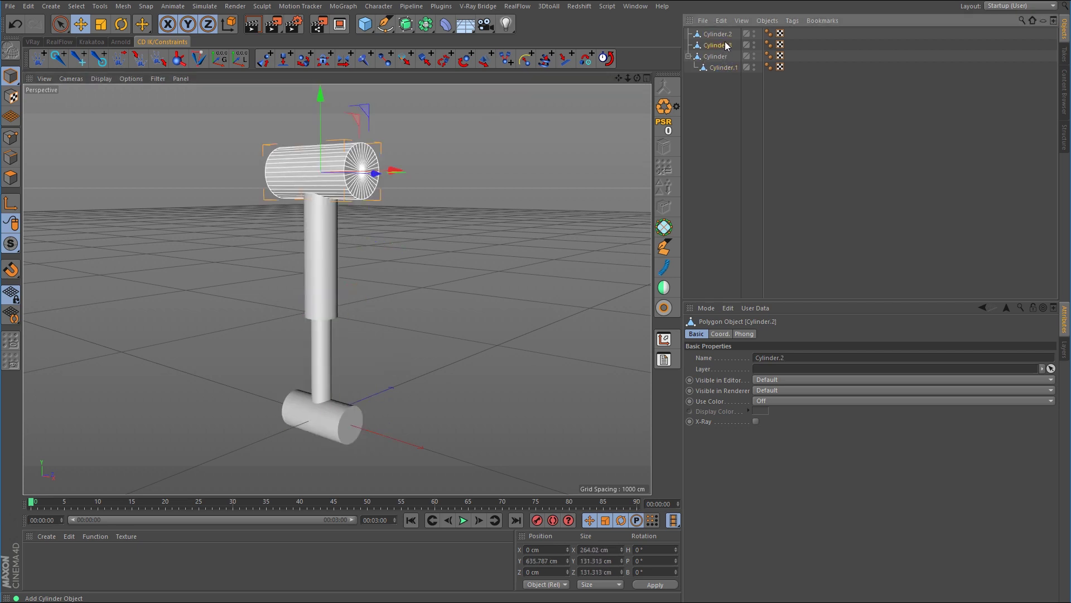
left_click_drag(726, 33, 726, 35)
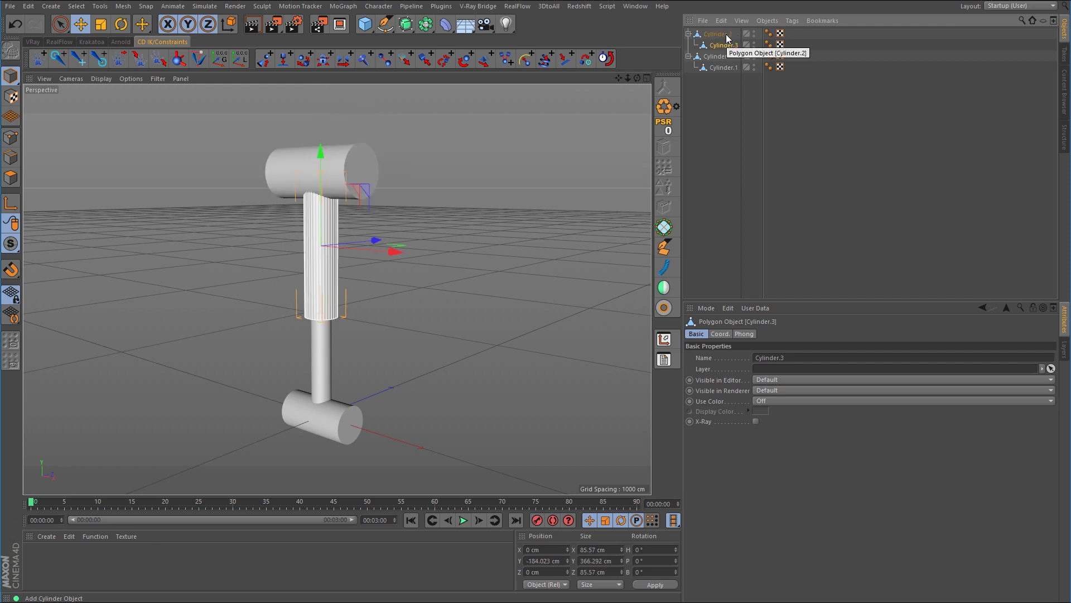
Test the pitch rotation of the upper and lower horizontal cylinders, and undo the changes.
left_click(356, 159)
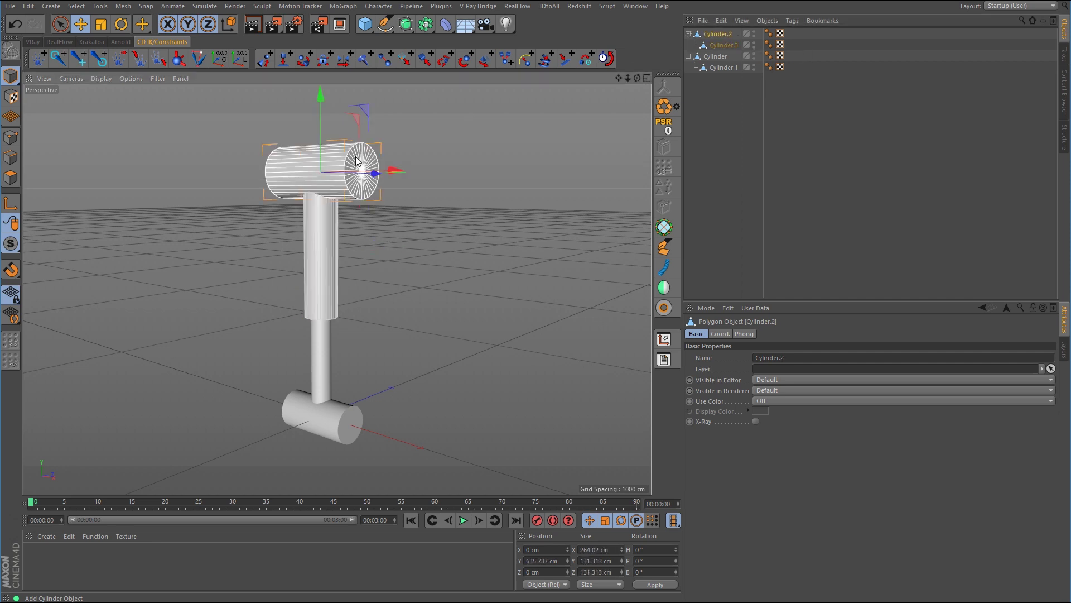
left_click(720, 334)
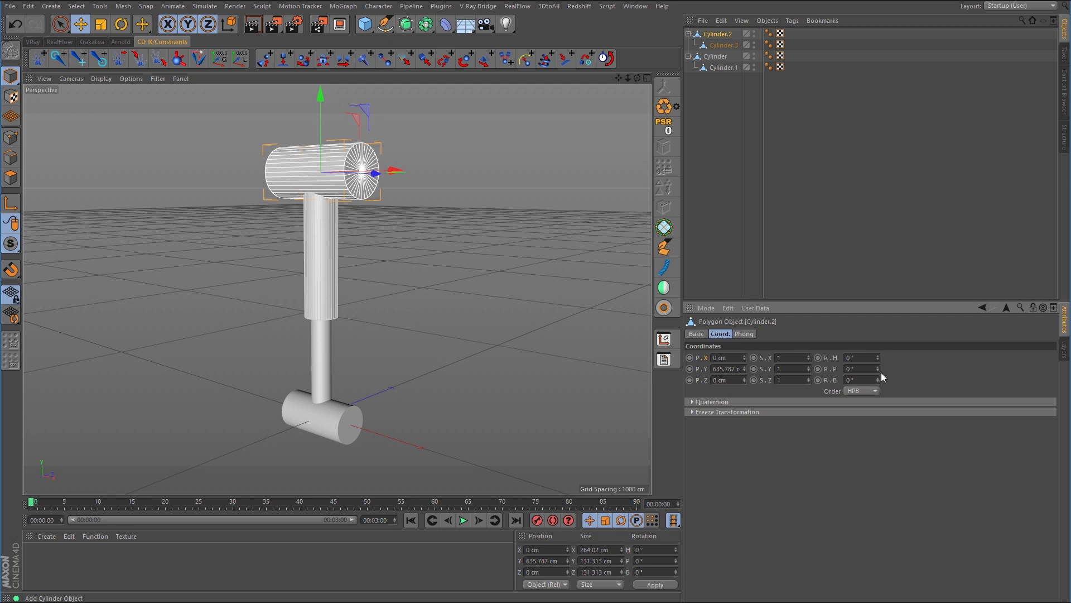
mouse_move(878, 369)
left_mouse_down()
mouse_move(879, 352)
mouse_move(878, 365)
left_mouse_up()
left_click(717, 56)
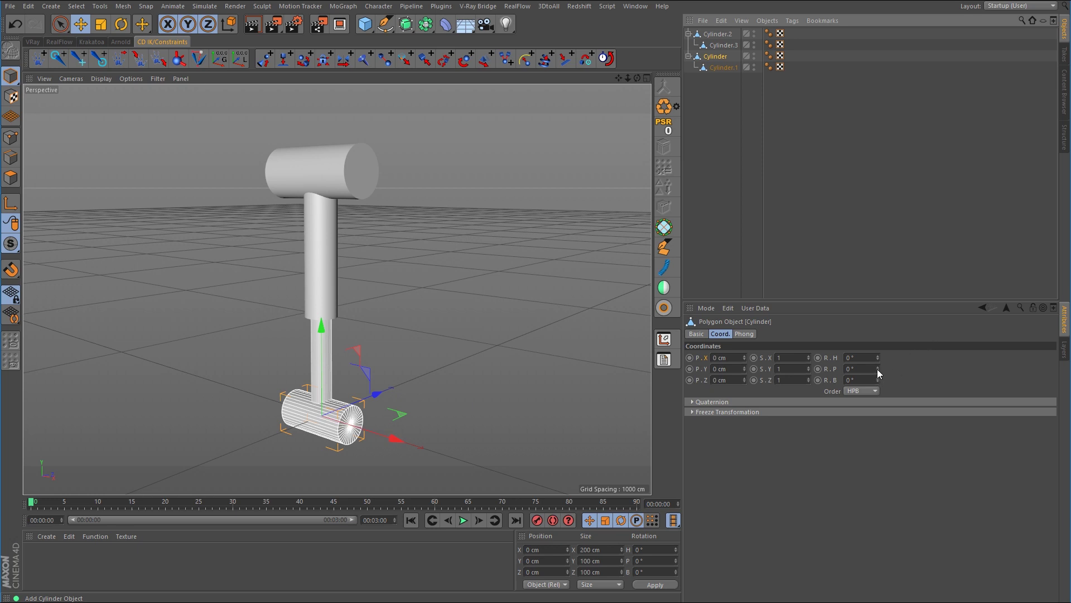
mouse_move(878, 368)
left_mouse_down()
mouse_move(878, 346)
mouse_move(879, 367)
left_mouse_up()
key("ctrl+z")
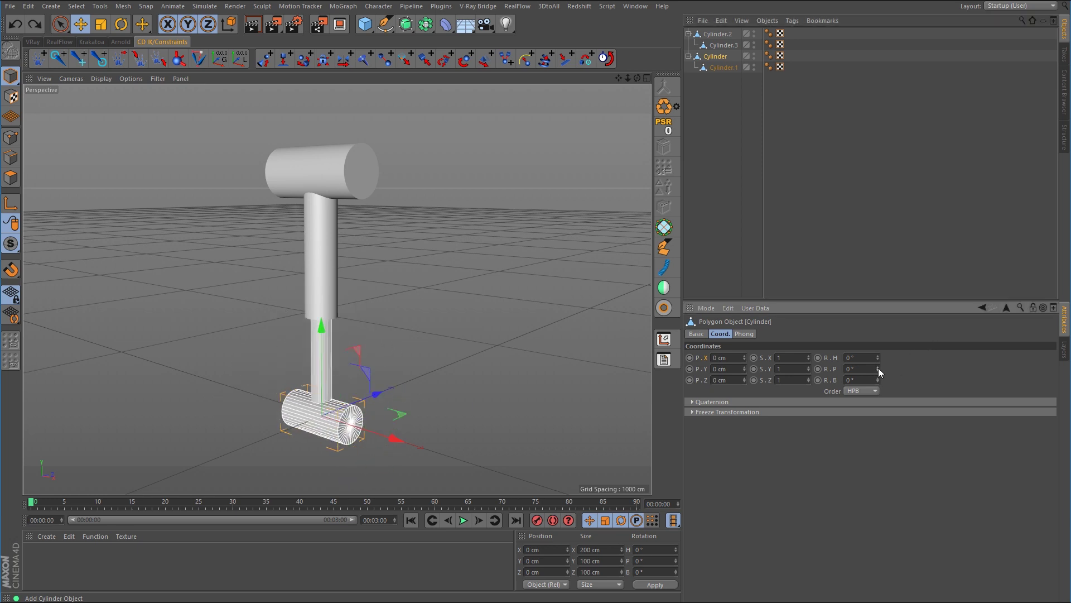
key("ctrl+z")
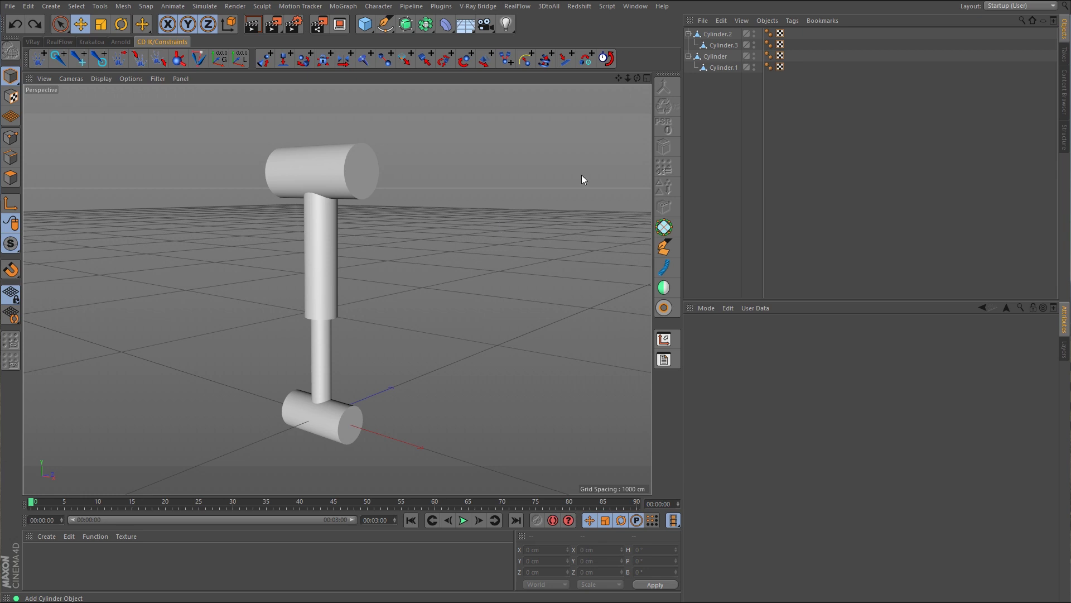
Rotate only the axis of Cylinder.2 to a pitch of -90° so its Z axis points down along the piston.
left_click(724, 34)
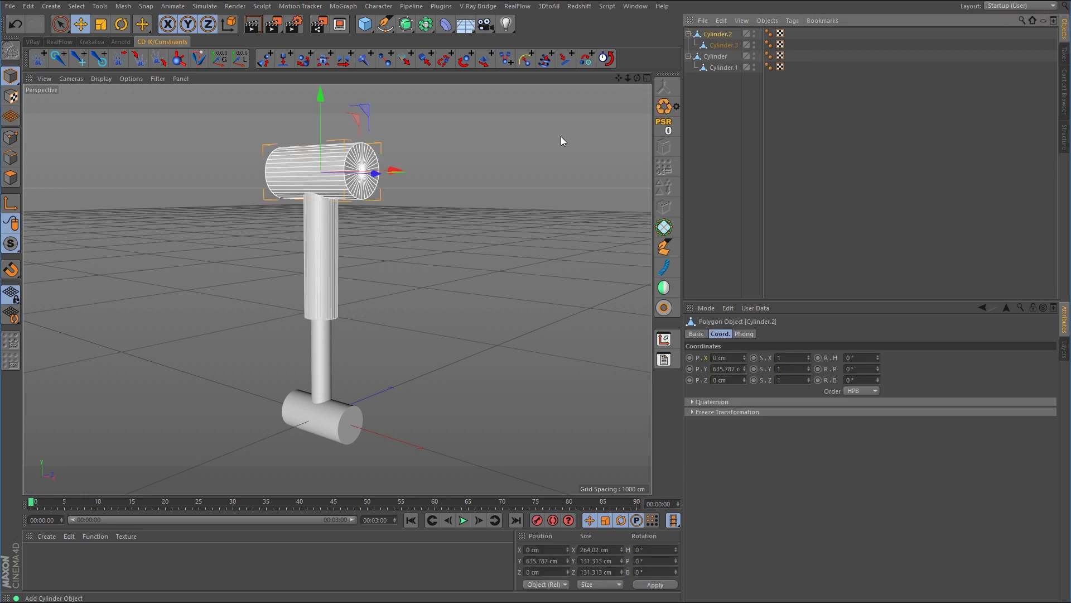
left_click_drag(457, 190, 444, 205, "alt")
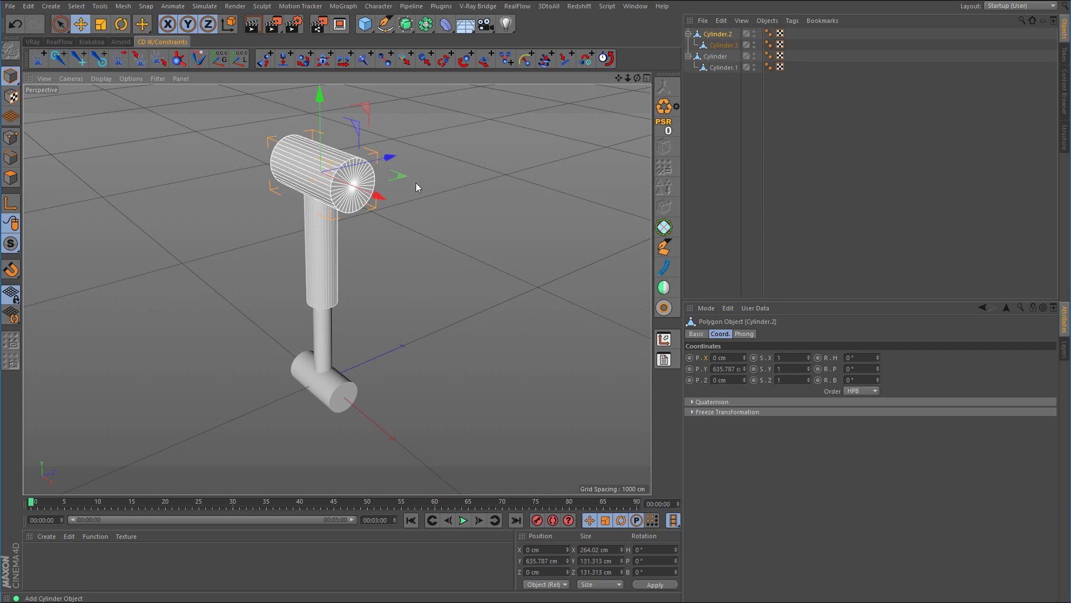
left_click(10, 203)
left_click(121, 24)
left_click_drag(397, 276, 423, 260, "alt")
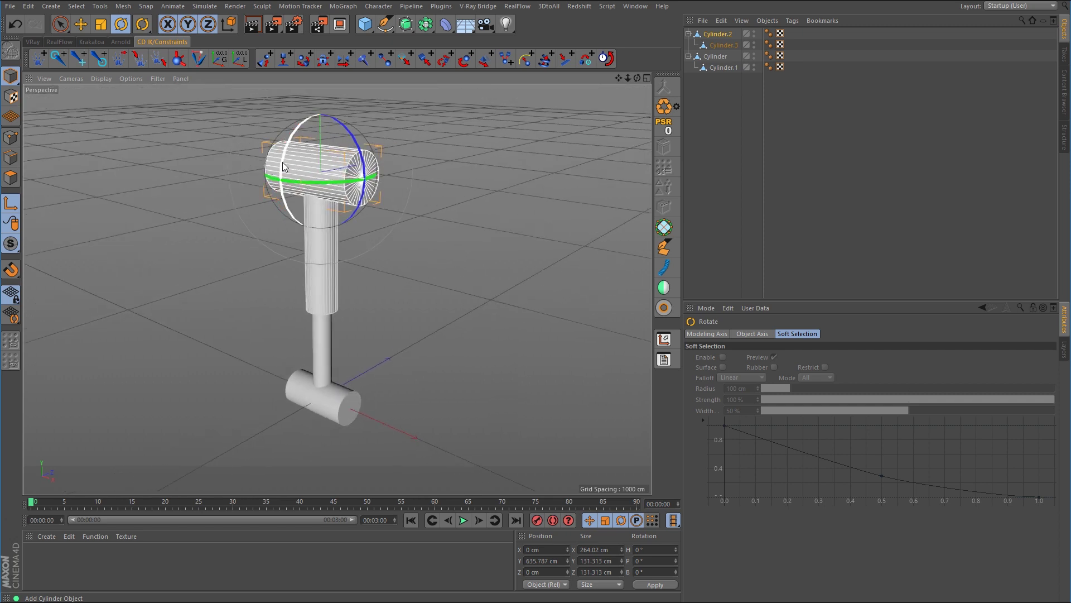
left_click_drag(283, 162, 327, 136)
key("e")
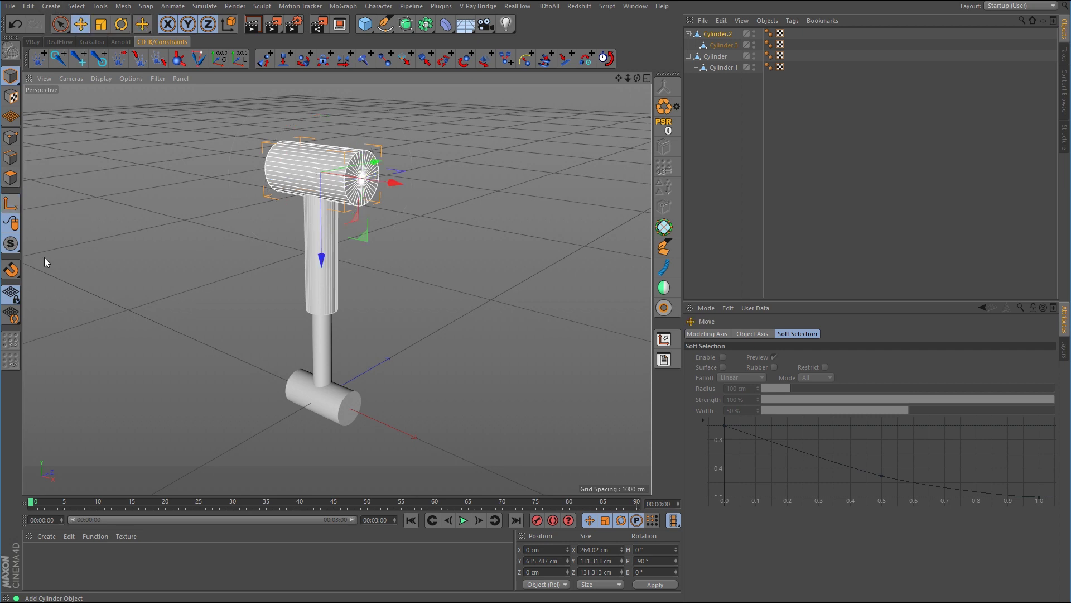
Rotate only the axis of the lower Cylinder to a pitch of 90° so its Z axis points up along the rod.
left_click(333, 403)
scroll(340, 447, "up", 5)
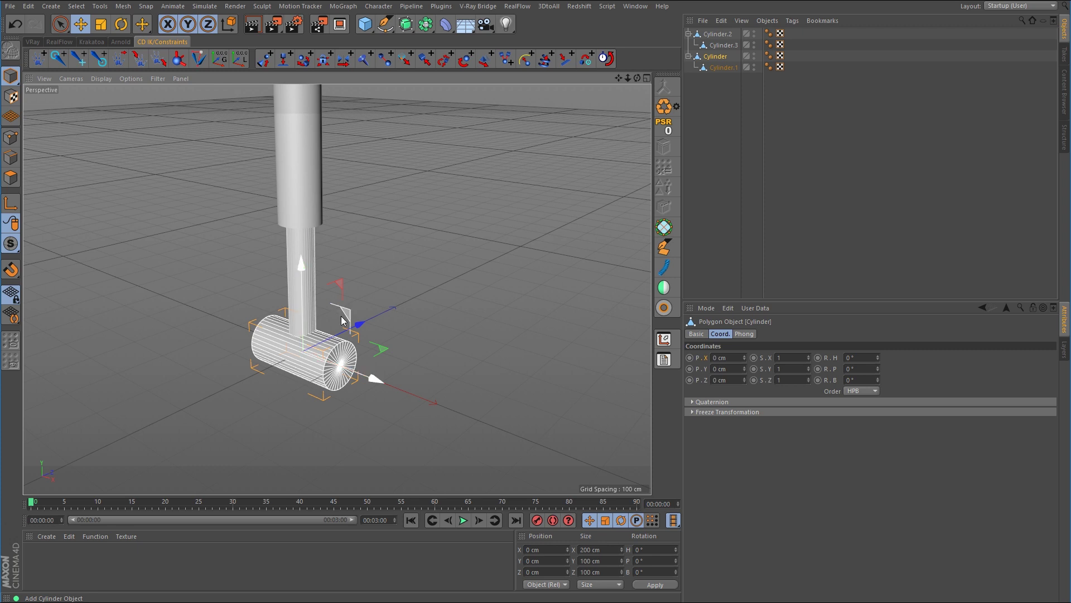
left_click(121, 24)
left_click_drag(294, 309, 273, 374)
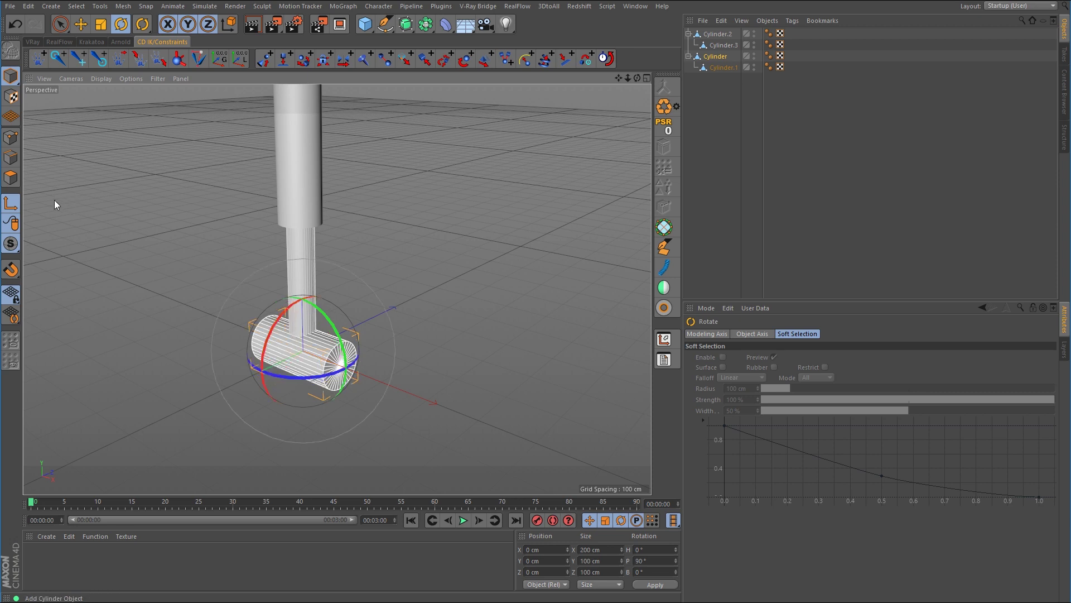
Add a CD Aim constraint to the lower horizontal Cylinder with Cylinder.2 as its target.
key("e")
scroll(350, 240, "down", 4)
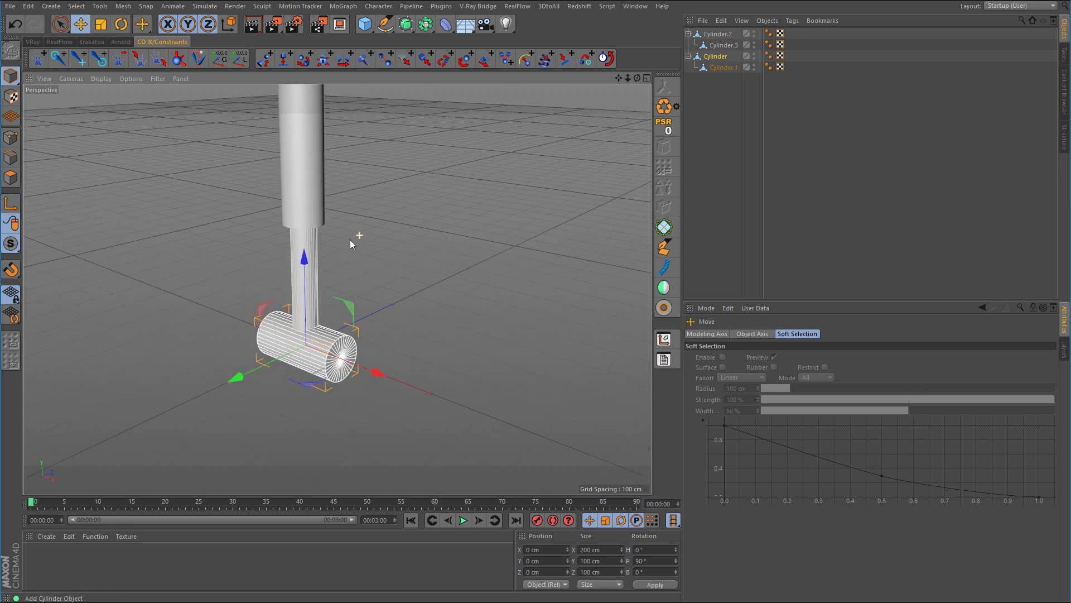
middle_click_drag(370, 213, 347, 347, "alt")
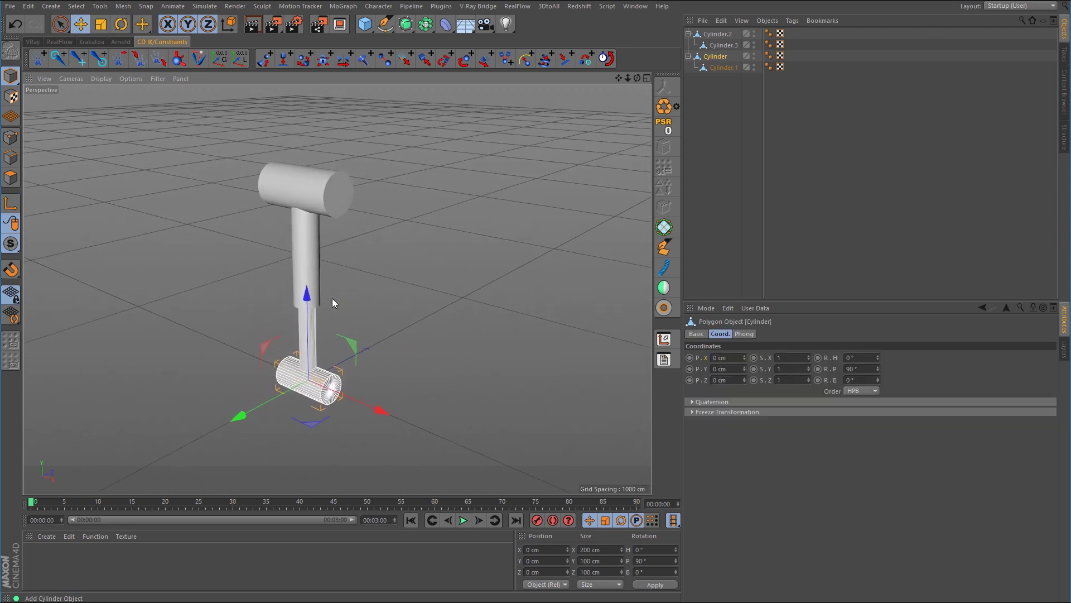
left_click(325, 186, "shift")
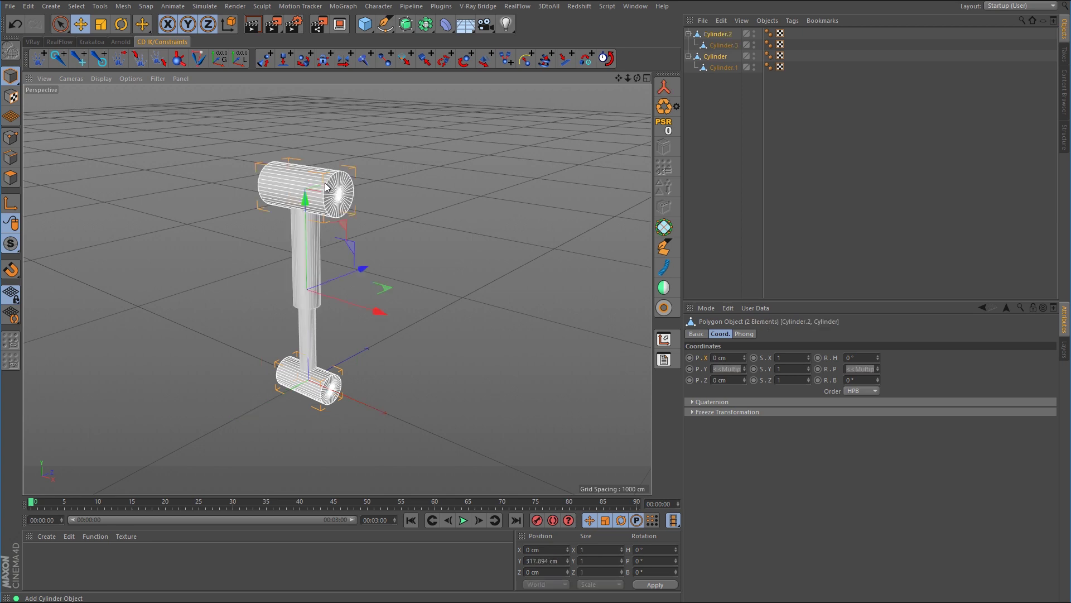
left_click(264, 58)
left_click(244, 95)
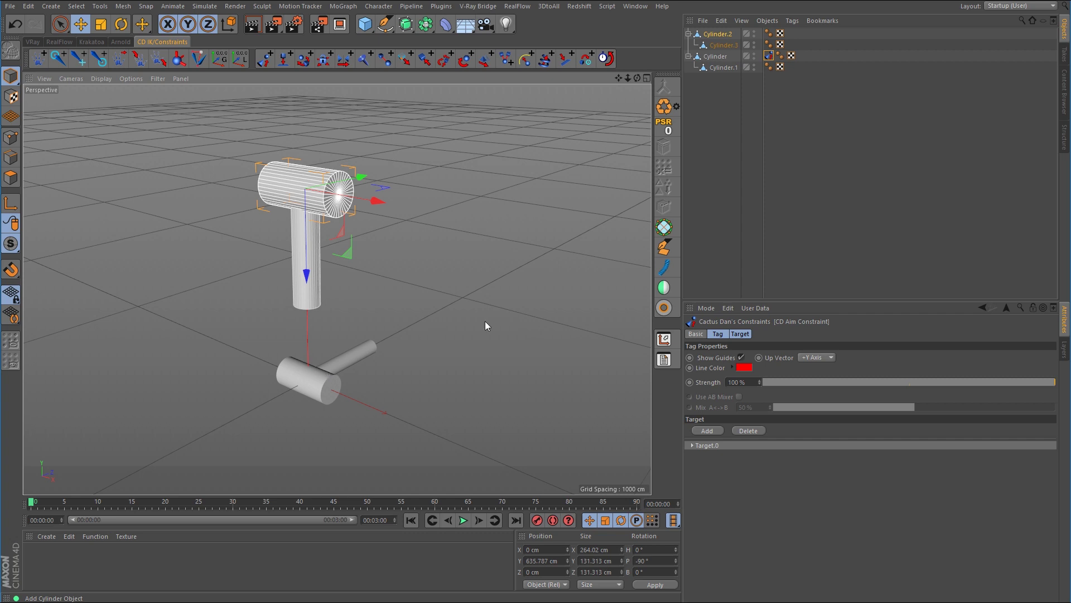
Add a CD Aim constraint to the upper Cylinder.2 with the lower Cylinder as its target.
left_click(306, 290)
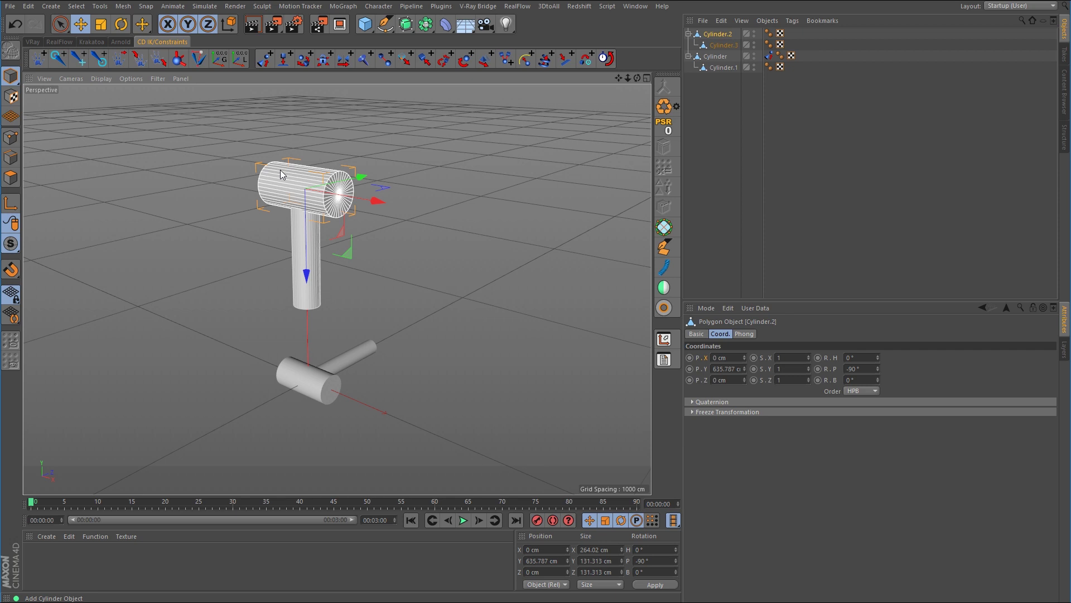
left_click(321, 384, "shift")
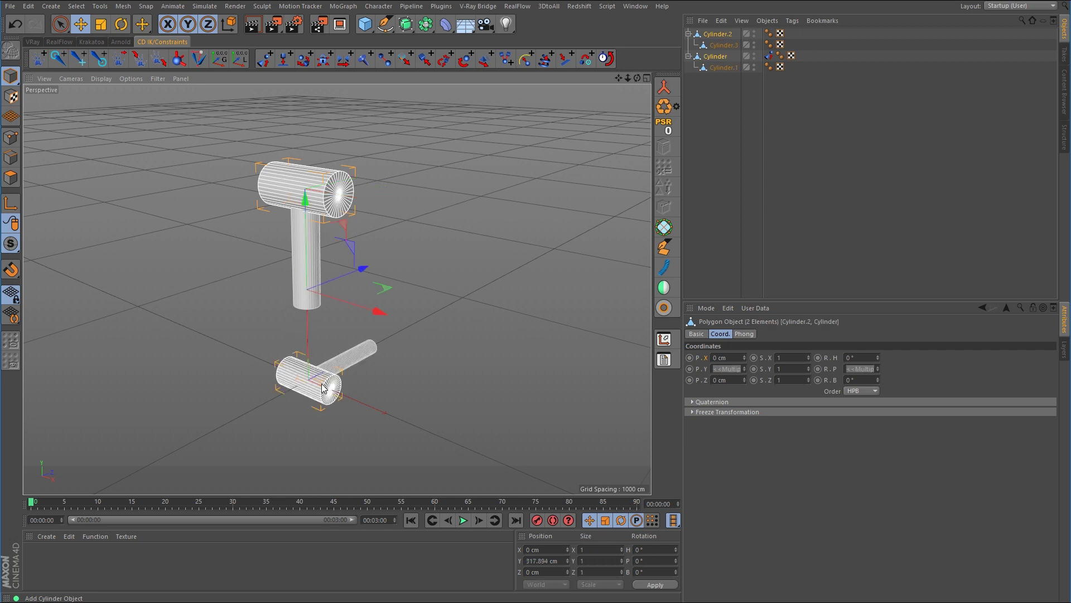
left_click(264, 60)
left_click(250, 97)
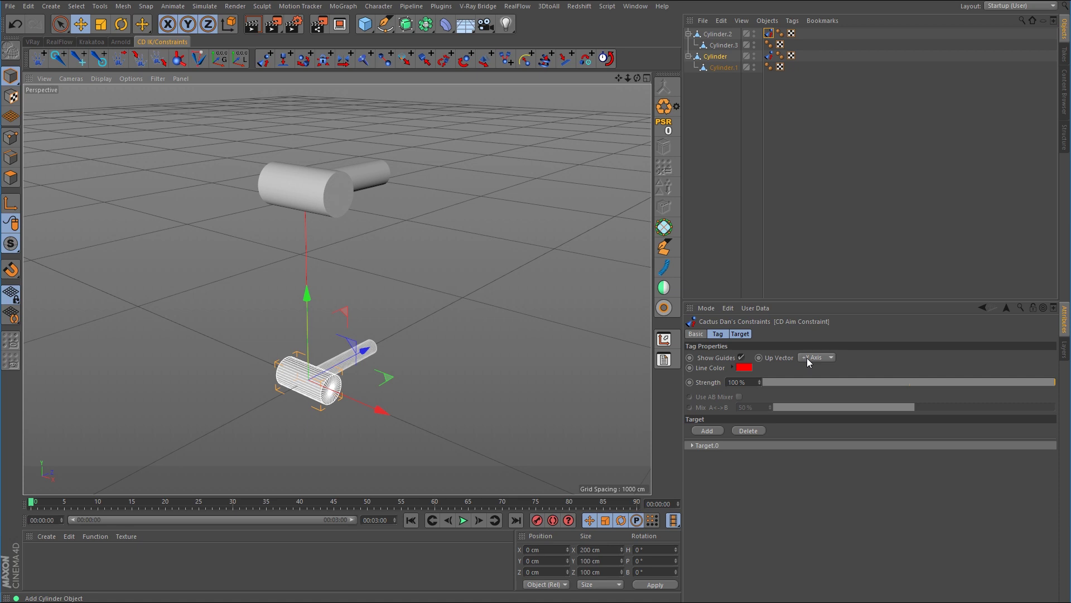
Set the Up Vector to Off on the CD Aim constraints of both Cylinder.2 and Cylinder.
left_click(822, 357)
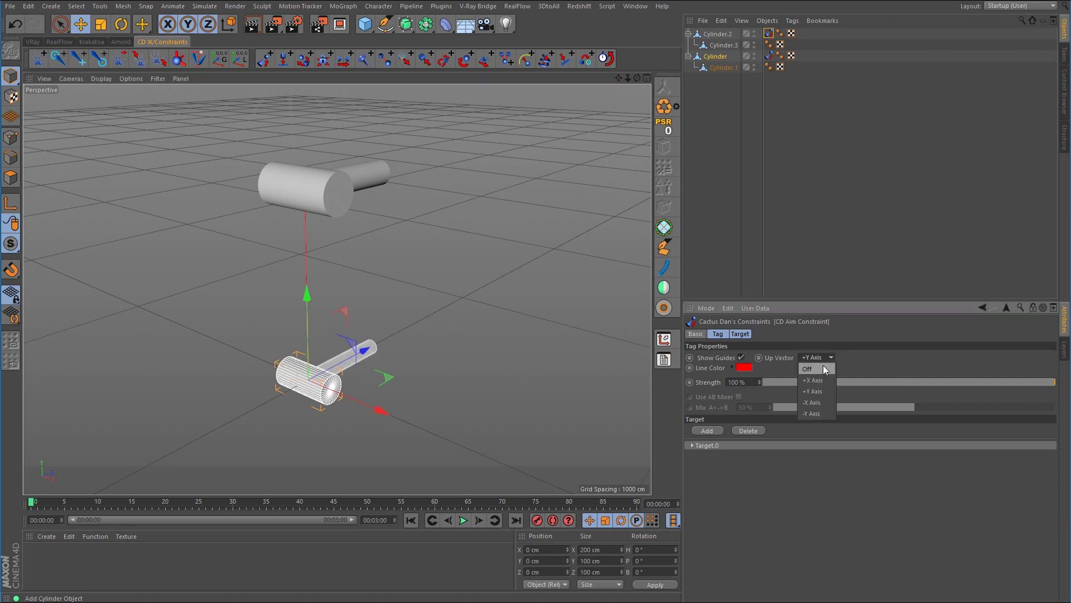
left_click(823, 368)
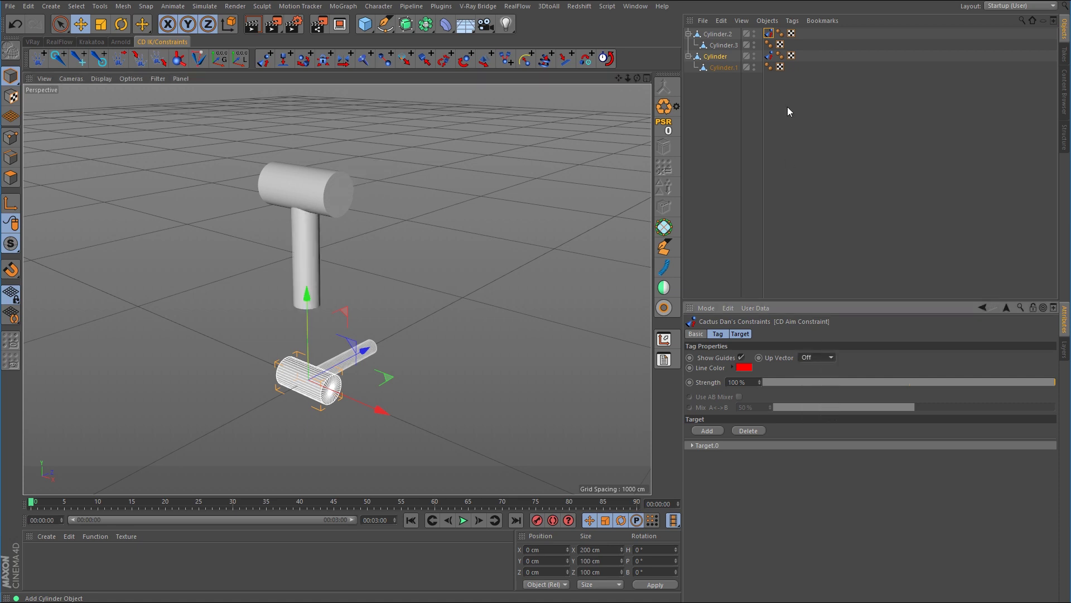
left_click(769, 56)
left_click(824, 356)
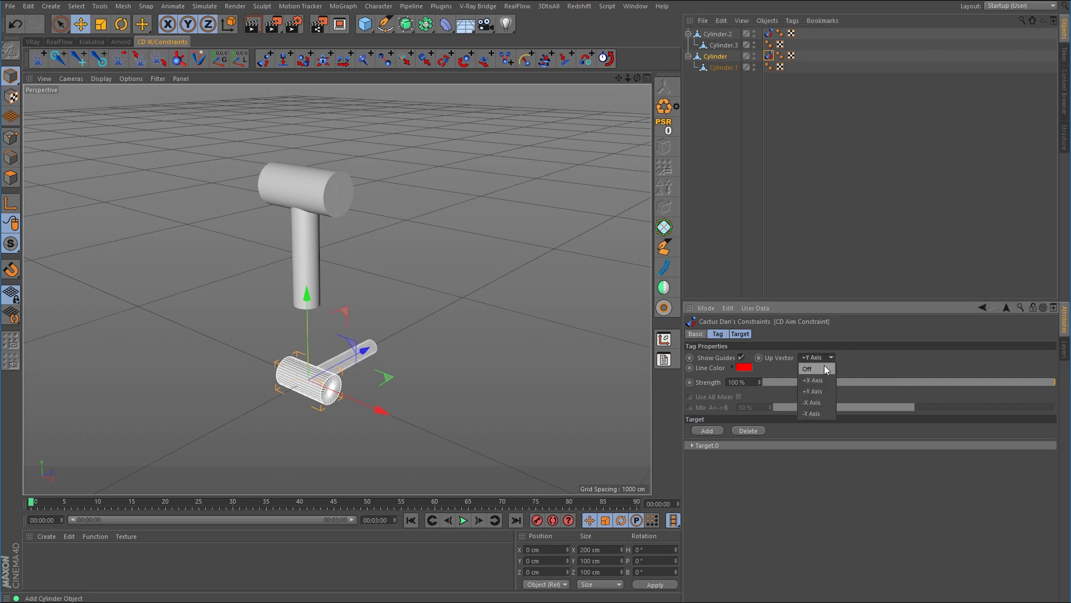
left_click(824, 365)
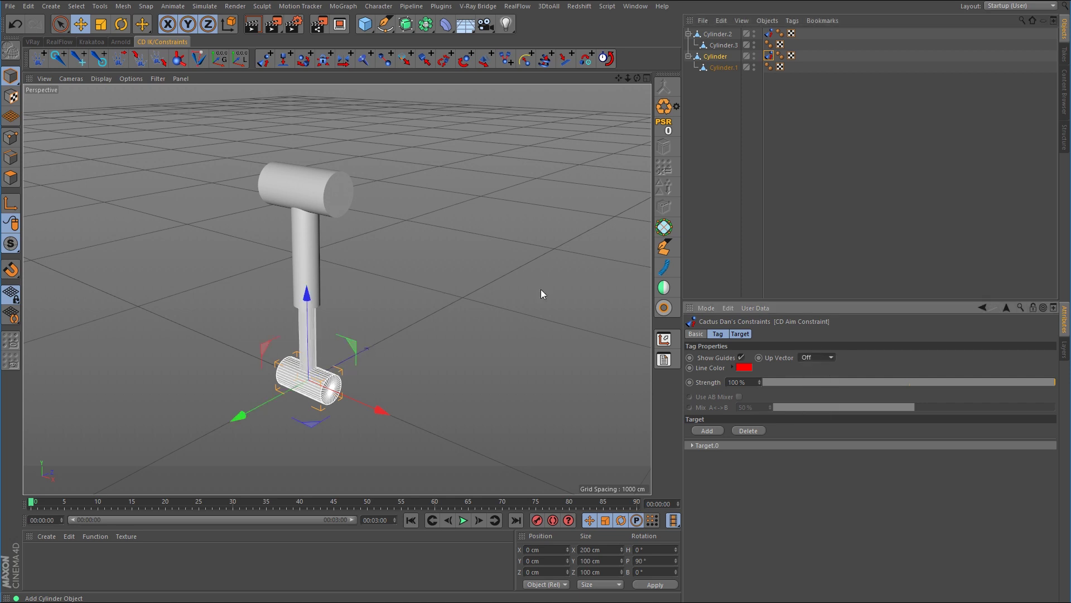
Test the piston by moving the lower Cylinder around in the YZ plane, away from and close to Cylinder.2.
left_click_drag(529, 336, 501, 319, "alt")
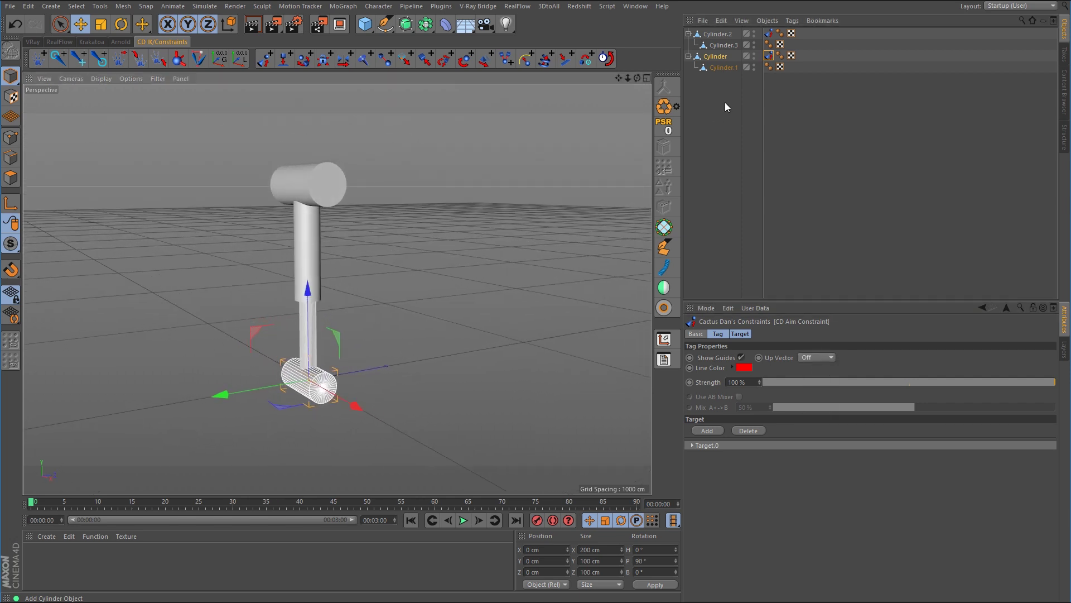
left_click(717, 57)
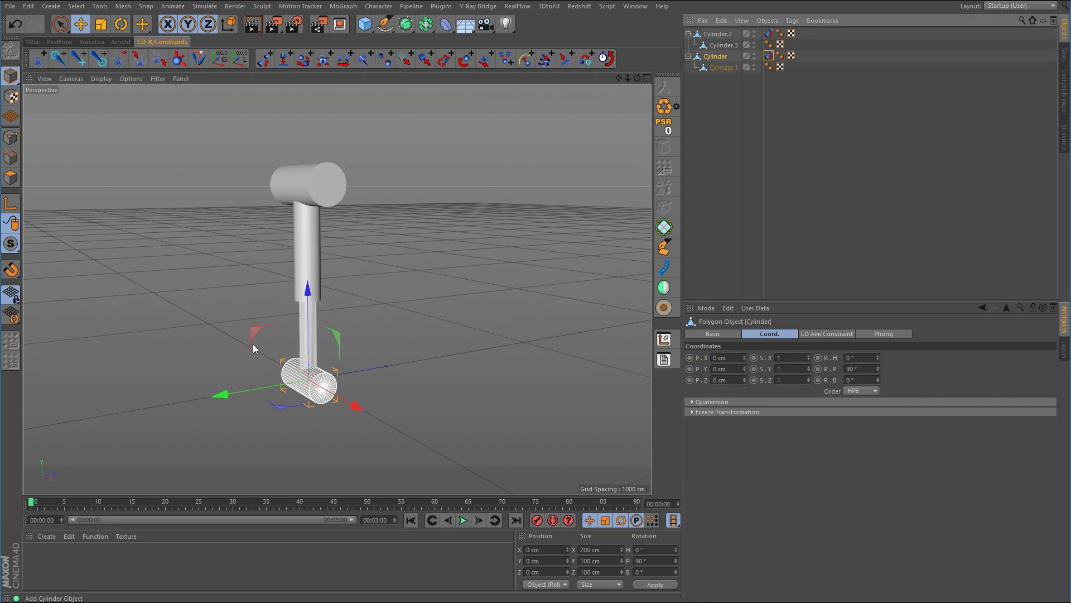
left_click_drag(254, 347, 329, 353)
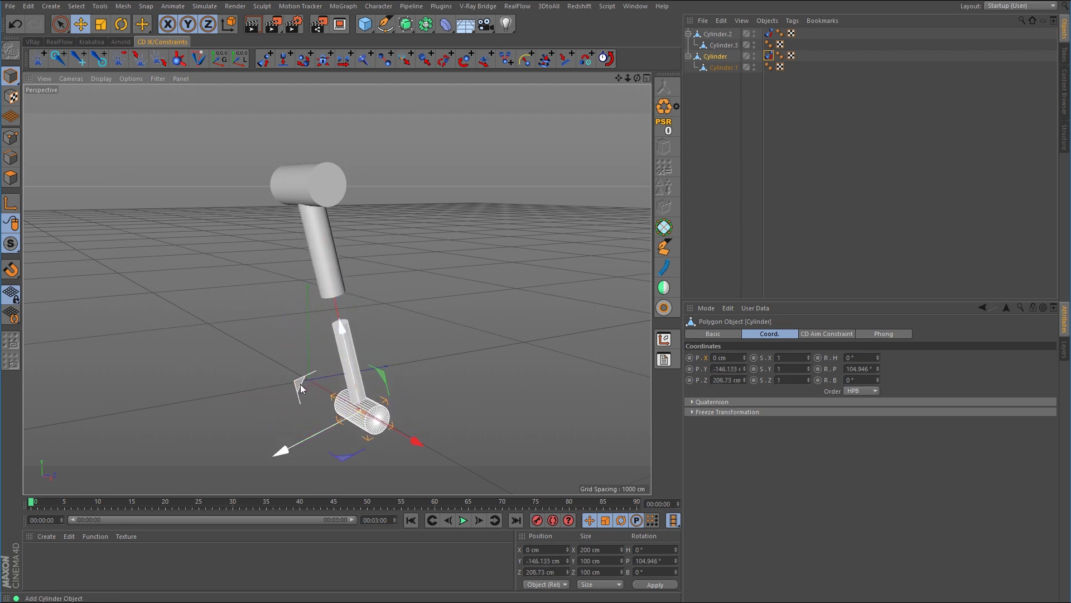
left_click_drag(300, 384, 256, 209)
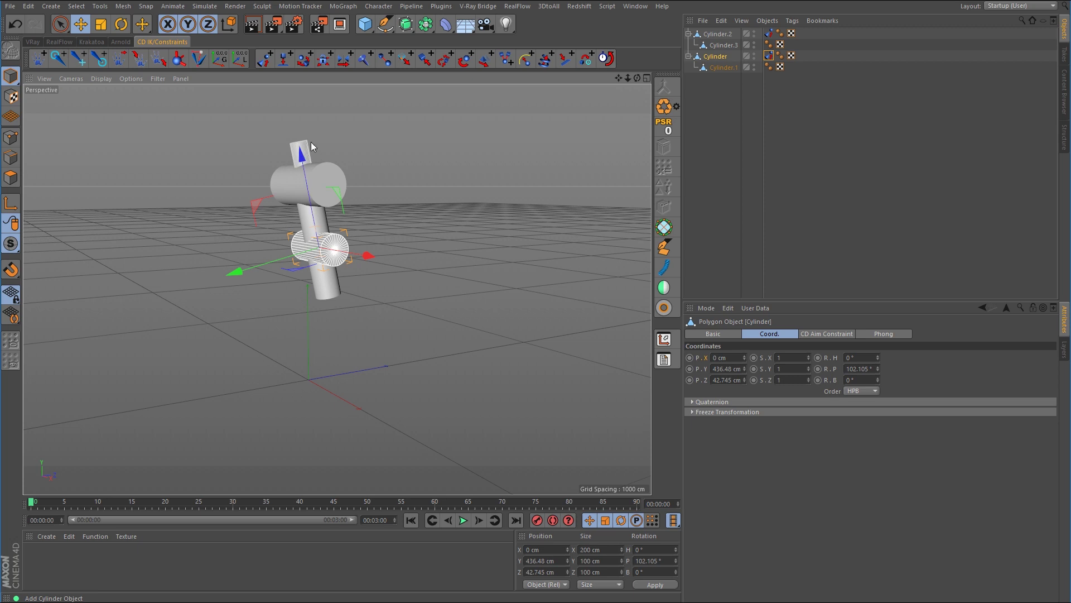
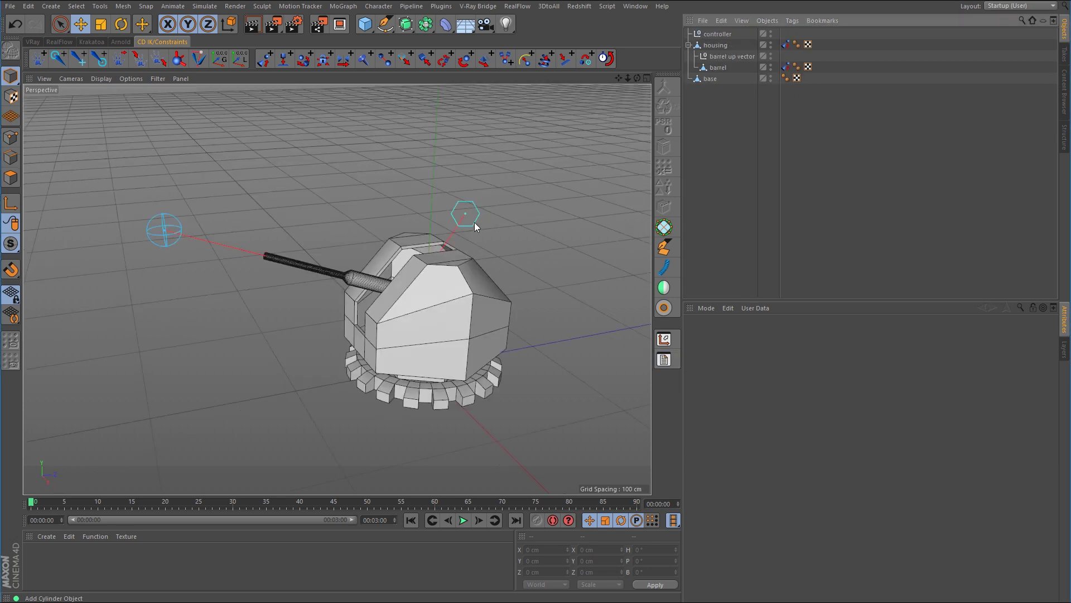
Add a cylinder oriented along +X to the turret, with about 3.2 cm radius, at the housing's front edge around Y 47 cm, Z -51 cm.
left_click(365, 24)
left_click(587, 41)
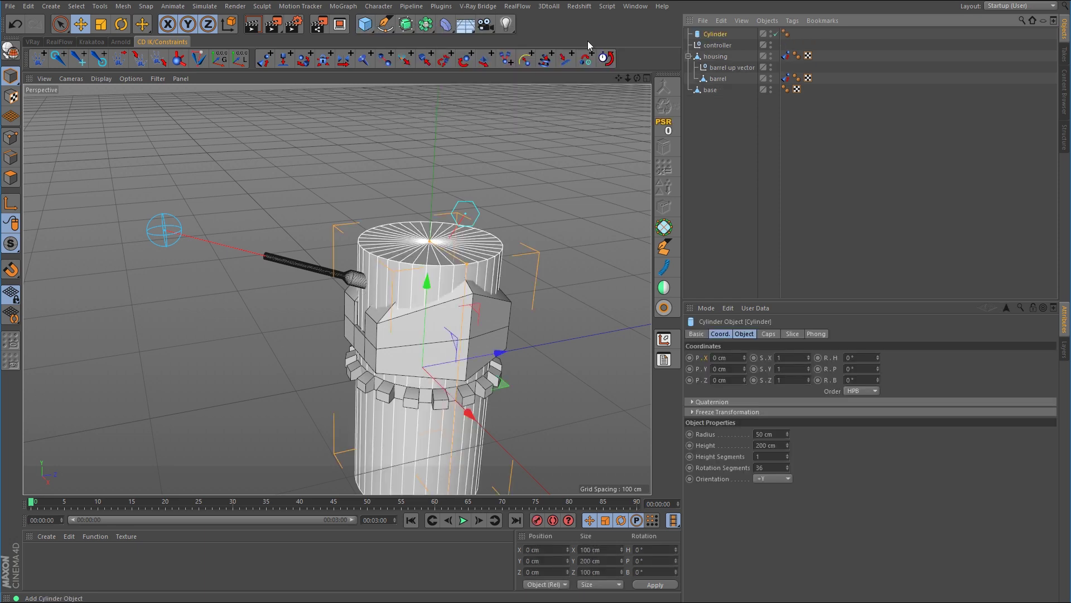
left_click(781, 480)
left_click(767, 490)
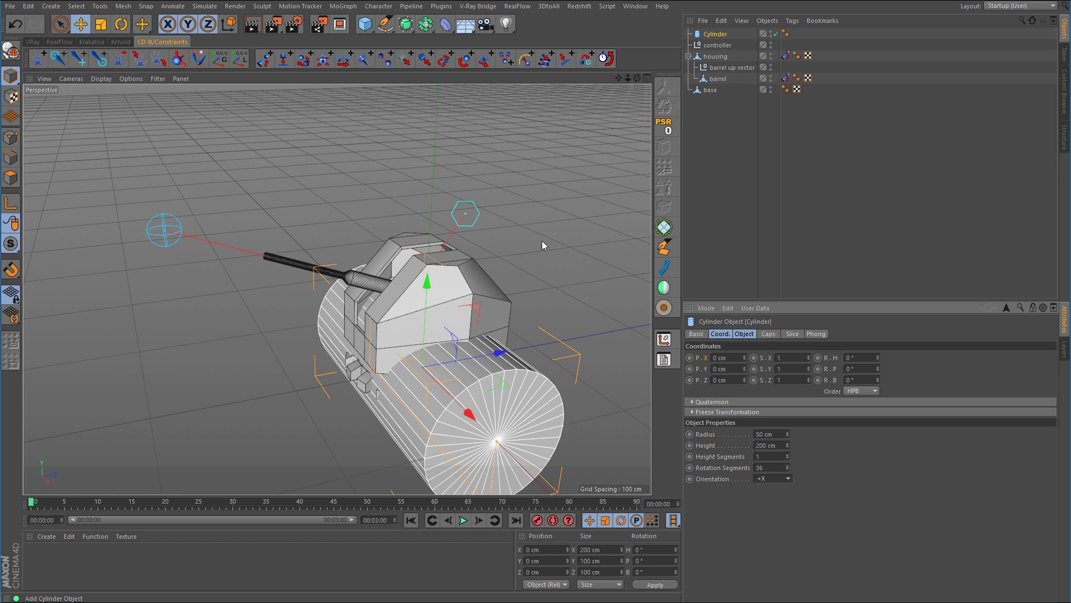
middle_click(505, 380)
middle_click(310, 415)
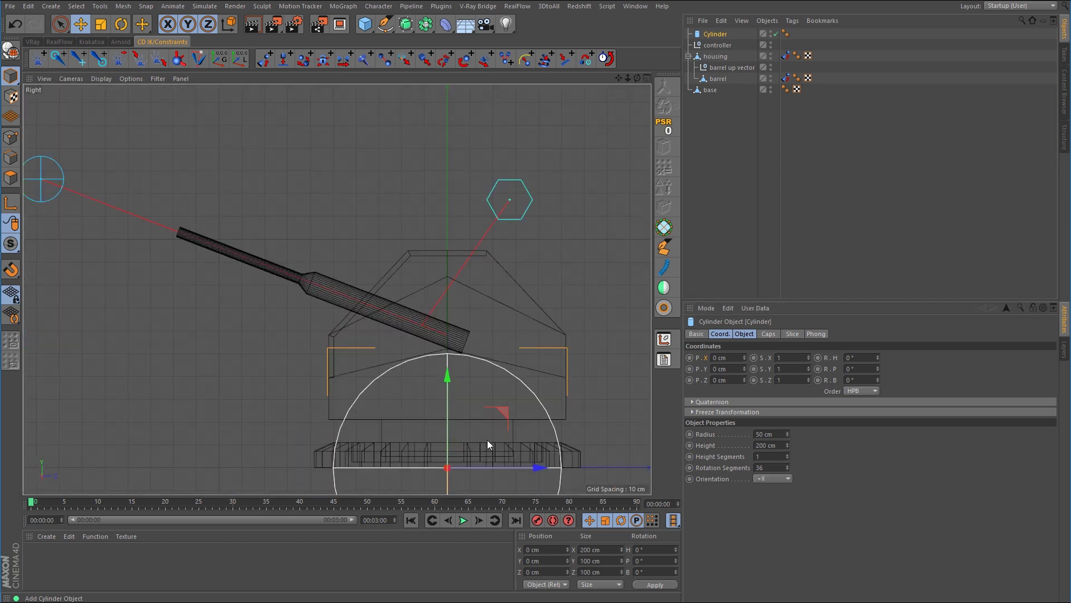
left_click_drag(487, 440, 383, 306)
left_click_drag(331, 477, 323, 367)
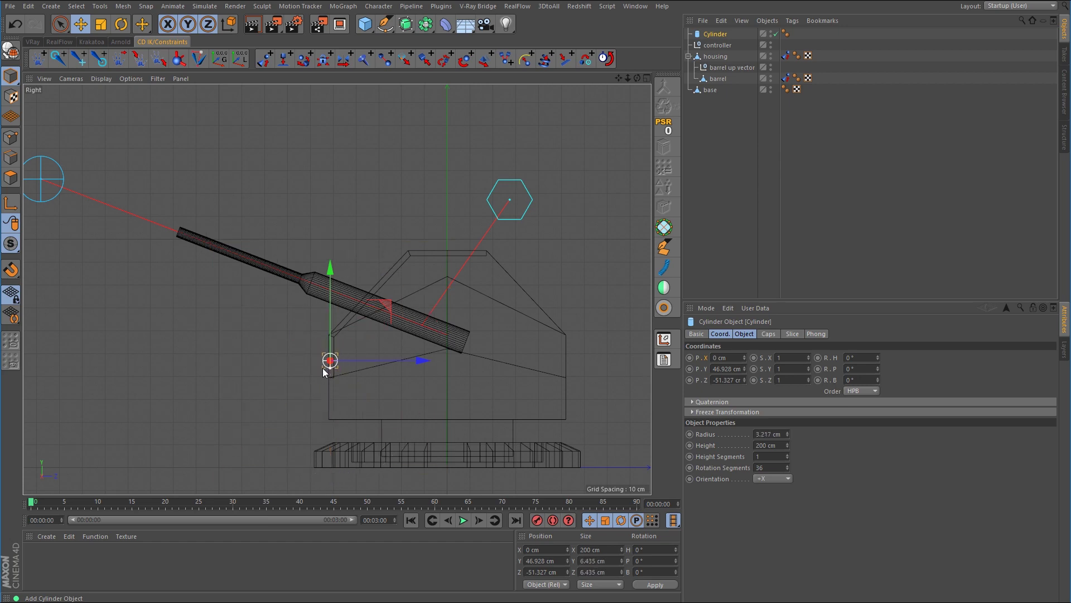
Shorten the new cylinder to about 17.3 cm to fit the housing's front gap and lower it to about Y 42.6 cm.
middle_click(323, 367)
middle_click(247, 207)
left_click_drag(247, 207, 419, 313, "alt")
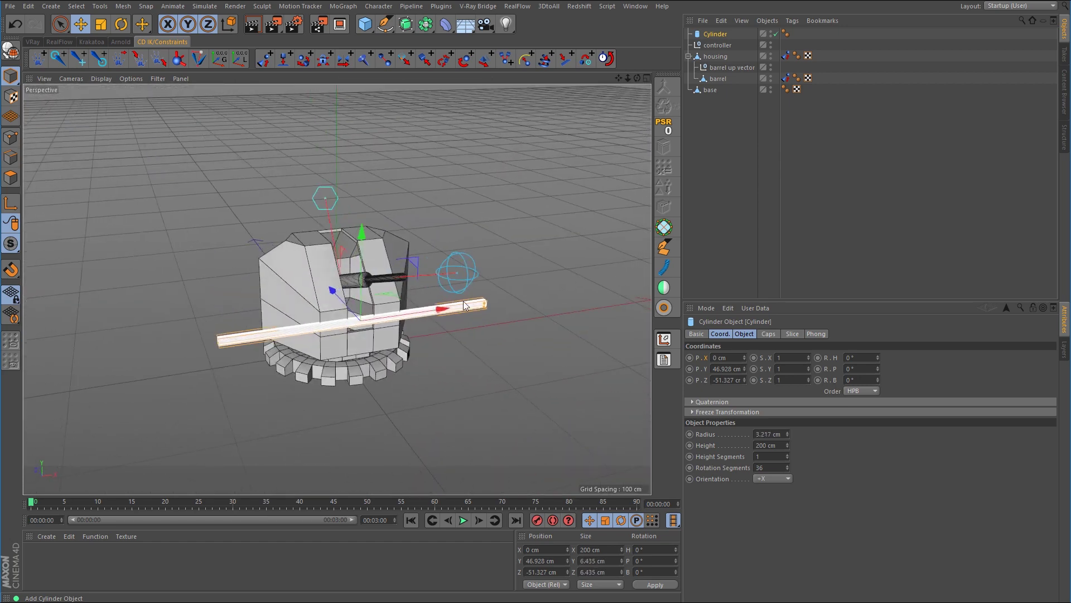
scroll(466, 326, "up", 6)
left_click_drag(617, 283, 371, 312)
scroll(400, 319, "up", 6)
left_click_drag(409, 221, 447, 321)
scroll(447, 320, "down", 5)
scroll(430, 332, "up", 6)
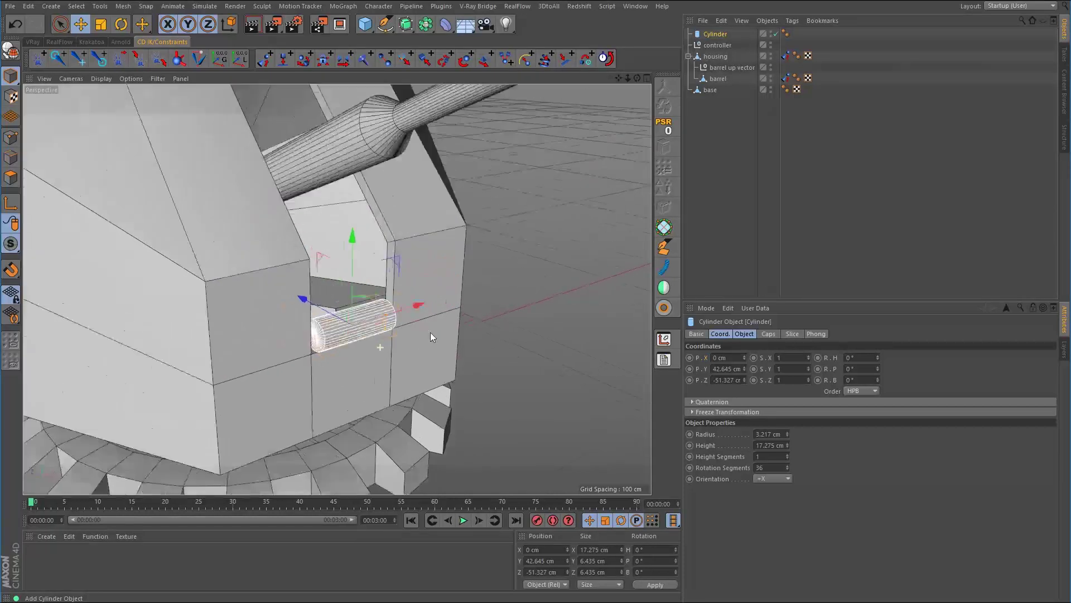
Duplicate the cylinder as an upright rod oriented +Y, about 2.2 cm in radius, raised to about Y 53 cm.
key("ctrl+c")
key("ctrl+v")
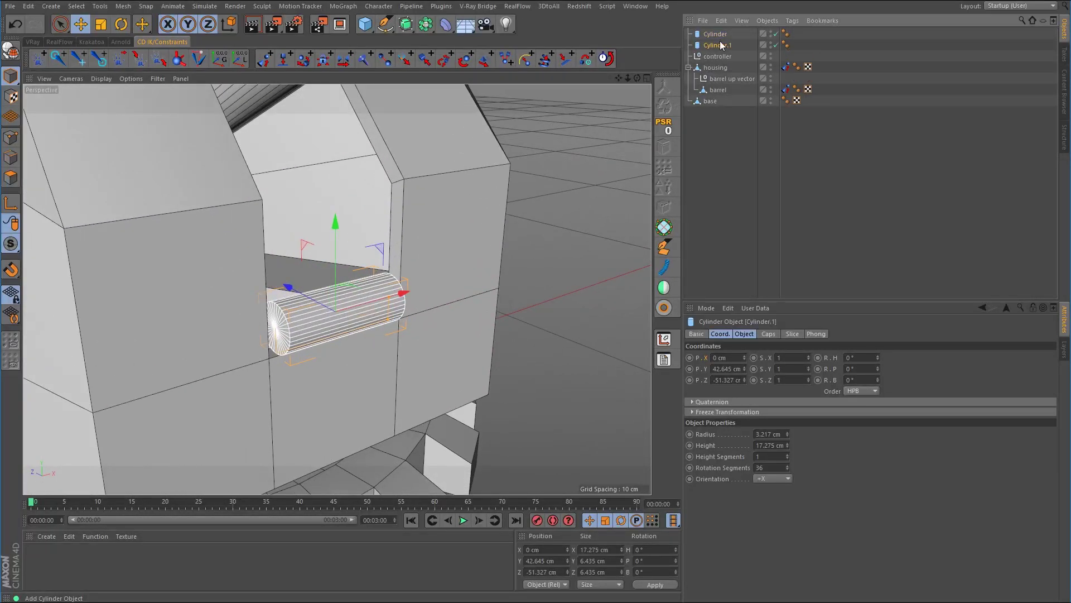
left_click(787, 479)
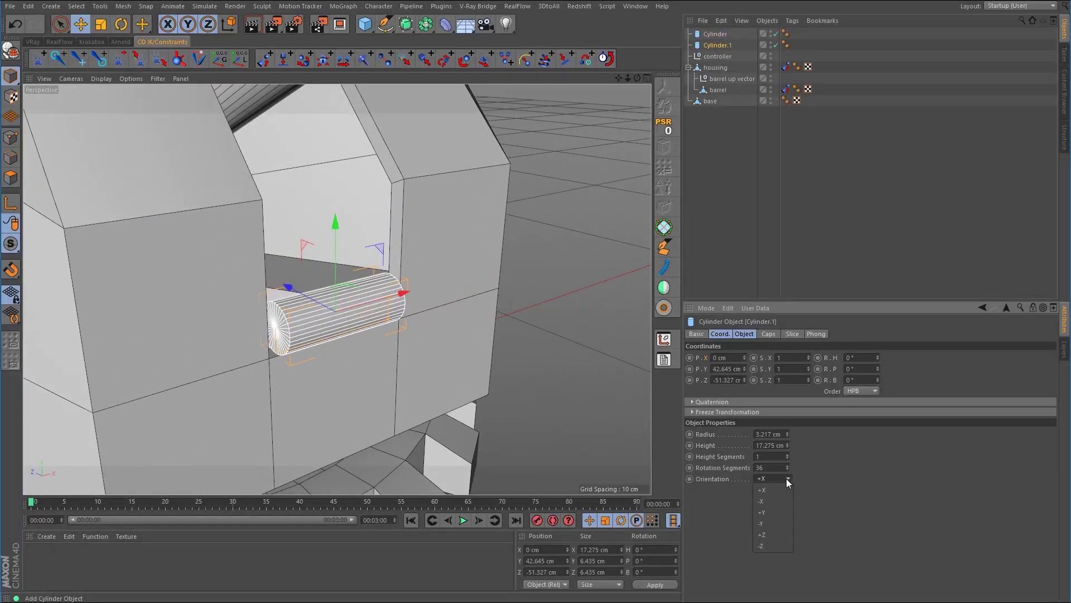
left_click(785, 511)
left_click_drag(357, 241, 353, 136)
scroll(524, 137, "down", 3)
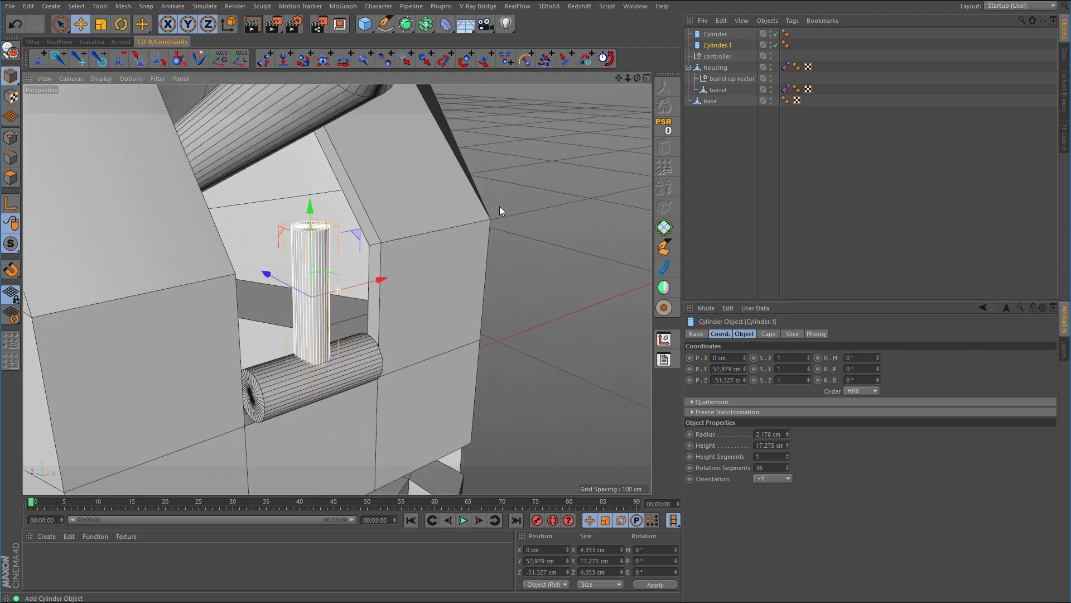
Duplicate the horizontal housing cylinder and move the copy against the barrel's underside, at about Y 72.2 cm, Z -60.9 cm.
left_click_drag(500, 208, 486, 223, "alt")
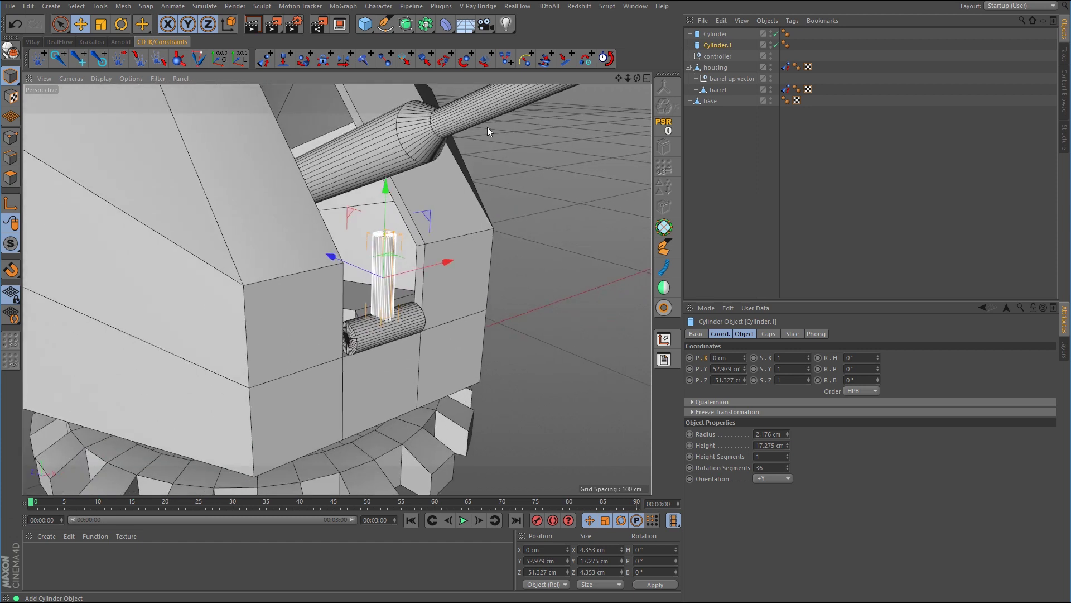
left_click(716, 35)
key("ctrl+c")
key("ctrl+v")
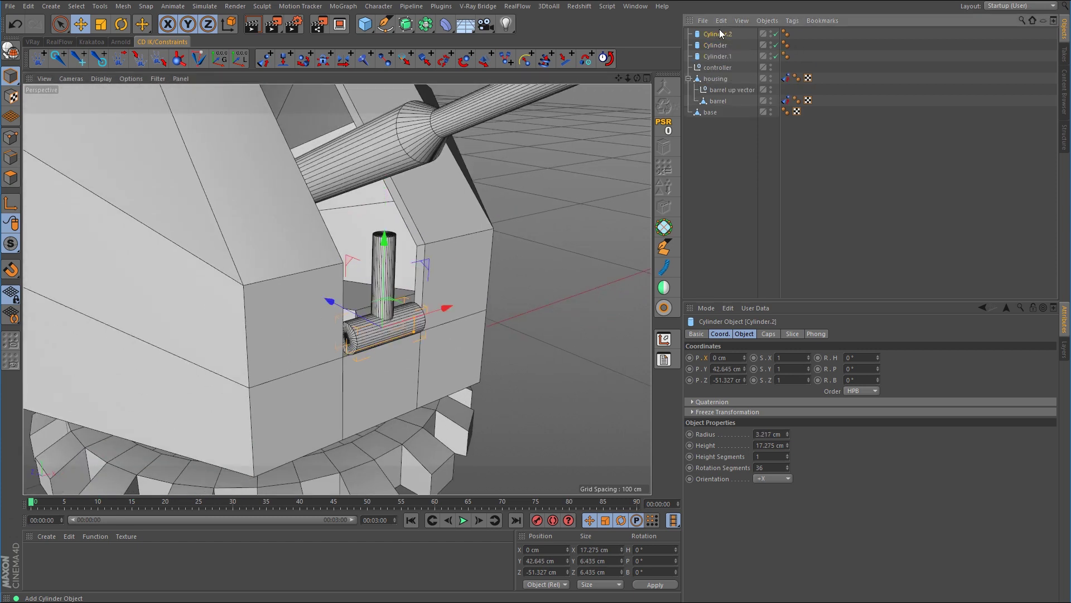
middle_click(465, 237)
middle_click(254, 380)
scroll(314, 360, "up", 8)
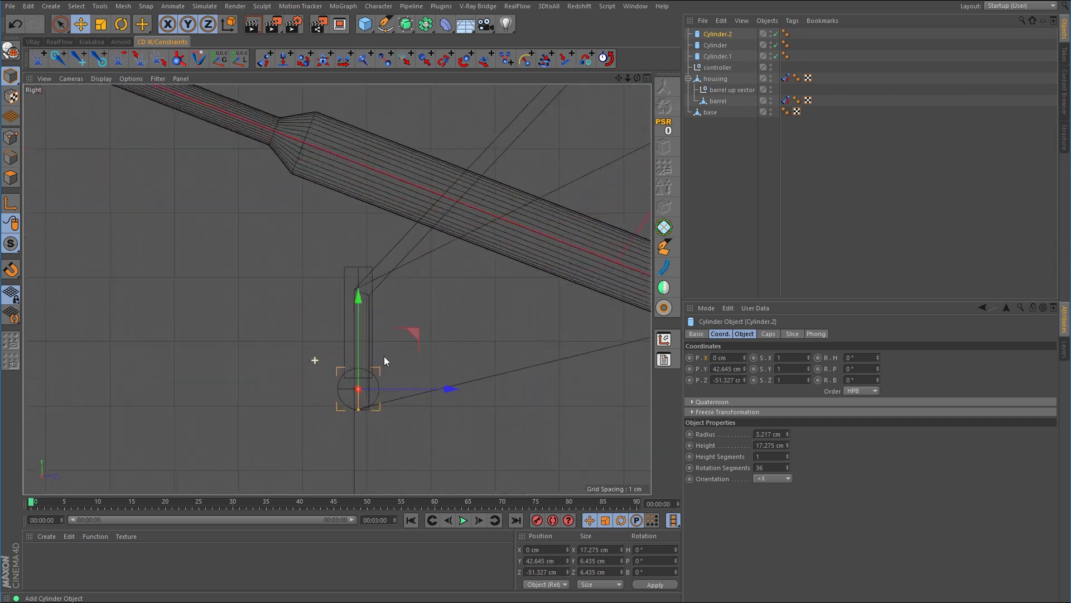
left_click_drag(417, 340, 349, 127)
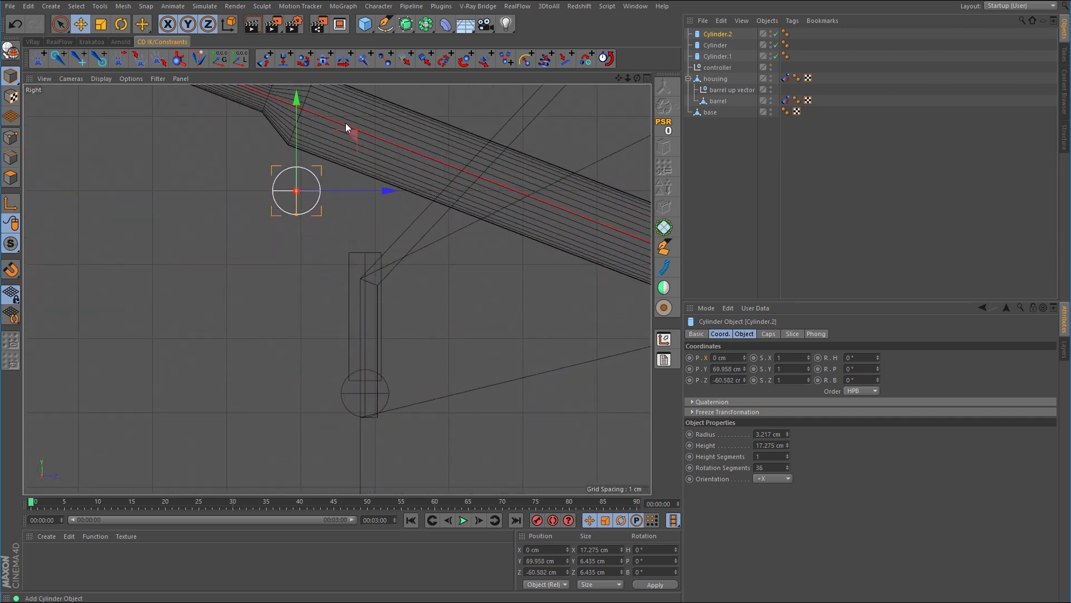
scroll(349, 126, "up", 4)
left_click_drag(343, 239, 336, 190)
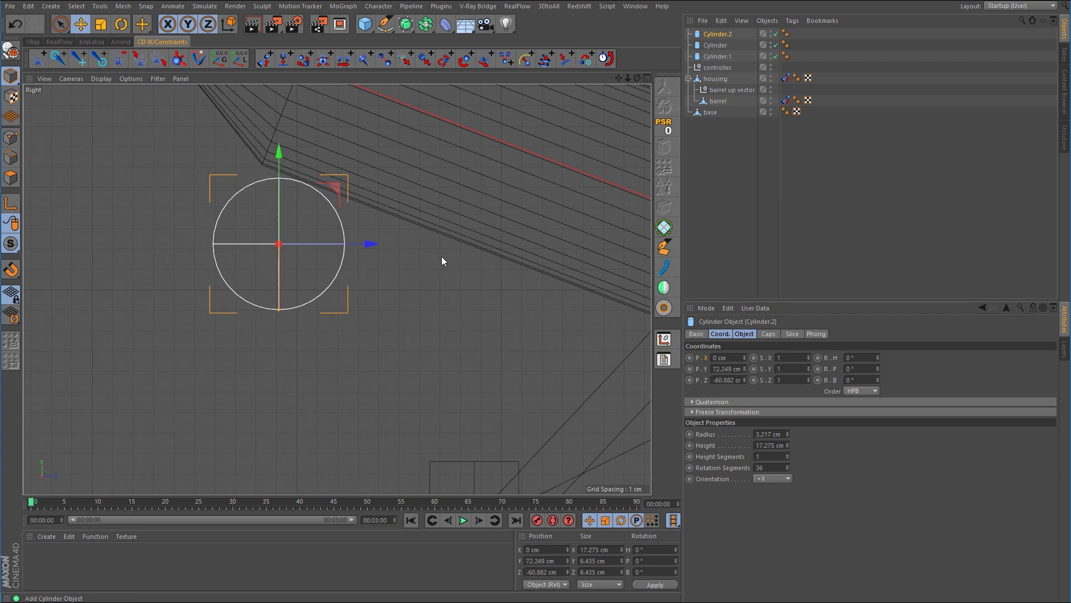
Shorten the horizontal cylinder under the barrel to about 10.3 cm, matching the barrel's width.
middle_click(463, 259)
middle_click(234, 170)
left_click_drag(450, 202, 498, 182, "alt")
middle_click(499, 182)
middle_click(442, 282)
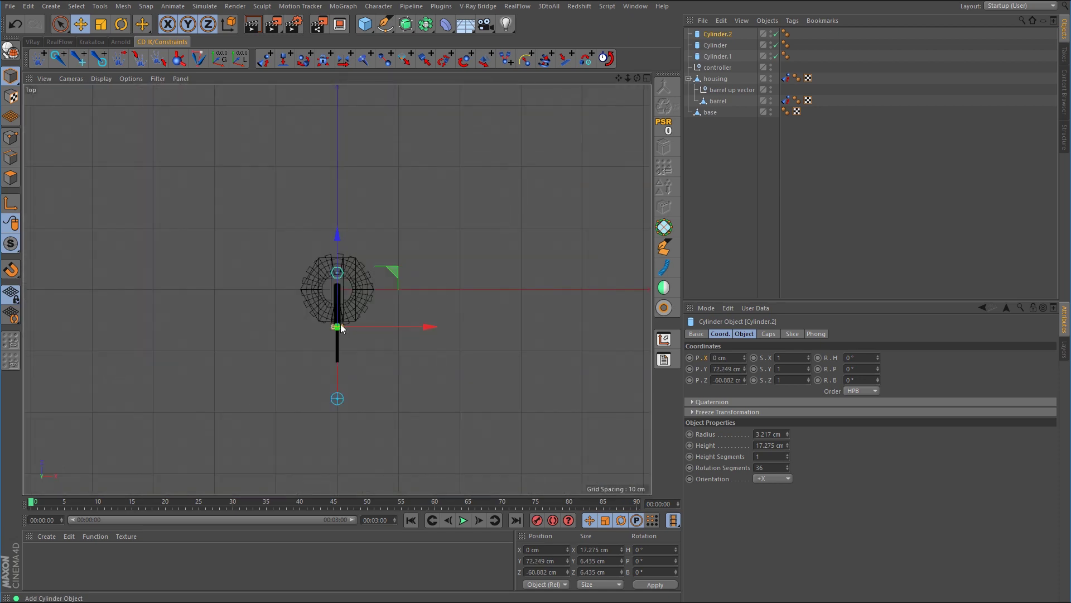
scroll(342, 328, "up", 10)
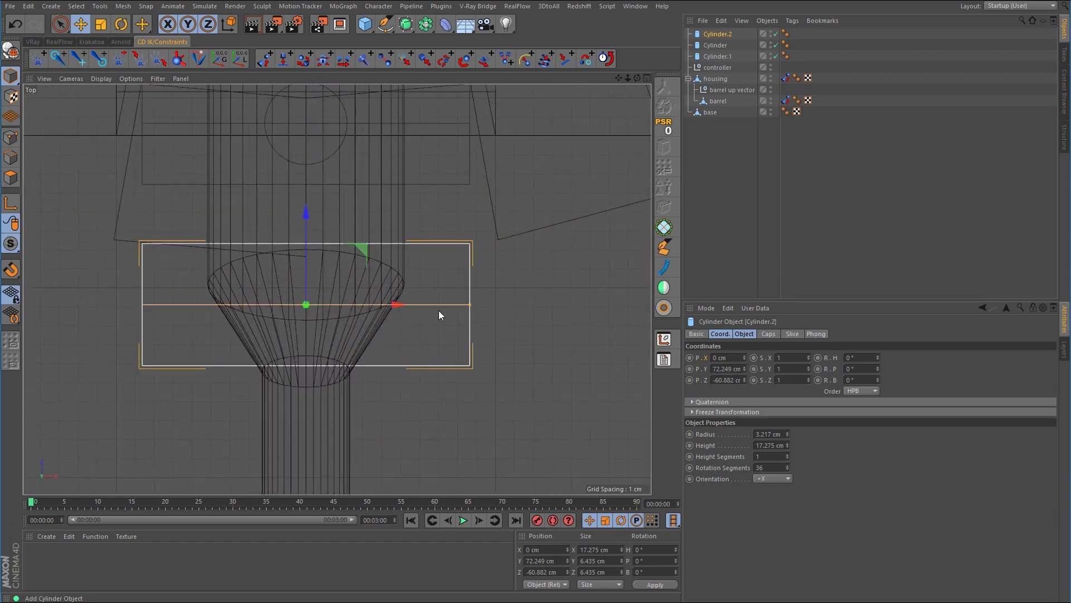
left_click_drag(468, 304, 404, 307)
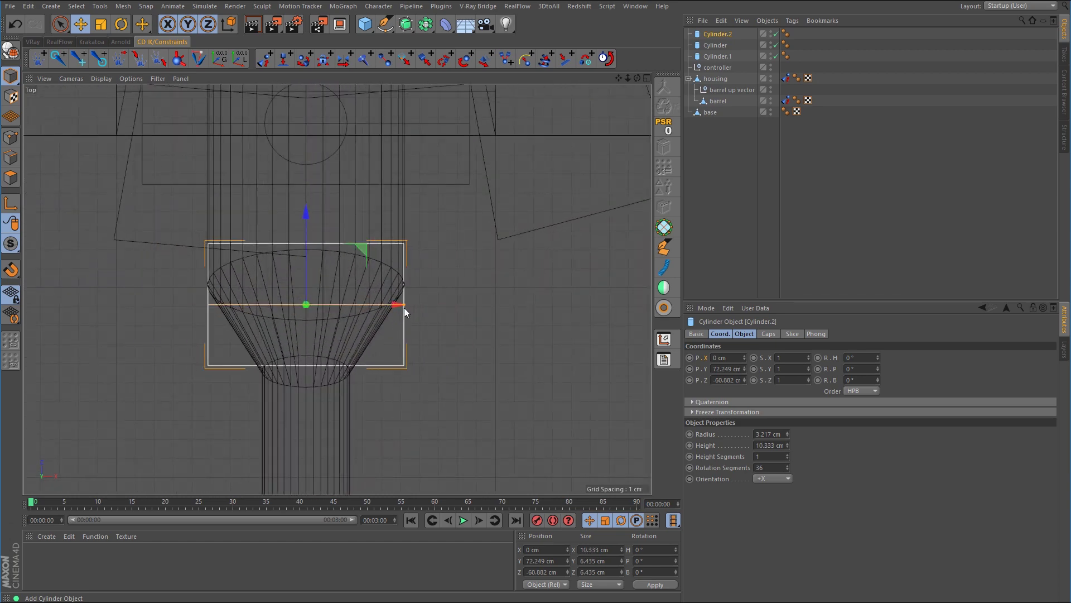
middle_click(404, 307)
key("o")
middle_click(259, 196)
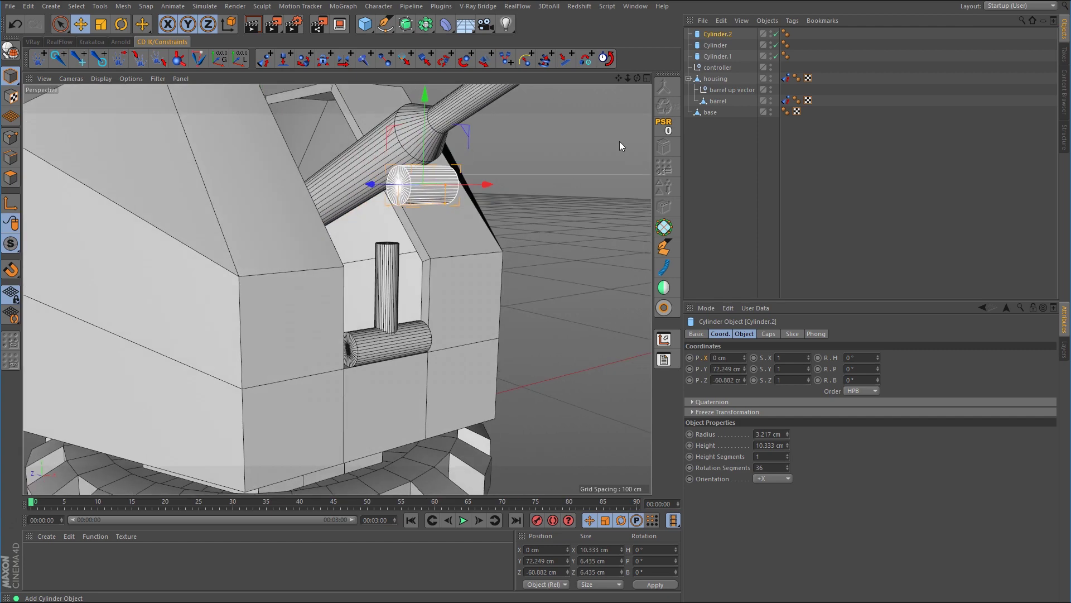
Duplicate the cylinder under the barrel as an upright +Y rod, about 2.85 cm in radius and 14.2 cm high, lowered to about Y 65.9 cm.
left_click_drag(721, 35, 716, 40, "ctrl")
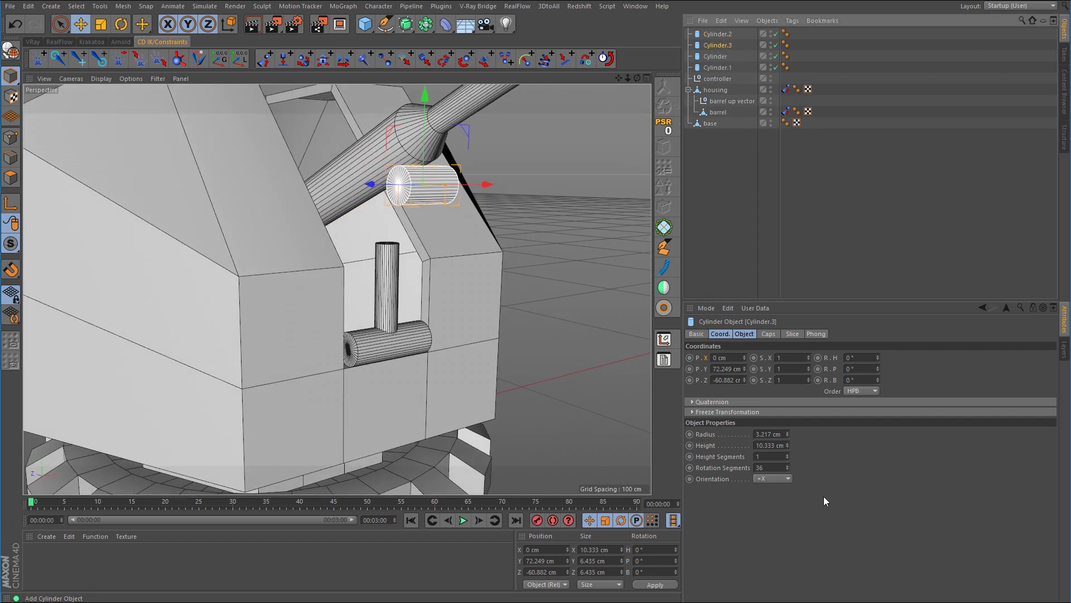
left_click(788, 478)
left_click(777, 505)
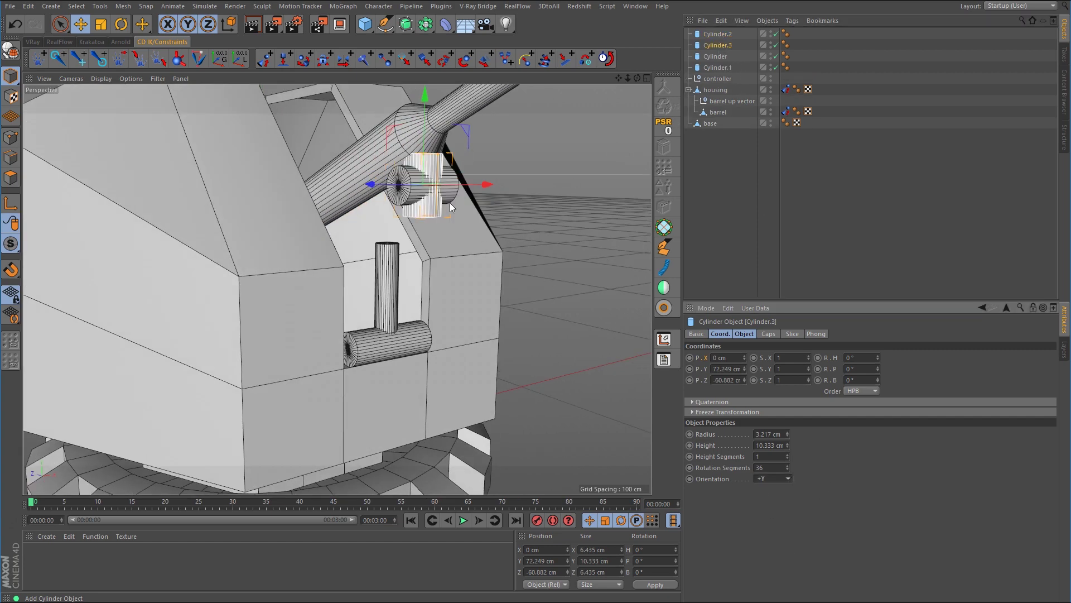
scroll(497, 163, "up", 3)
left_click_drag(497, 163, 514, 188, "alt")
left_click_drag(446, 148, 416, 218)
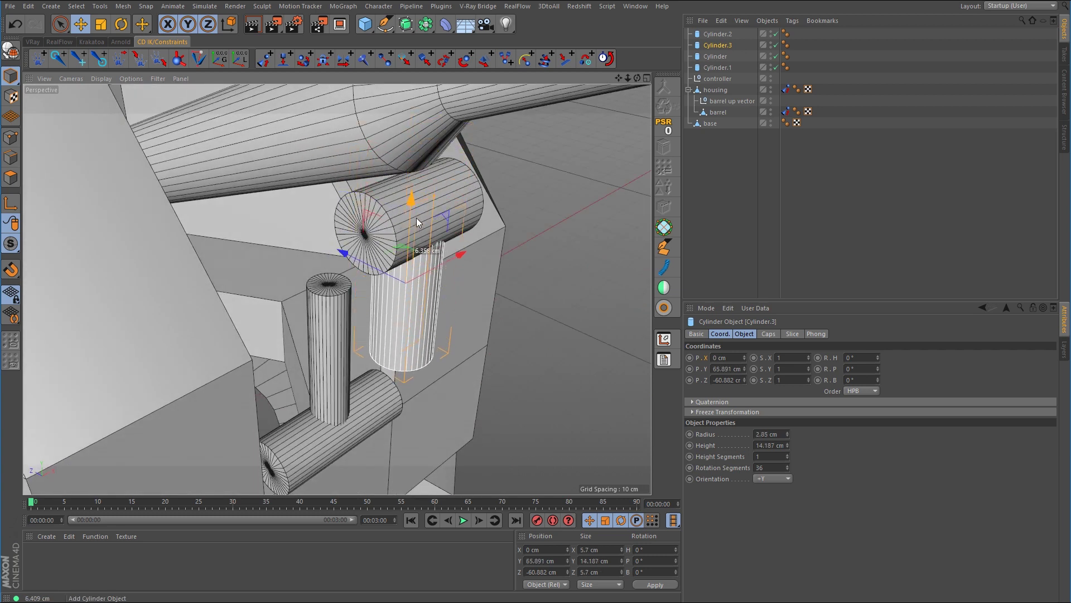
key("ctrl+shift+z")
key("ctrl+shift+z")
key("ctrl+shift+z")
key("ctrl+shift+z")
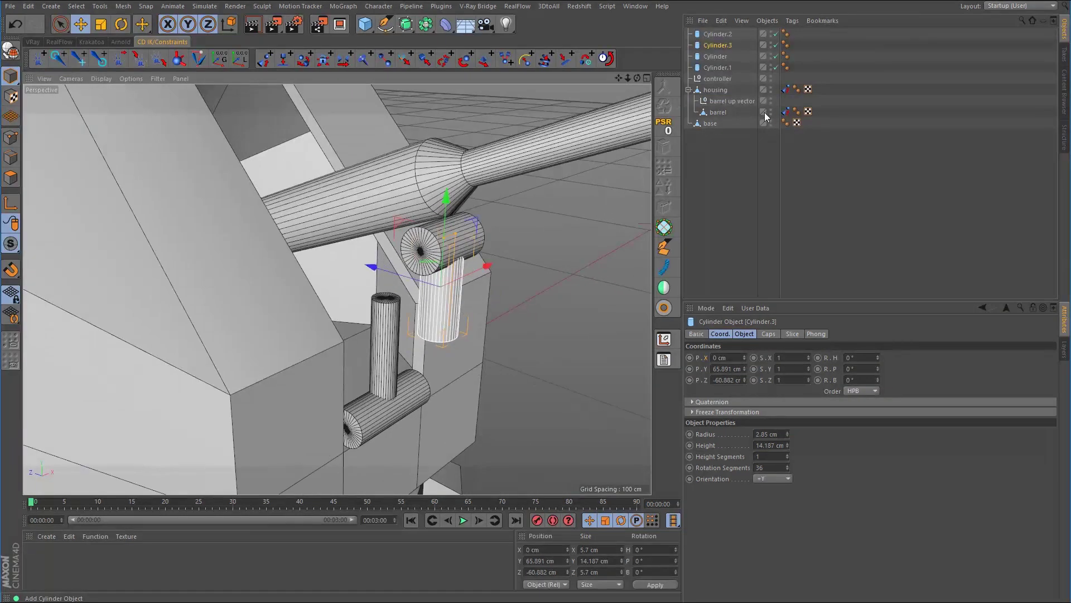
Convert all four piston cylinders to editable polygon objects.
left_click(719, 34)
left_click(714, 68, "shift")
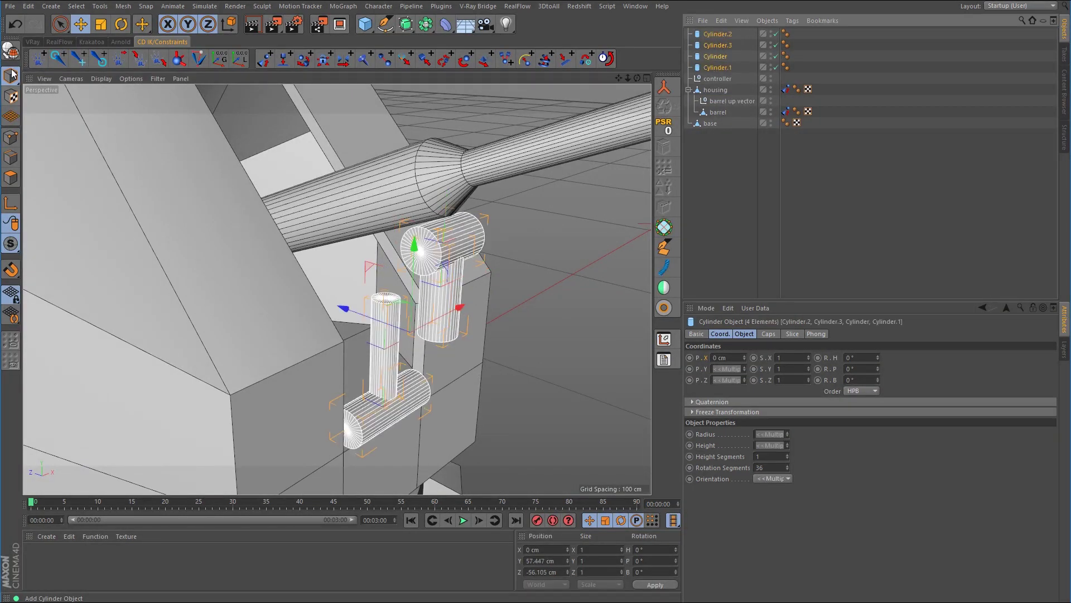
key("c")
Parent each upright rod to its horizontal cylinder: Cylinder.1 under Cylinder and Cylinder.3 under Cylinder.2.
left_click(720, 68)
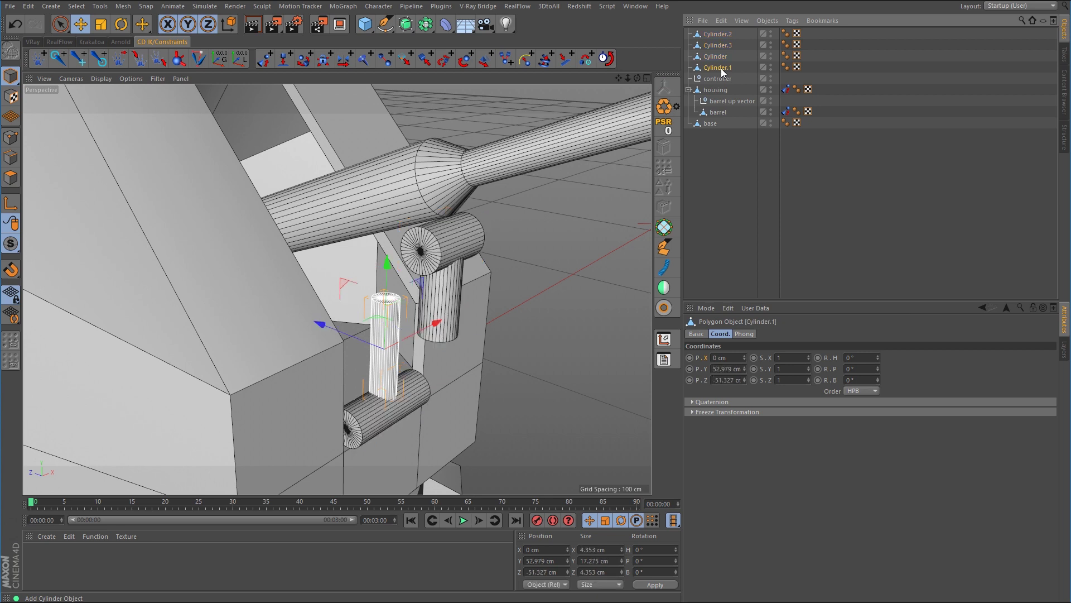
left_click_drag(721, 68, 722, 54)
left_click(722, 45)
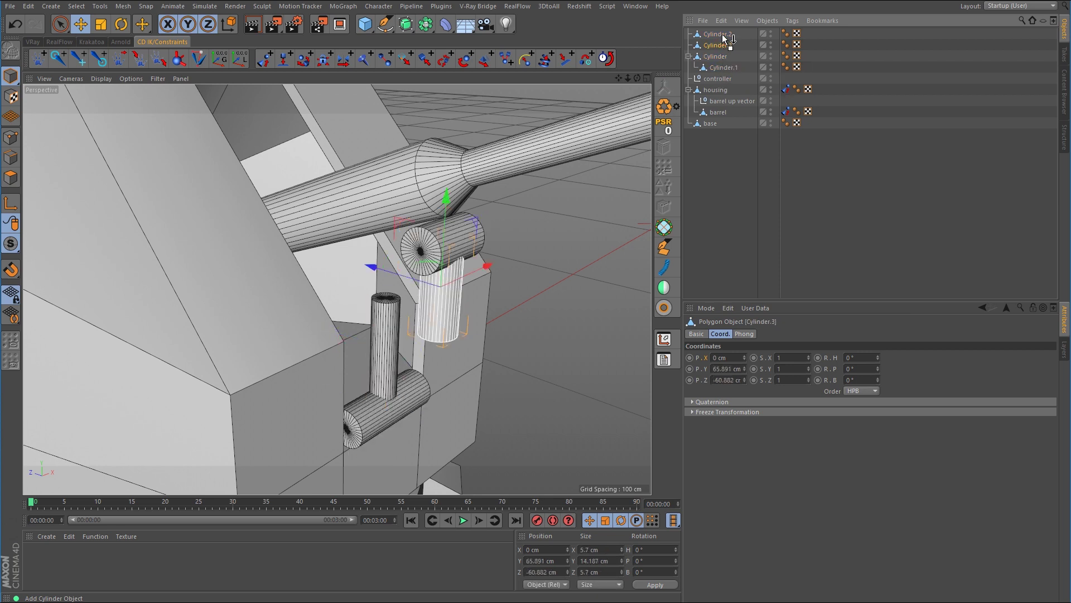
left_click_drag(723, 35, 722, 35)
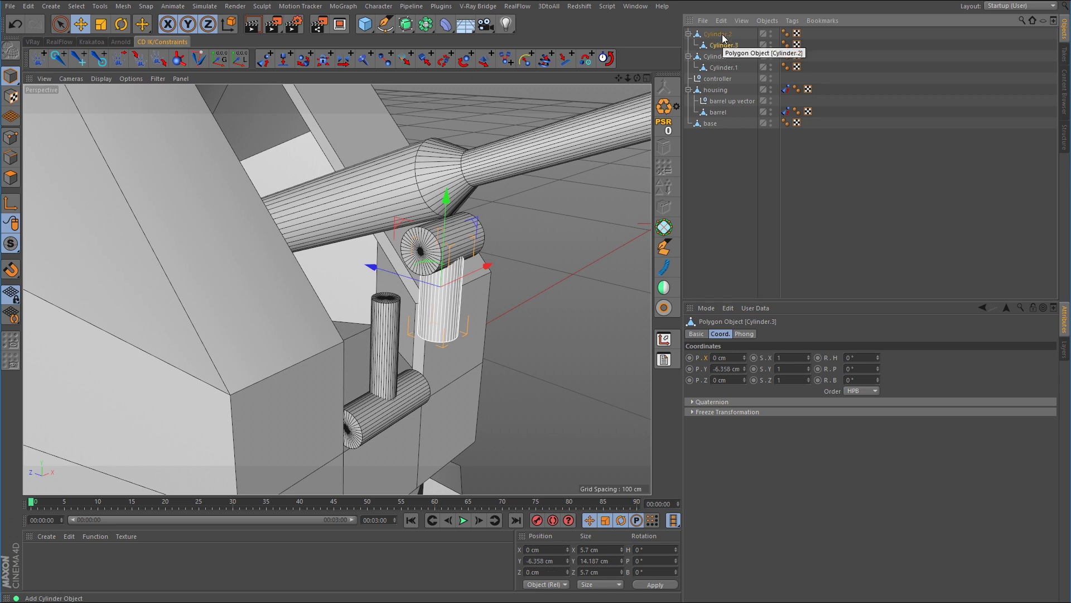
Rotate only the axis of the horizontal cylinder under the barrel to a pitch of -90°, with its Z axis pointing down along the rod.
left_click(723, 36)
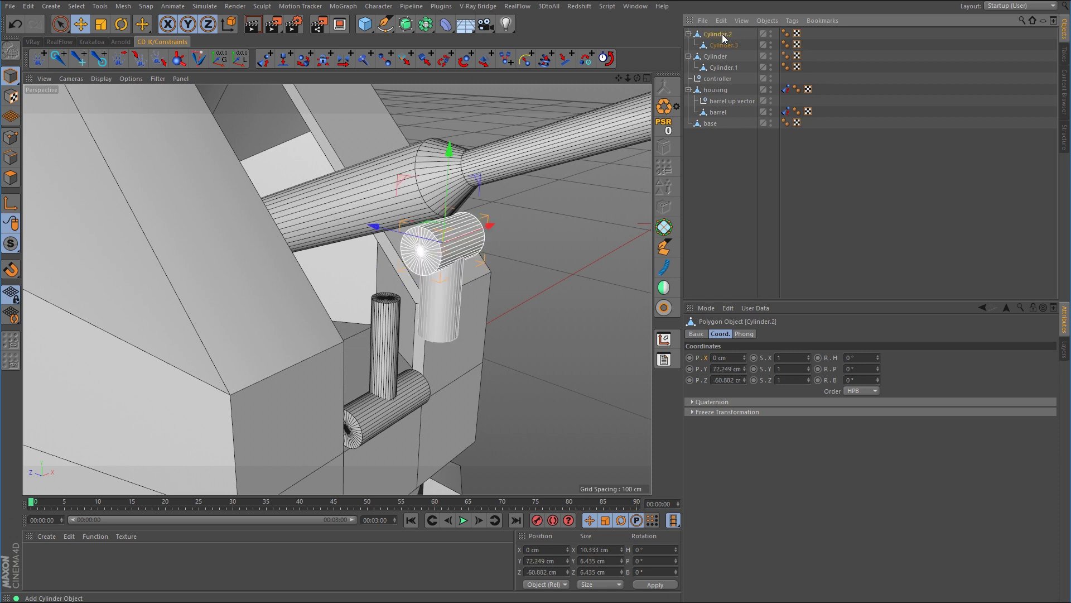
middle_click_drag(504, 239, 427, 206)
scroll(413, 223, "up", 3)
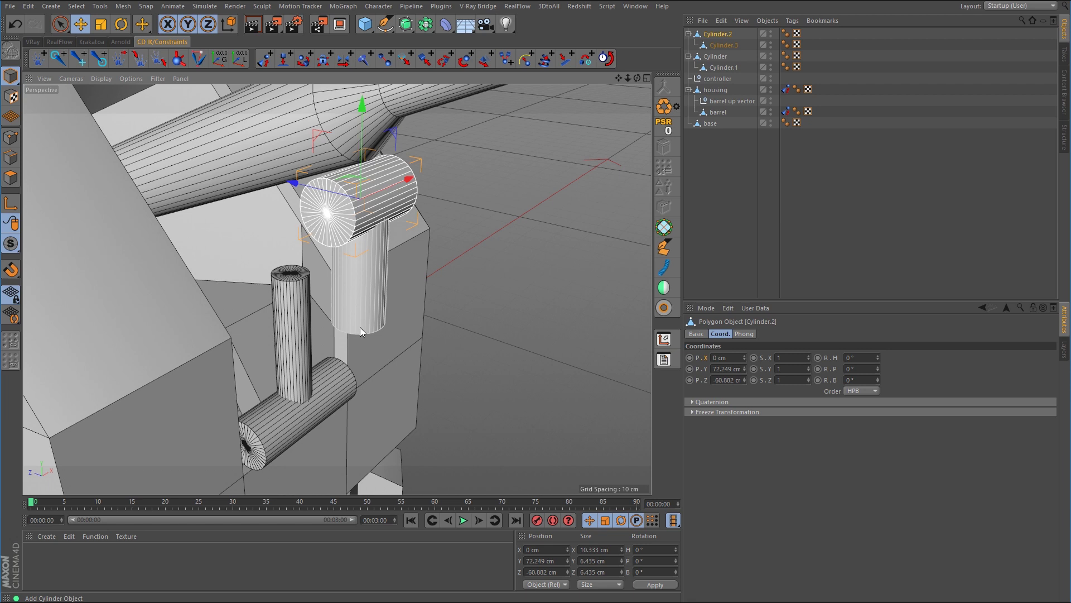
left_click(120, 24)
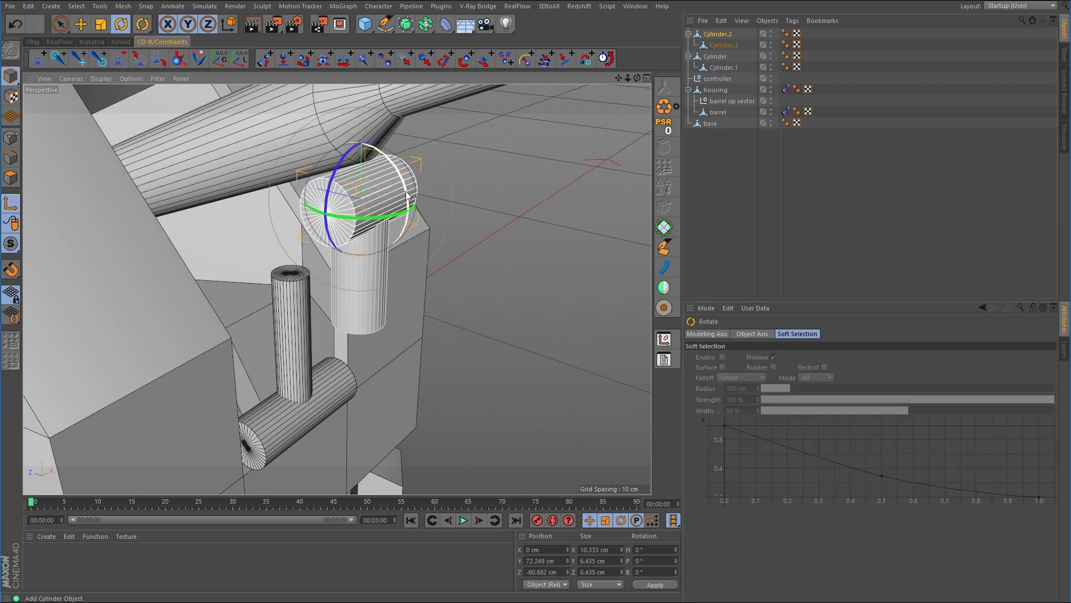
left_click_drag(410, 196, 347, 155)
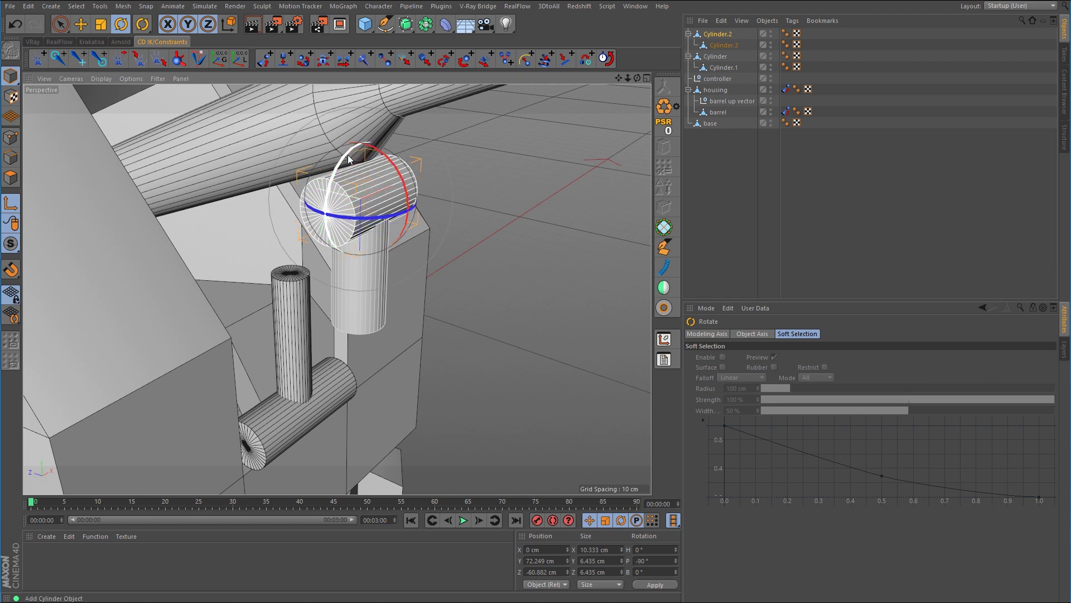
left_click(81, 26)
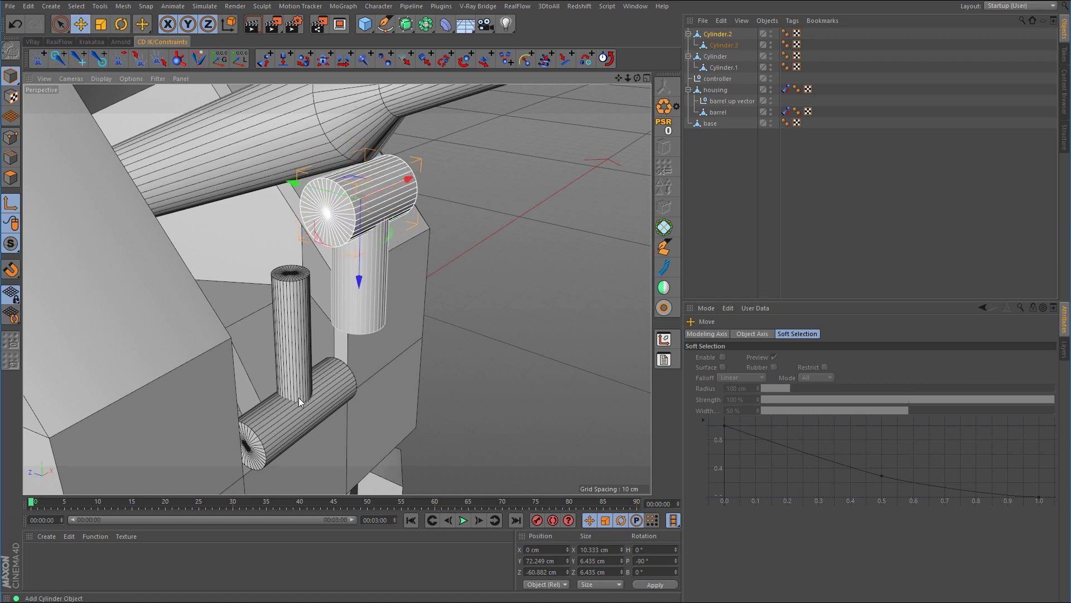
Rotate only the axis of the lower horizontal cylinder to a pitch of 90°, with its Z axis pointing up along the rod.
left_click(726, 57)
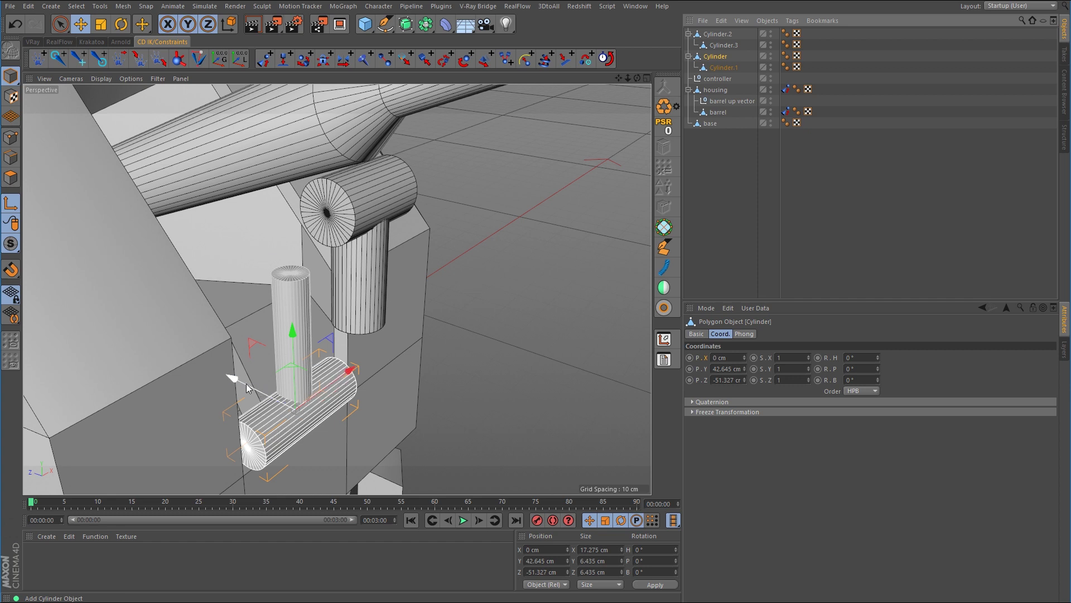
left_click(121, 24)
left_click_drag(348, 373, 298, 441)
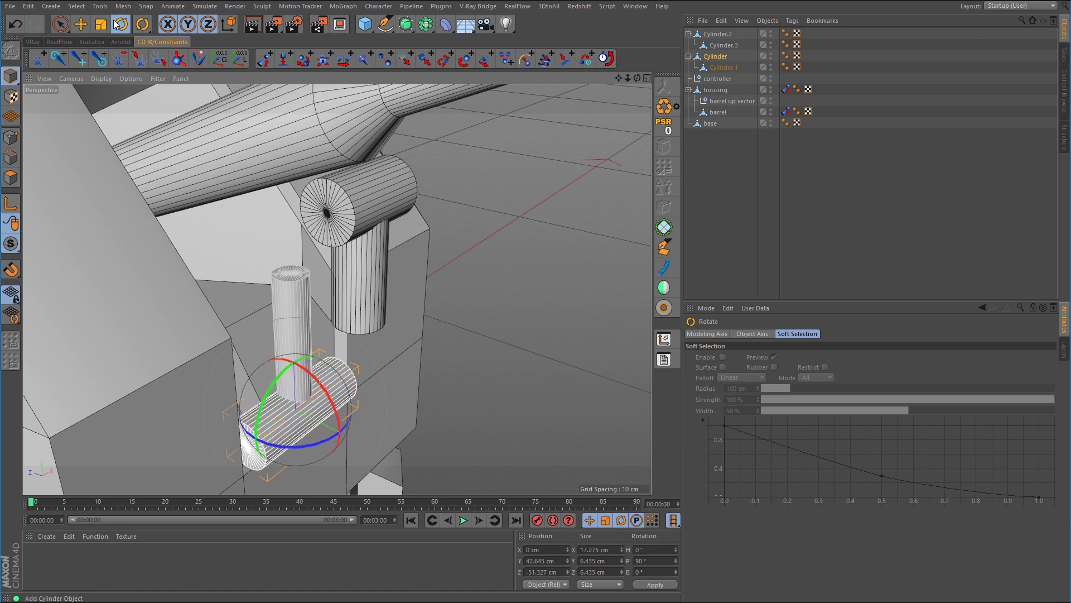
left_click(81, 24)
left_click_drag(329, 357, 382, 338, "alt")
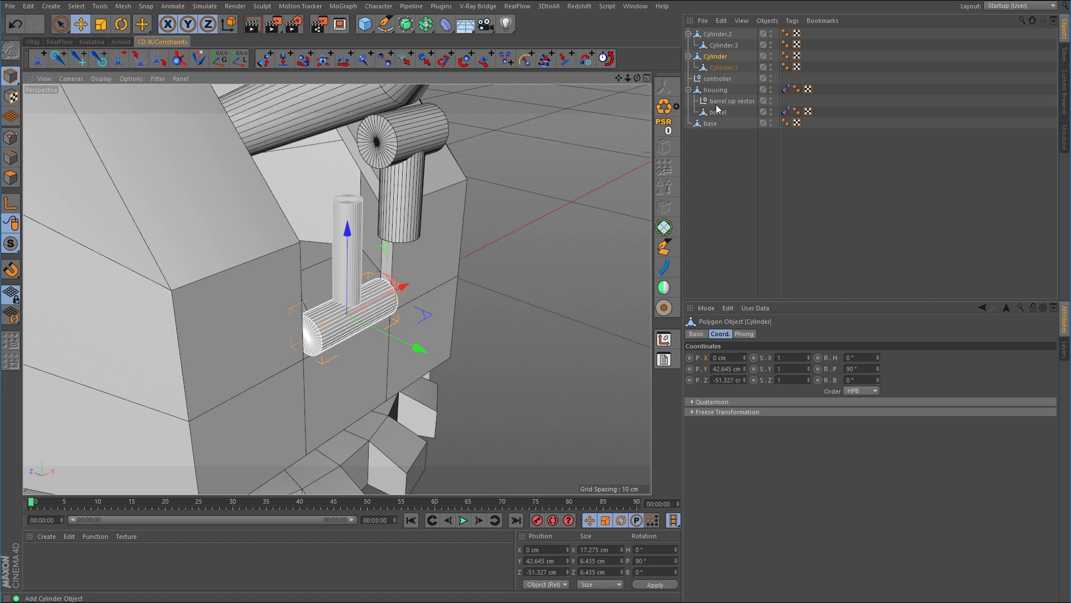
Parent the lower piston cylinder to the housing and the upper piston cylinder to the barrel.
left_click_drag(720, 63, 721, 90)
left_click(410, 133)
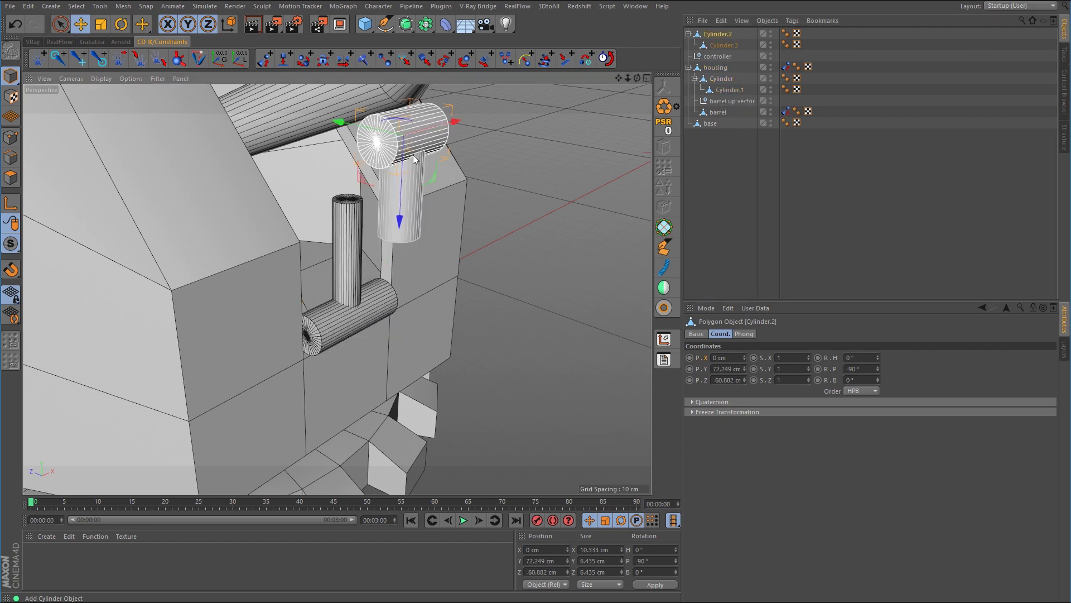
left_click_drag(494, 153, 398, 277, "alt")
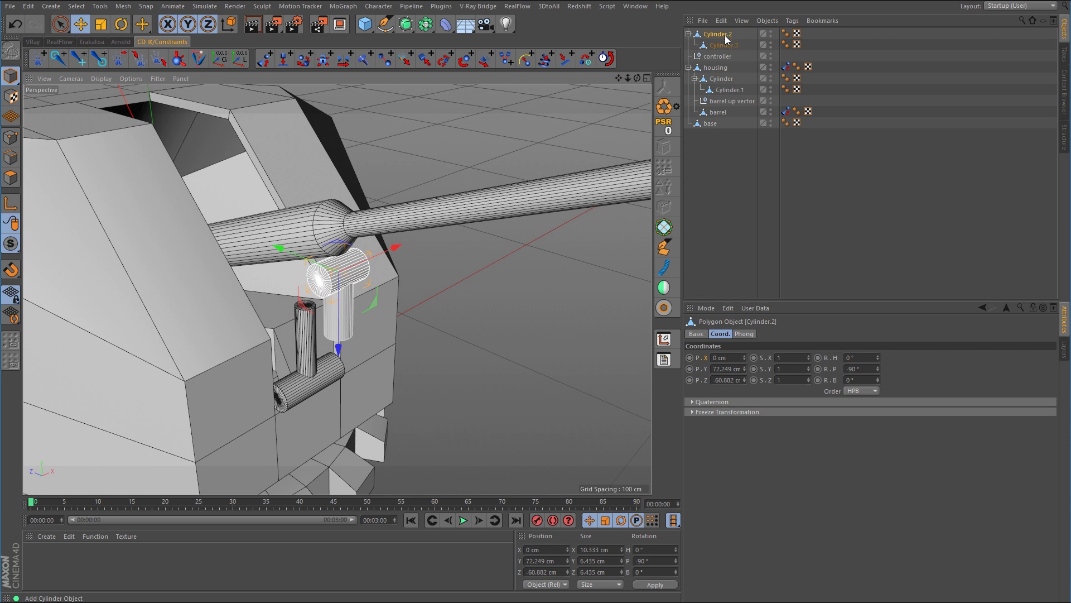
left_click_drag(723, 36, 718, 115)
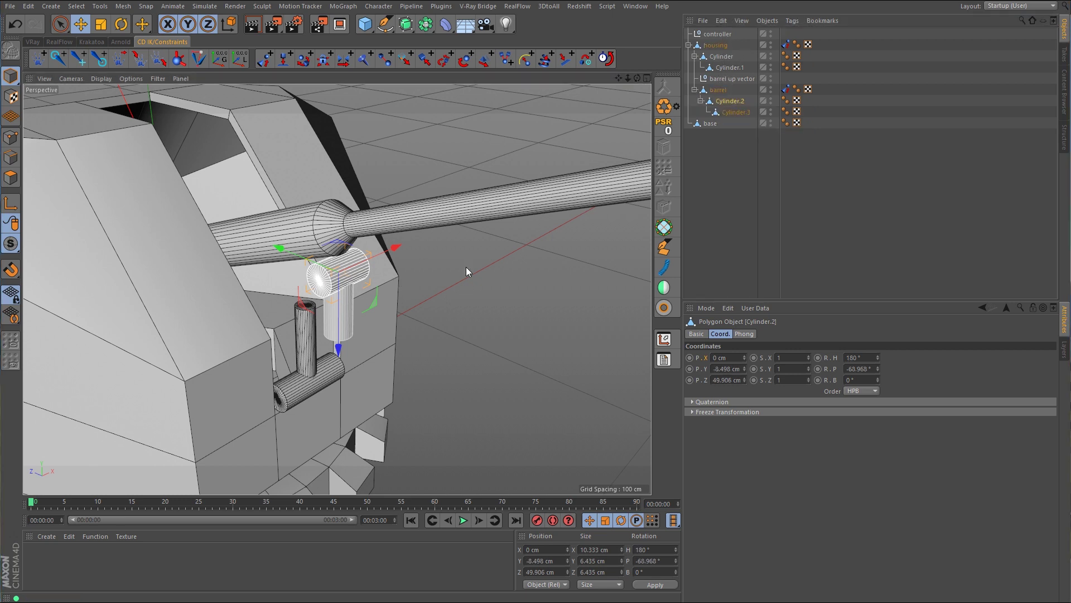
Add a CD Aim constraint to the upper piston cylinder with the lower cylinder as its target.
scroll(329, 335, "up", 3)
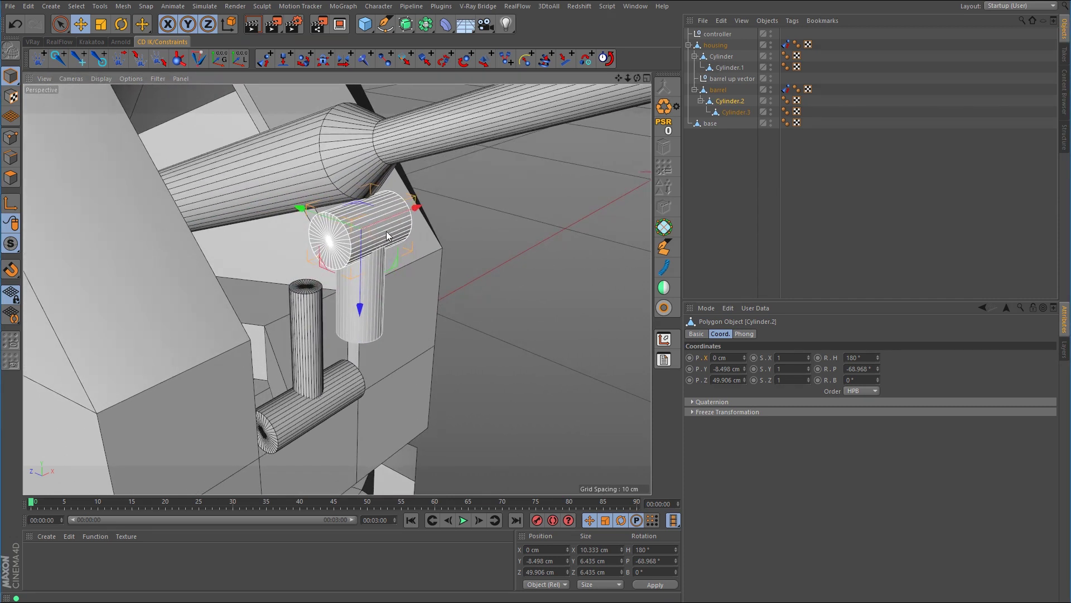
left_click(346, 390, "shift")
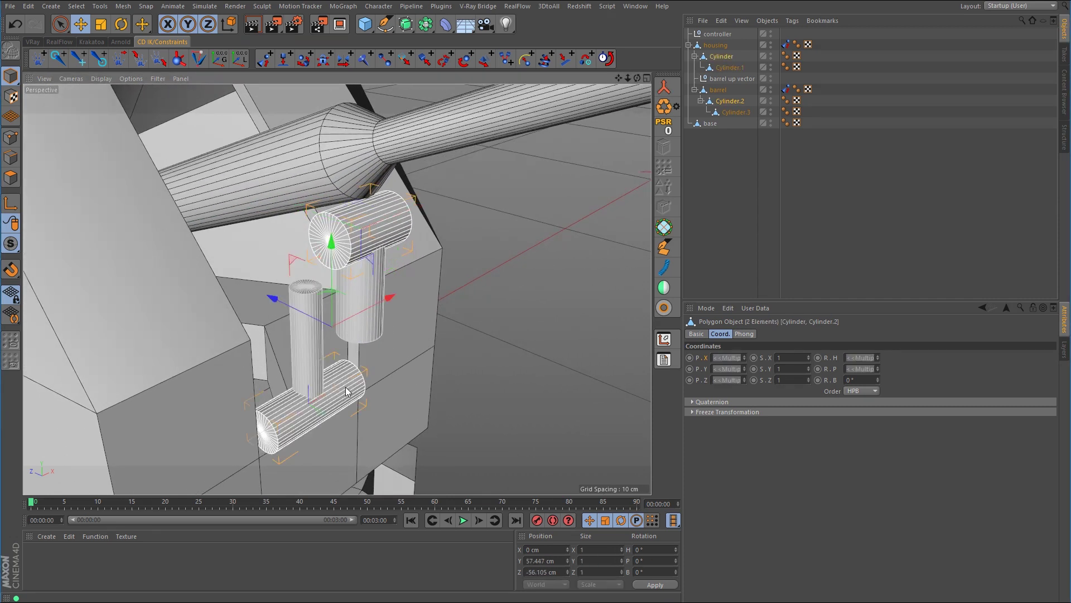
left_click(263, 59)
left_click(249, 98)
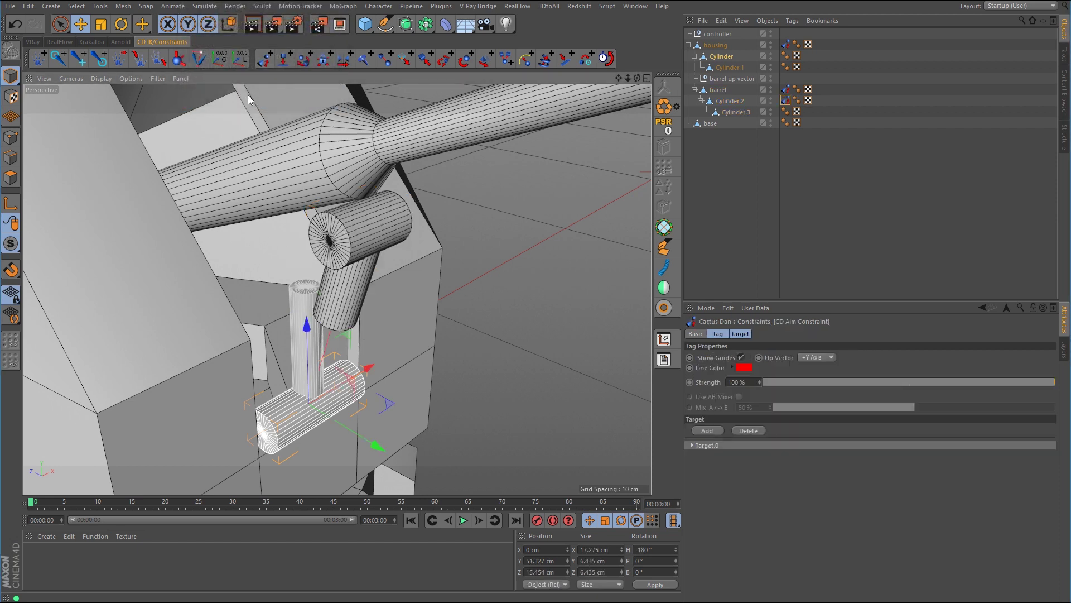
Add a CD Aim constraint to the lower piston cylinder with the upper cylinder as its target.
left_click(294, 437)
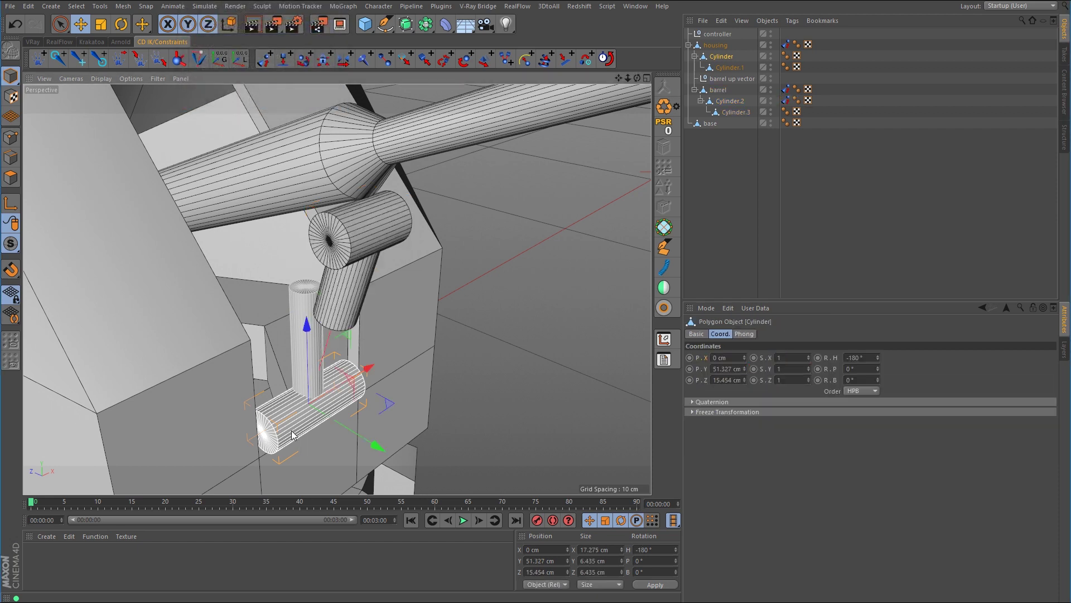
left_click(385, 222, "shift")
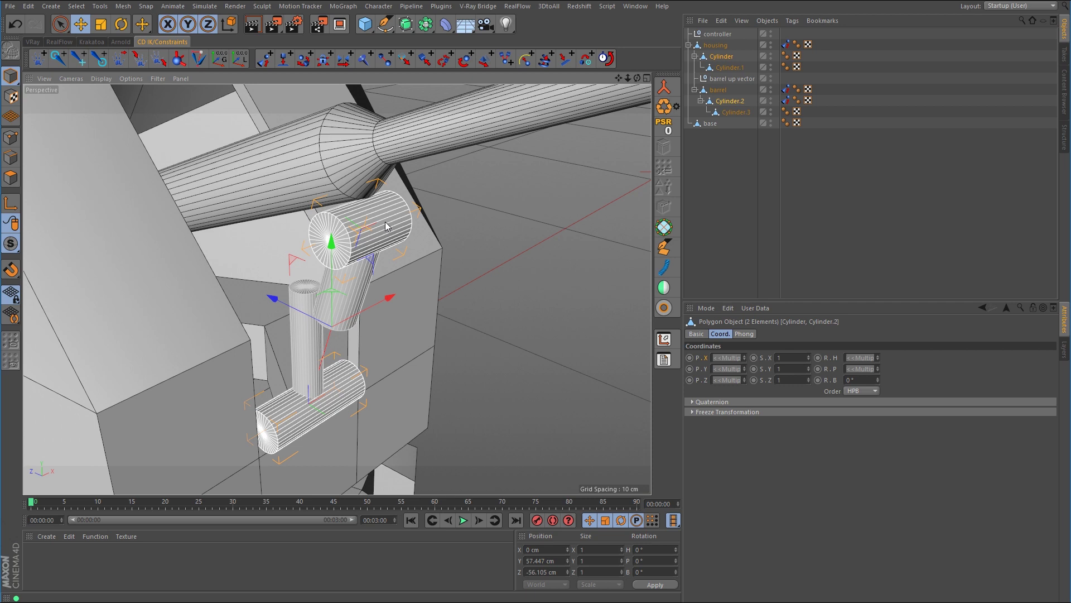
left_click(265, 61)
left_click(246, 97)
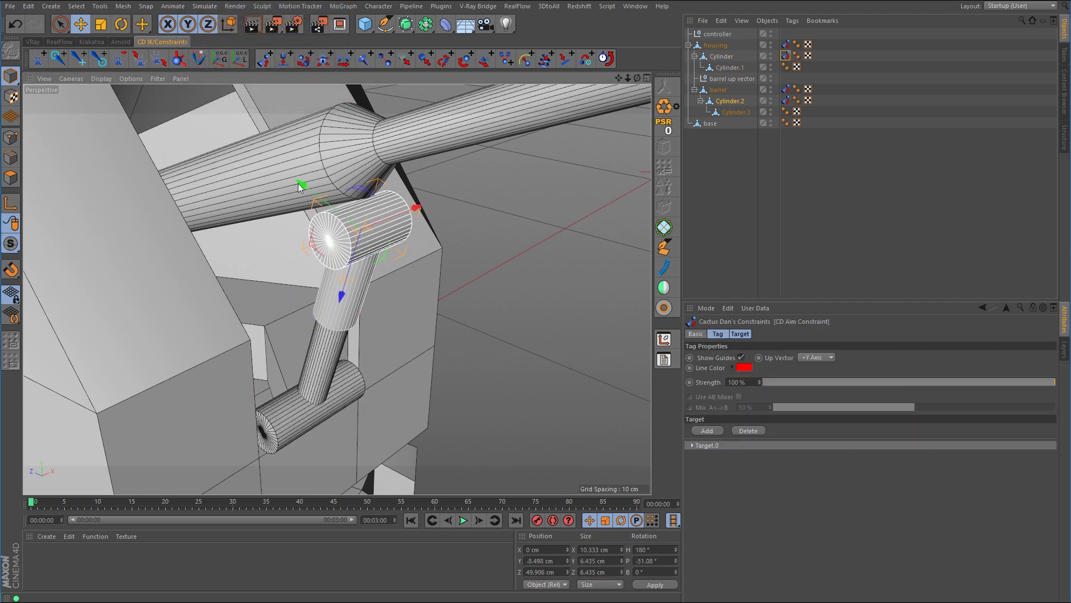
Raise the aim controller to about Y 177 cm to test the piston with the barrel elevated.
left_click(719, 35)
left_click_drag(524, 235, 463, 265, "alt")
scroll(493, 240, "down", 5)
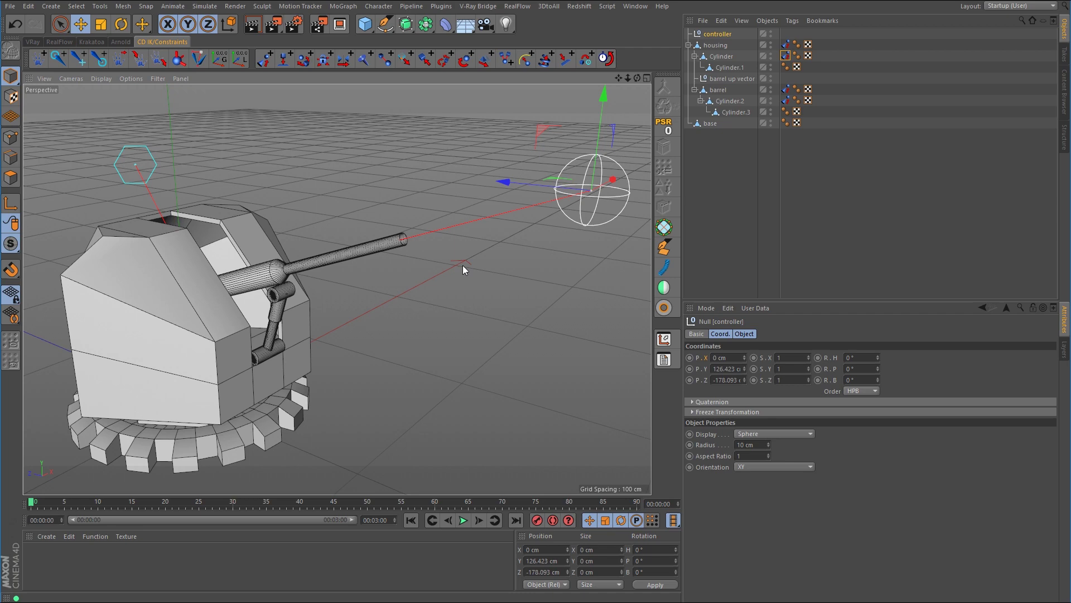
left_click_drag(541, 310, 518, 101)
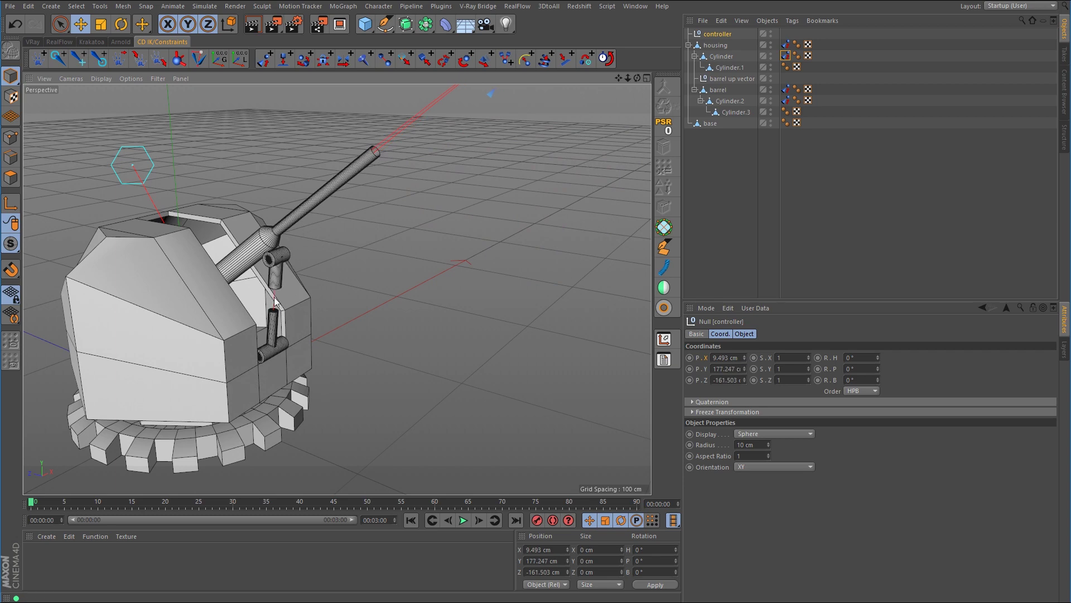
Lengthen the upper piston rod by moving its bottom end points down to about Y -9.9 cm.
scroll(276, 290, "up", 6)
left_click(292, 236)
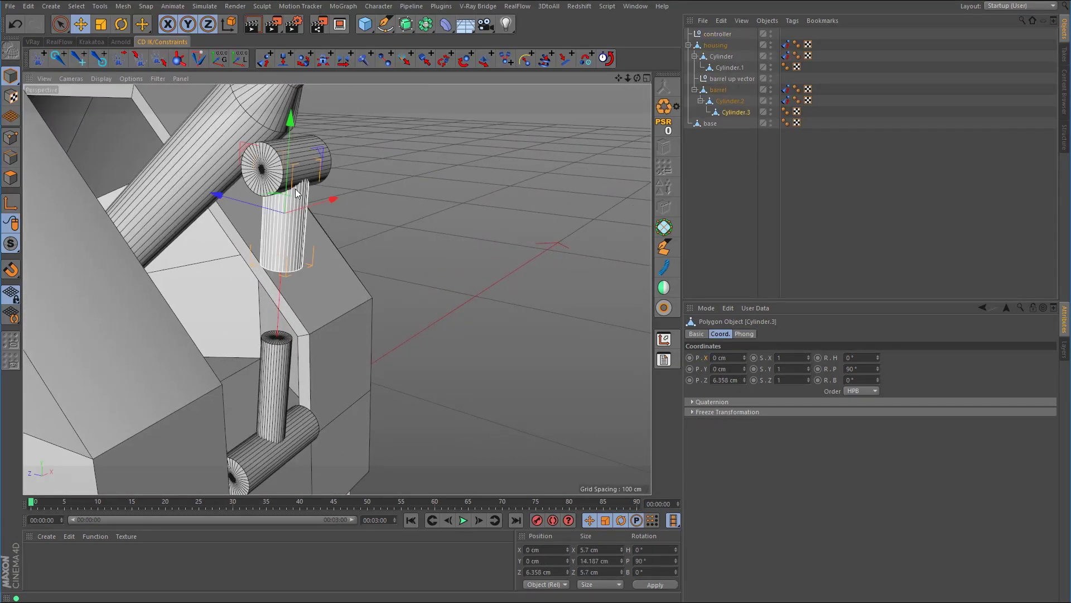
left_click(11, 137)
left_click_drag(60, 24, 112, 60)
left_click_drag(306, 288, 373, 311, "alt")
left_click_drag(286, 202, 283, 223)
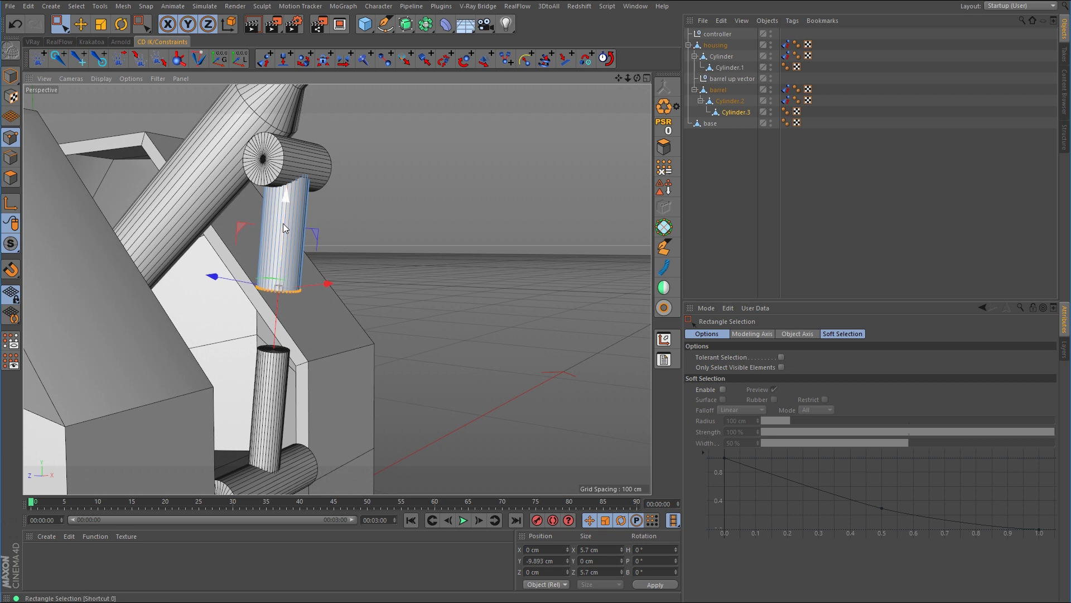
Lengthen the lower piston rod to about 25.7 cm by moving its top end points up into the upper rod.
left_click(729, 67)
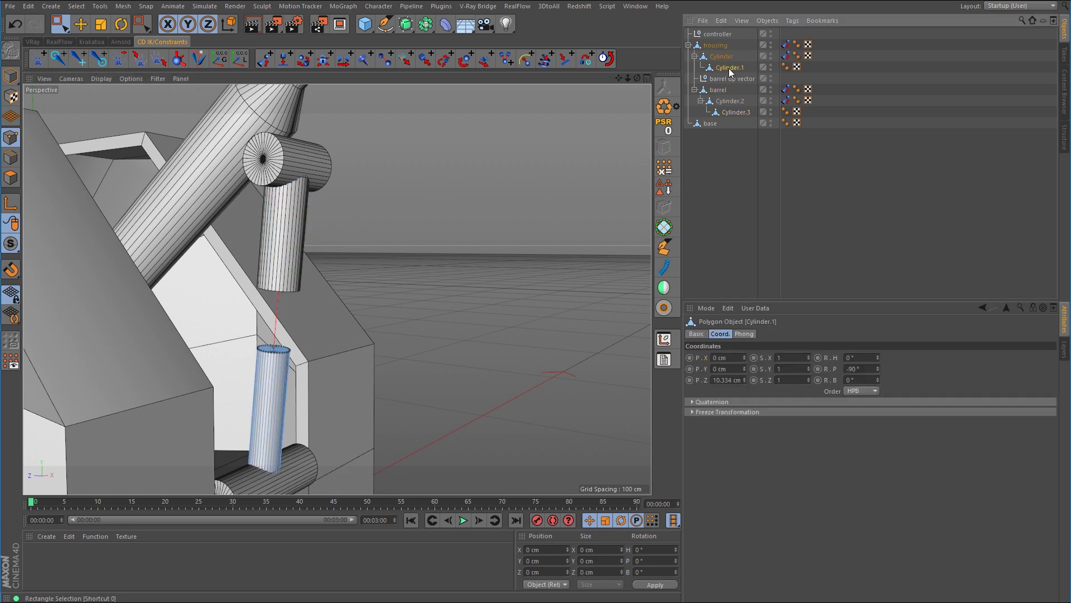
left_click_drag(343, 307, 262, 354)
left_click_drag(290, 257, 293, 228)
left_click(10, 76)
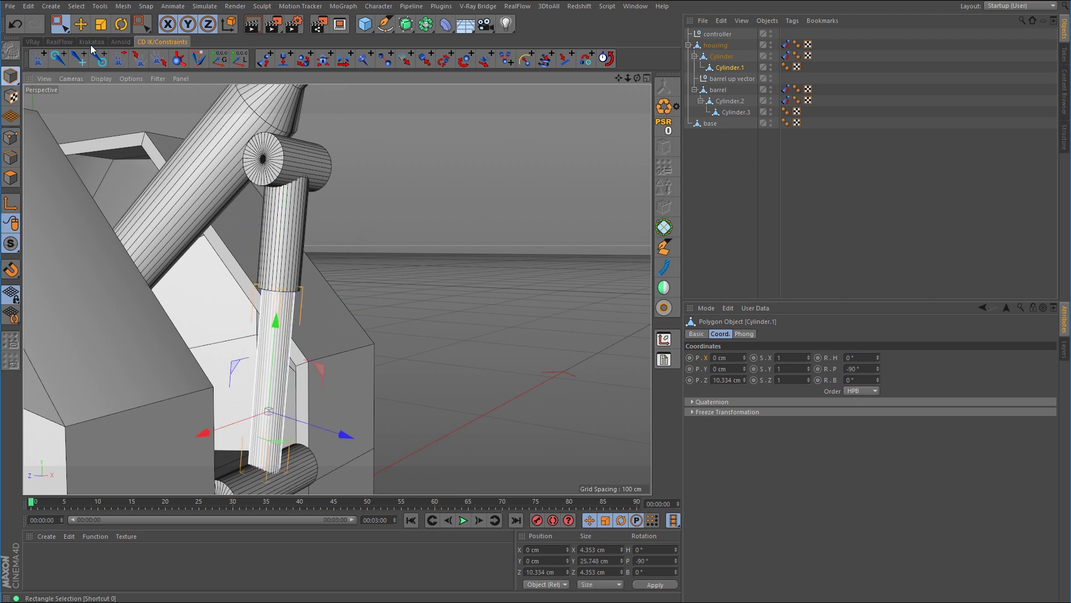
Lower the aim controller to about Y 66.2 cm and check the piston at the barrel's low position.
left_click(81, 25)
right_click_drag(442, 205, 442, 235, "alt")
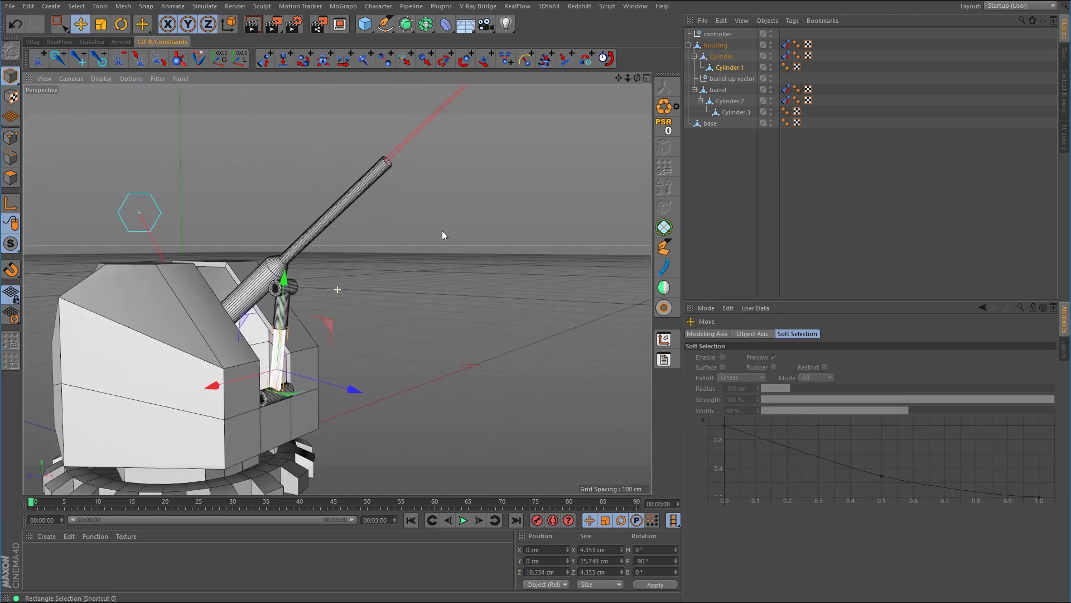
left_click(722, 34)
right_click_drag(514, 196, 527, 169, "alt")
middle_click_drag(528, 168, 463, 225, "alt")
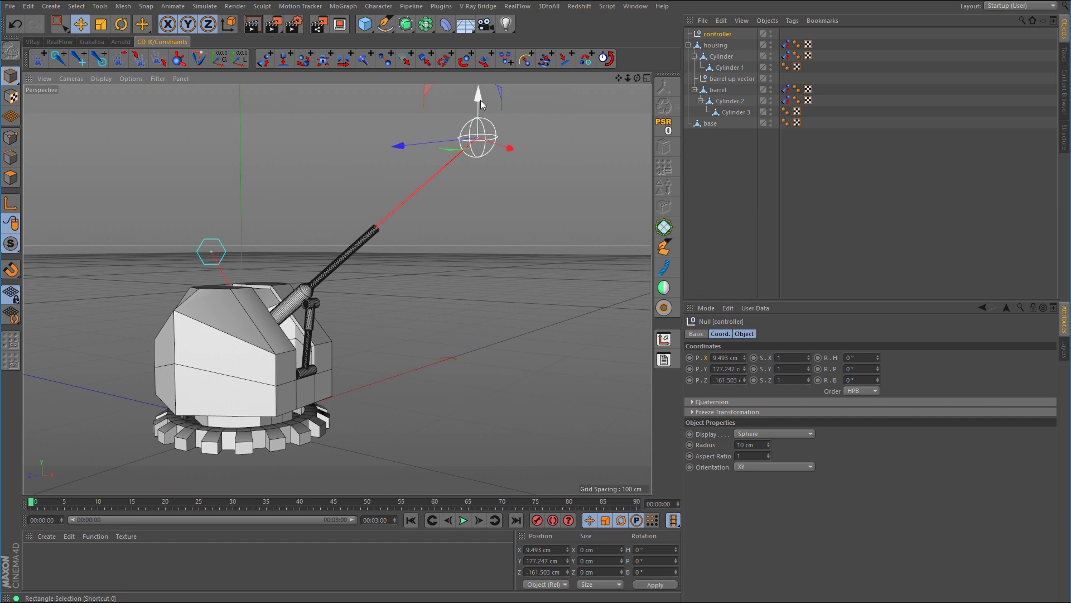
left_click_drag(481, 104, 490, 317)
right_click_drag(390, 383, 468, 329, "alt")
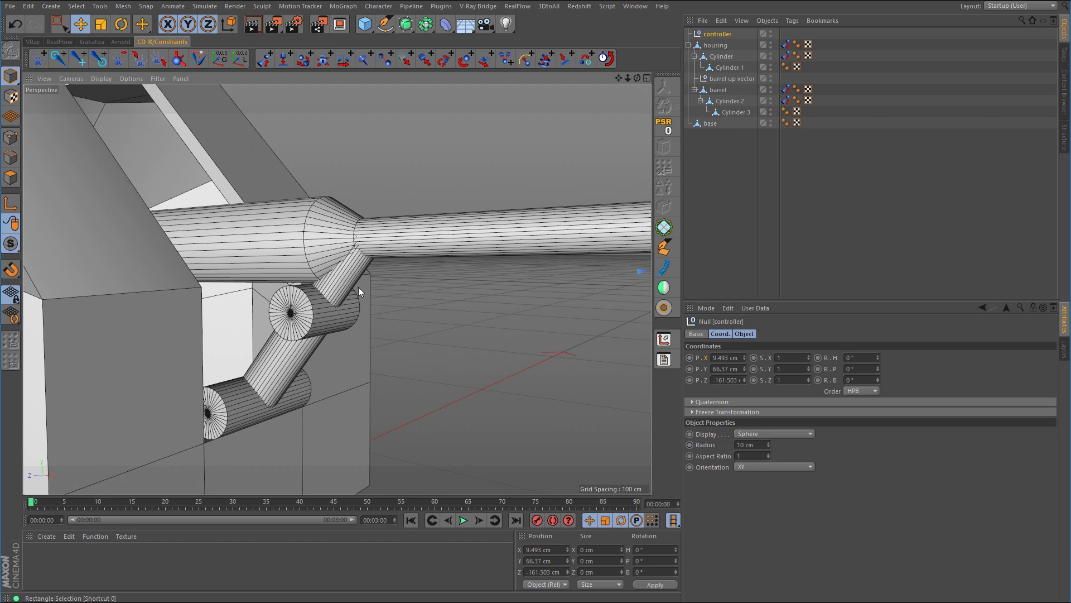
scroll(359, 287, "down", 5)
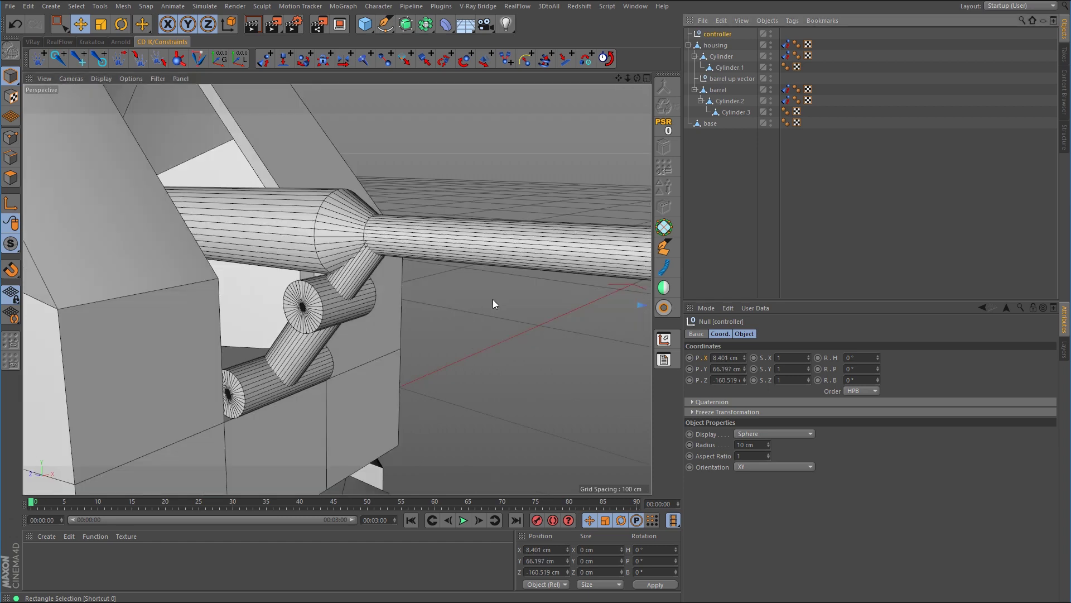
scroll(452, 320, "down", 5)
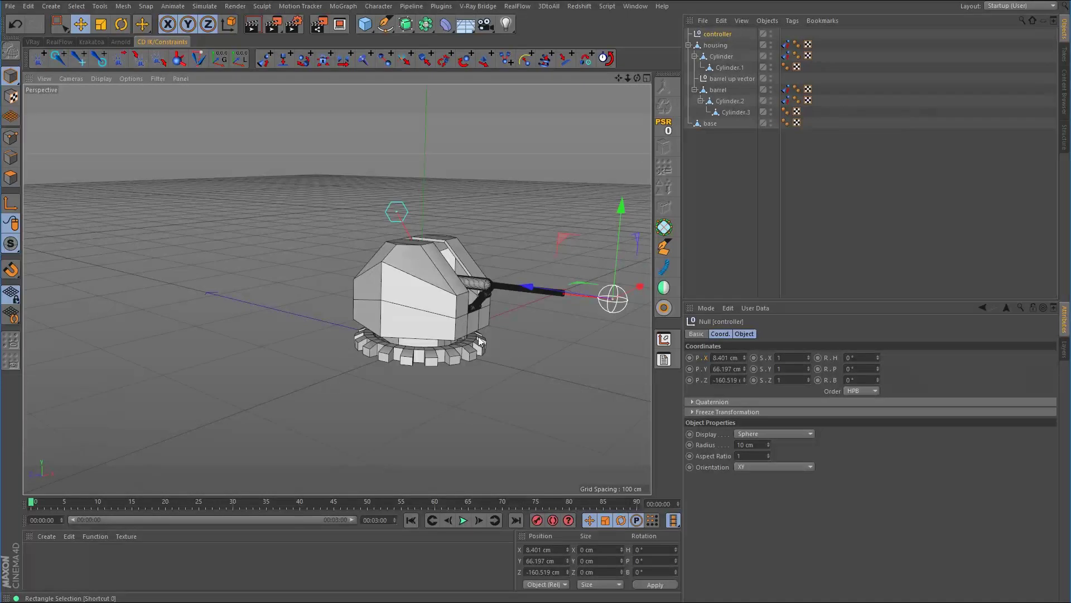
middle_click_drag(507, 327, 370, 336, "alt")
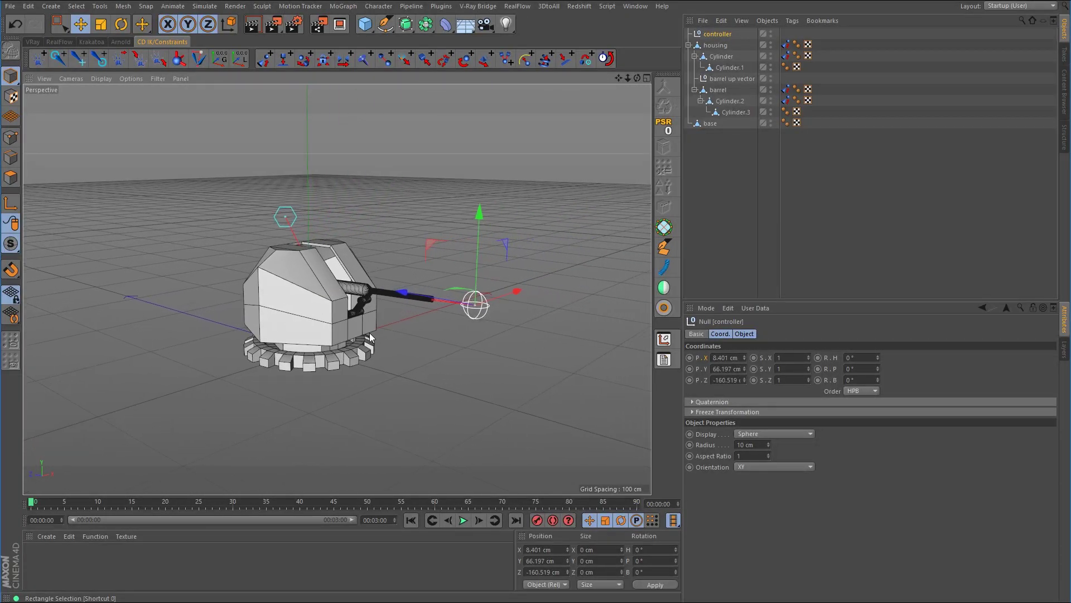